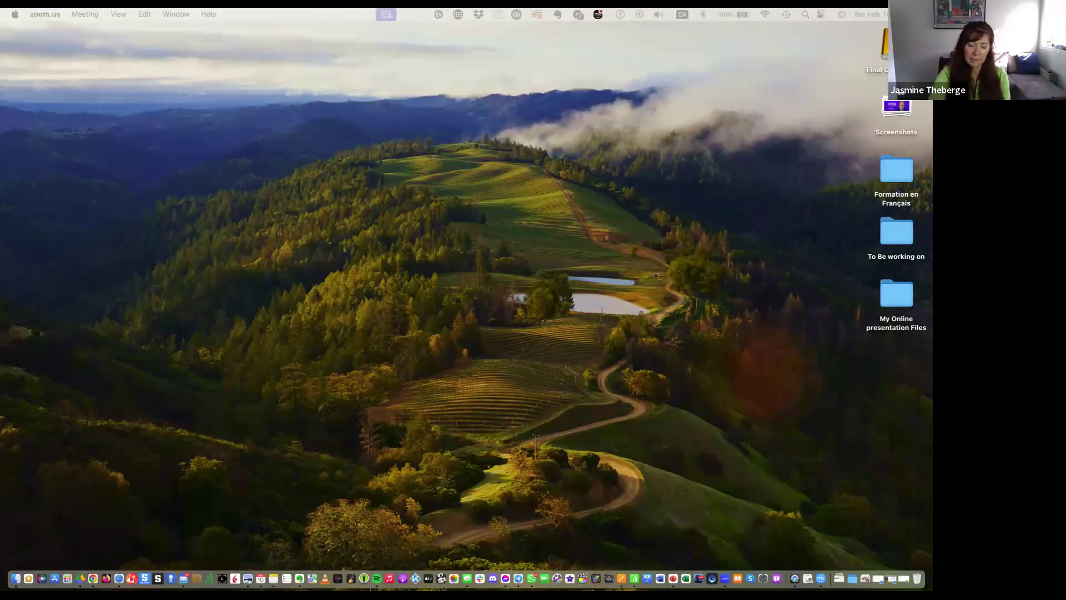
Bring up the Max Product Presentation Feb 2024 deck, enlarge its window and show the opening slide.
left_click_drag(669, 60, 3, 26)
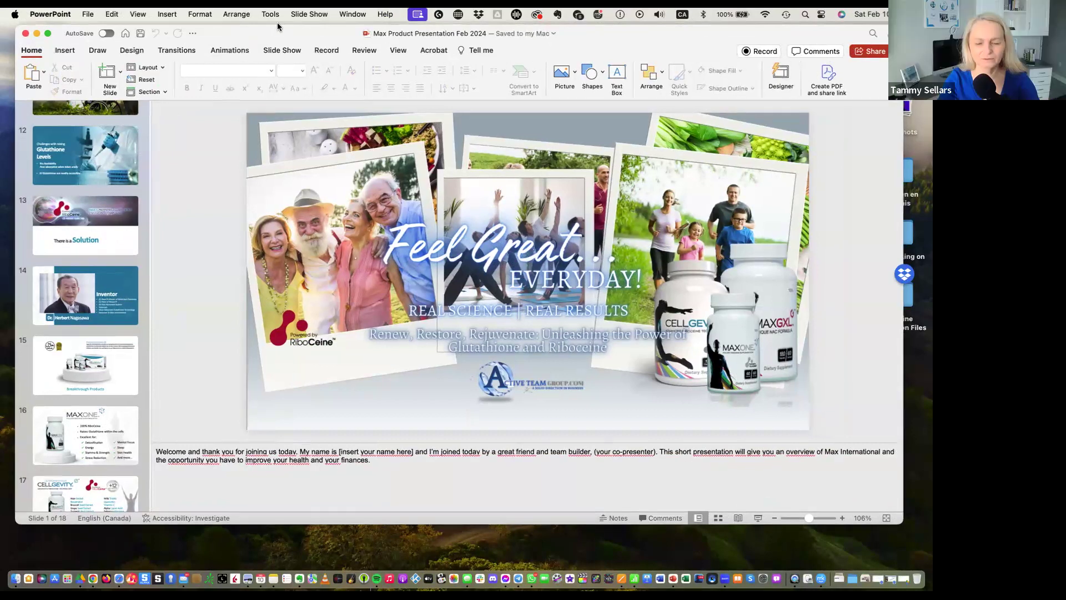
scroll(112, 132, "up", 15)
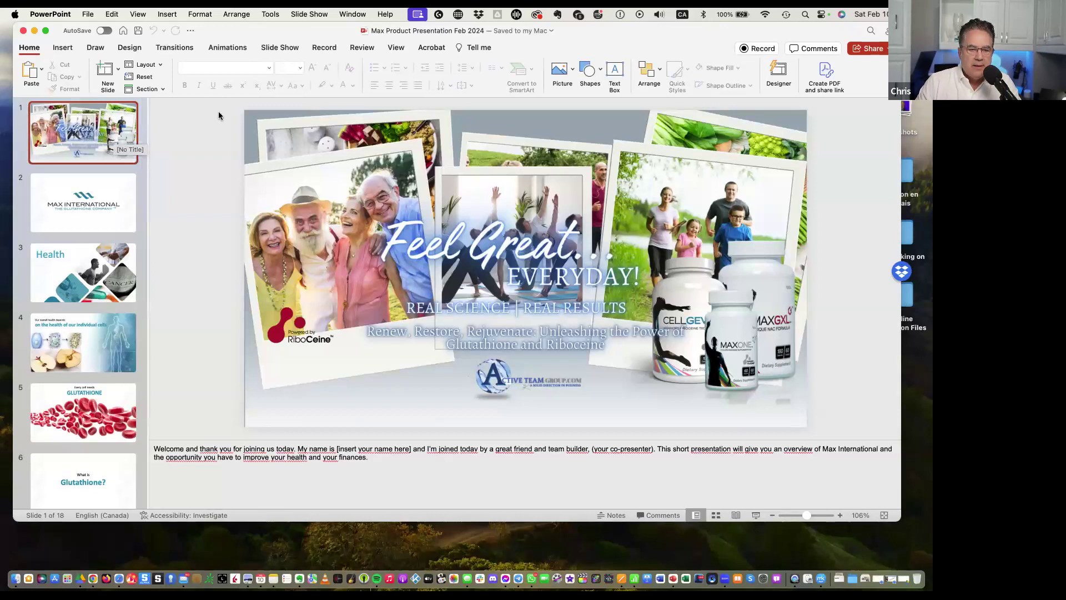
left_click_drag(260, 31, 248, 31)
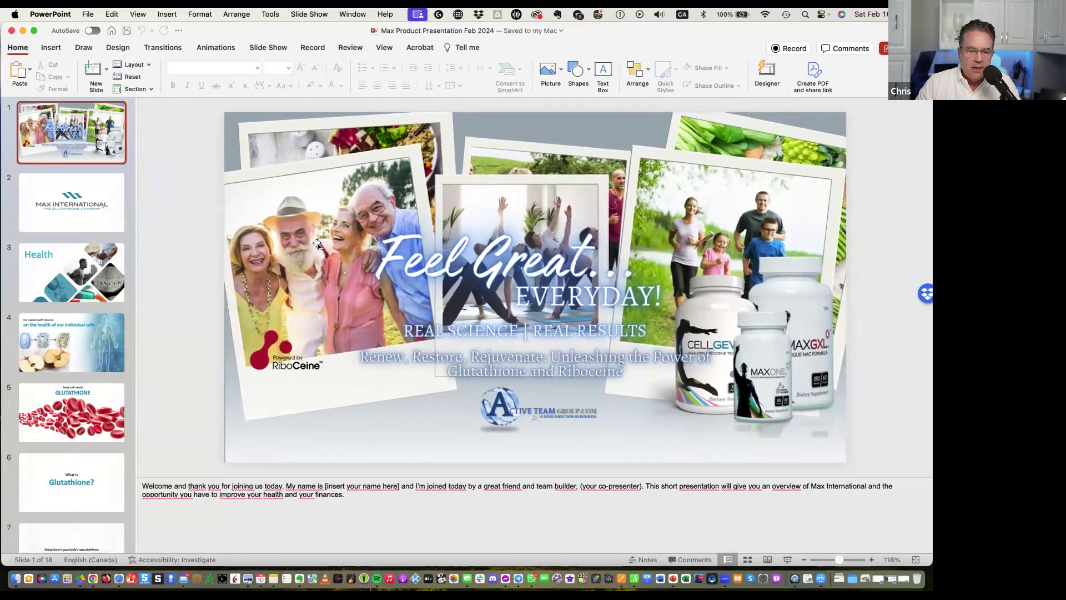
left_click(60, 137)
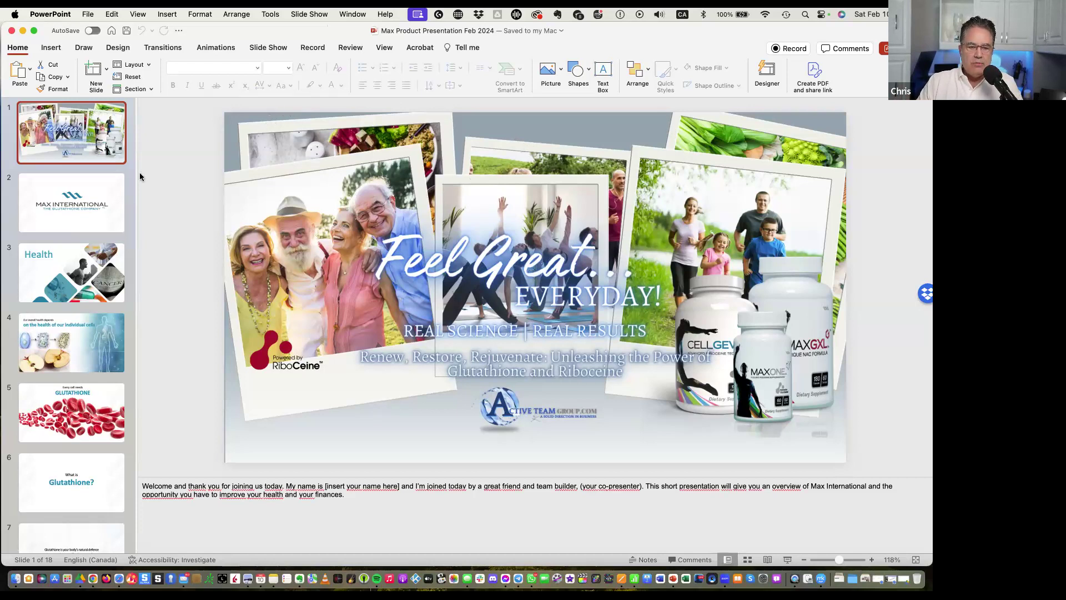
Go through slide 2 to the Health slide and enlarge the speaker notes area until its whole script fits.
left_click(108, 192)
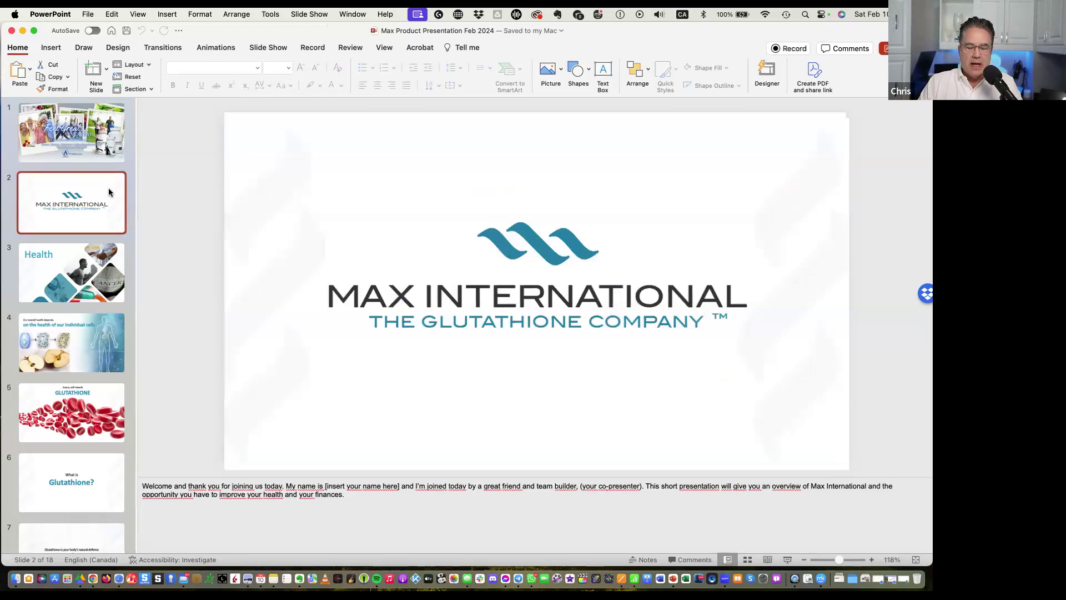
left_click(94, 260)
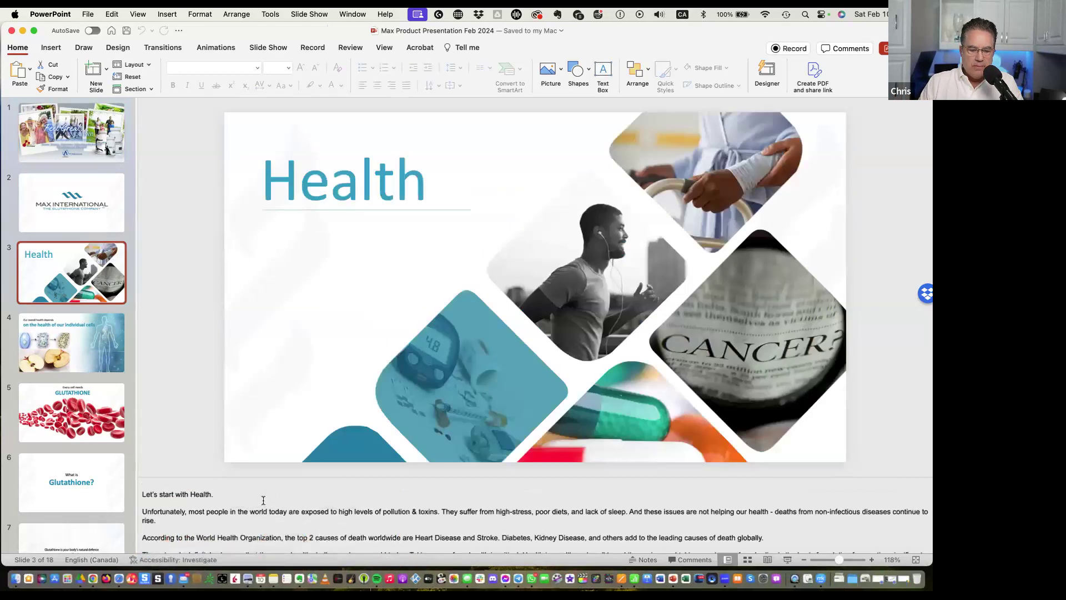
left_click(264, 500)
scroll(263, 501, "down", 4)
left_click_drag(267, 464, 262, 390)
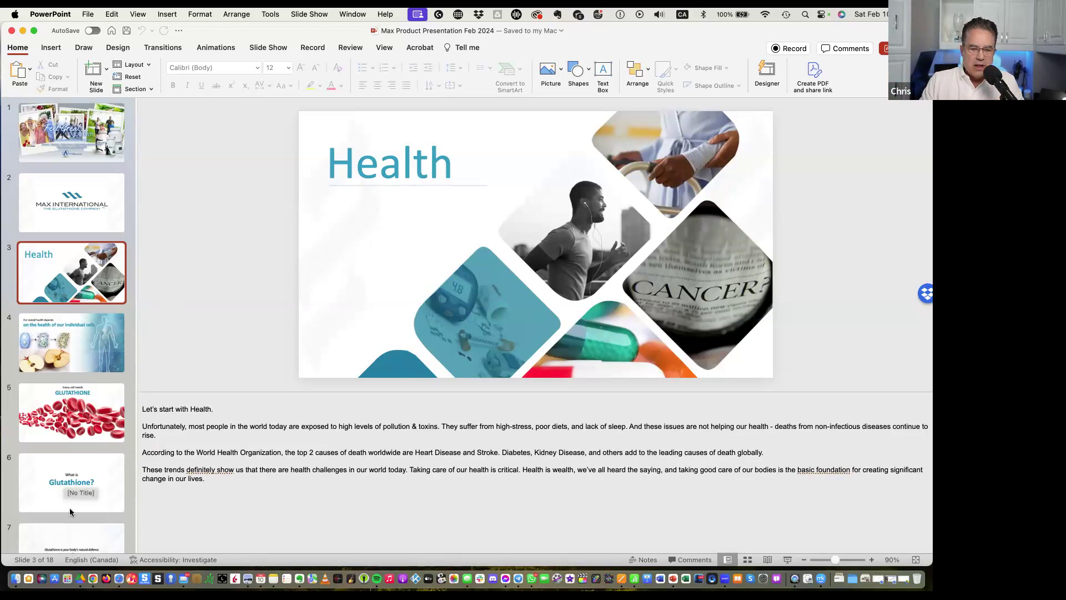
Skim the slide thumbnails to the end of the deck, view the Inventor slide with its notes, and return to the start.
scroll(73, 508, "down", 6)
scroll(74, 511, "down", 6)
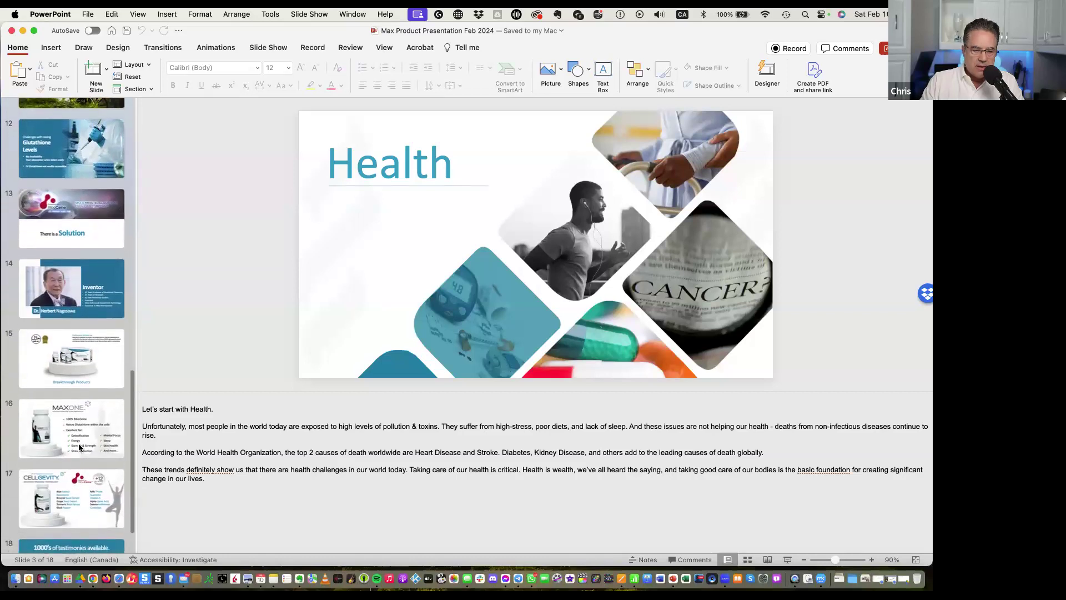
scroll(72, 389, "down", 2)
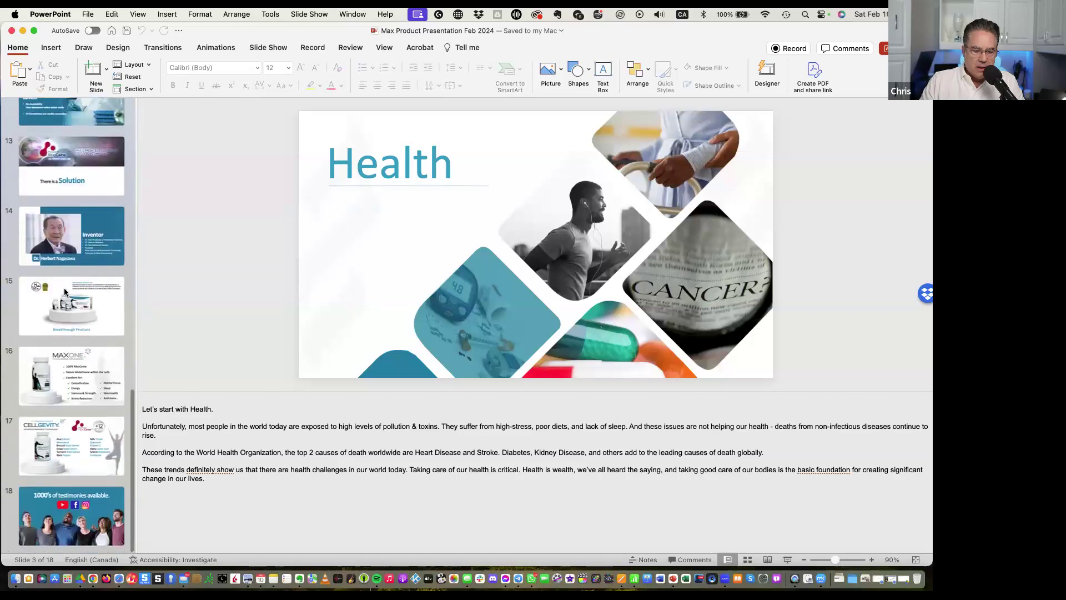
left_click(76, 251)
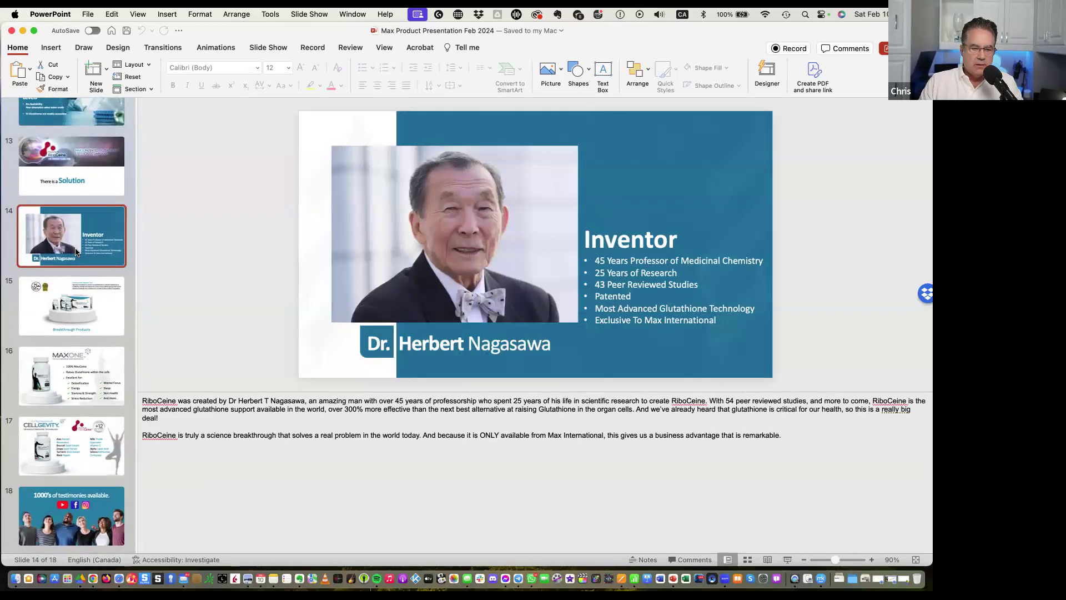
scroll(76, 251, "up", 10)
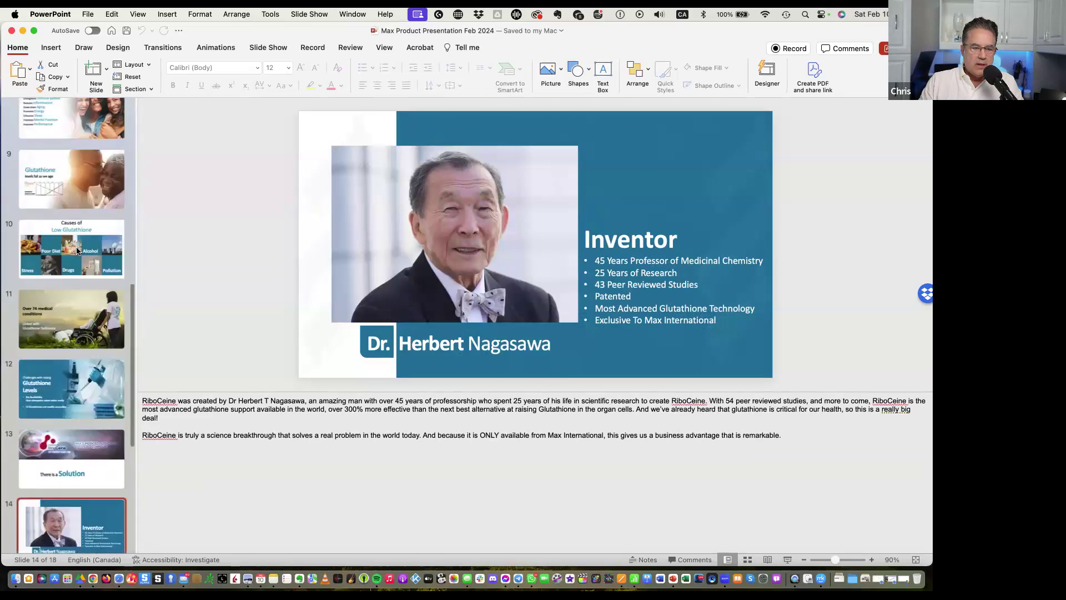
scroll(76, 251, "up", 10)
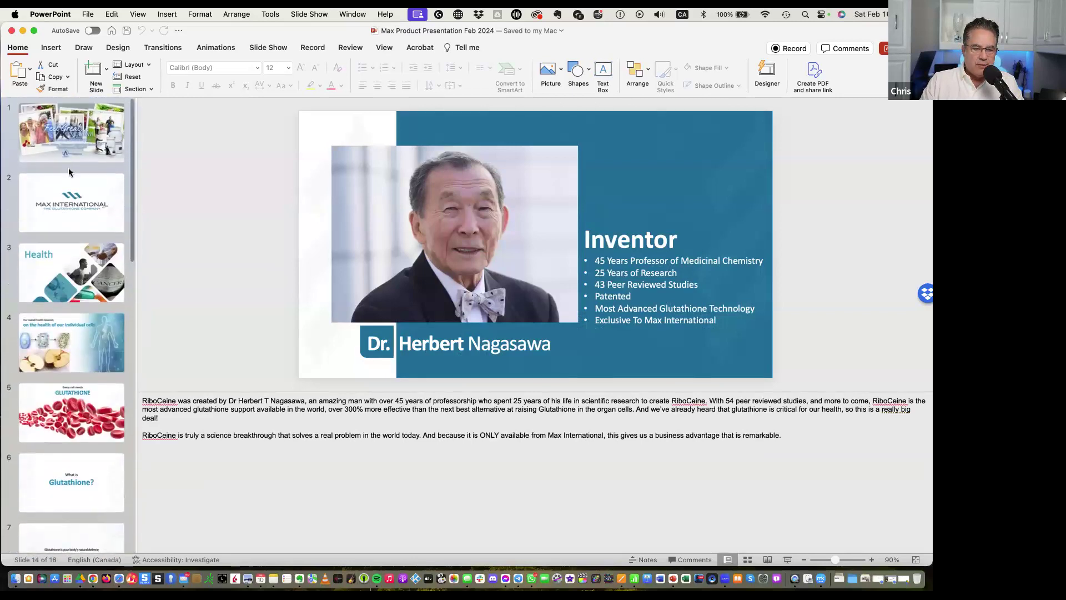
Review slides 4 to 7 and their speaker notes, from individual cell health to glutathione as the body's natural defence.
left_click(78, 343)
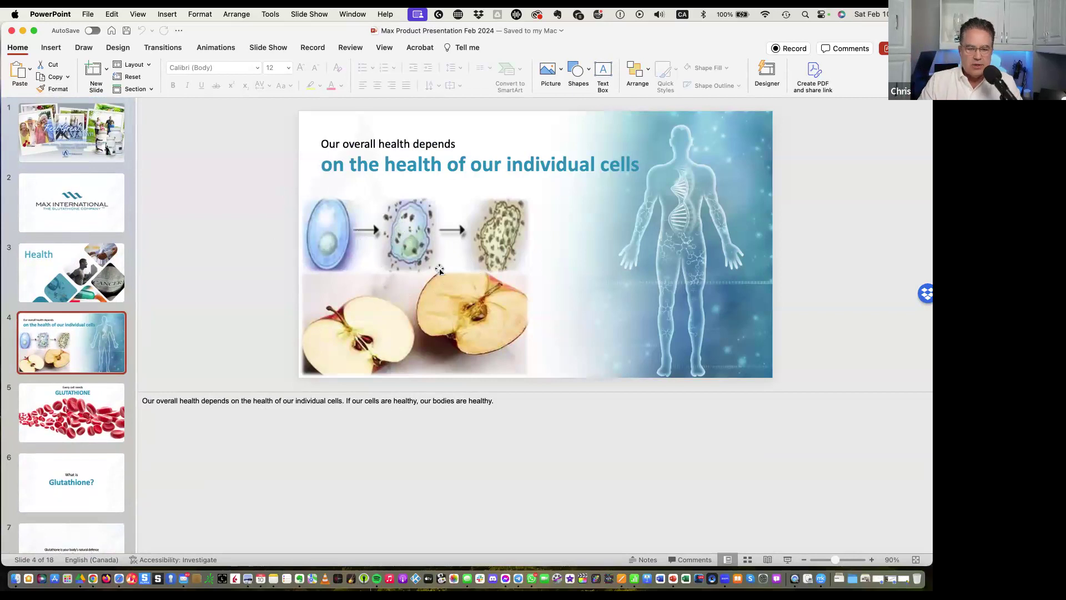
scroll(62, 344, "down", 5)
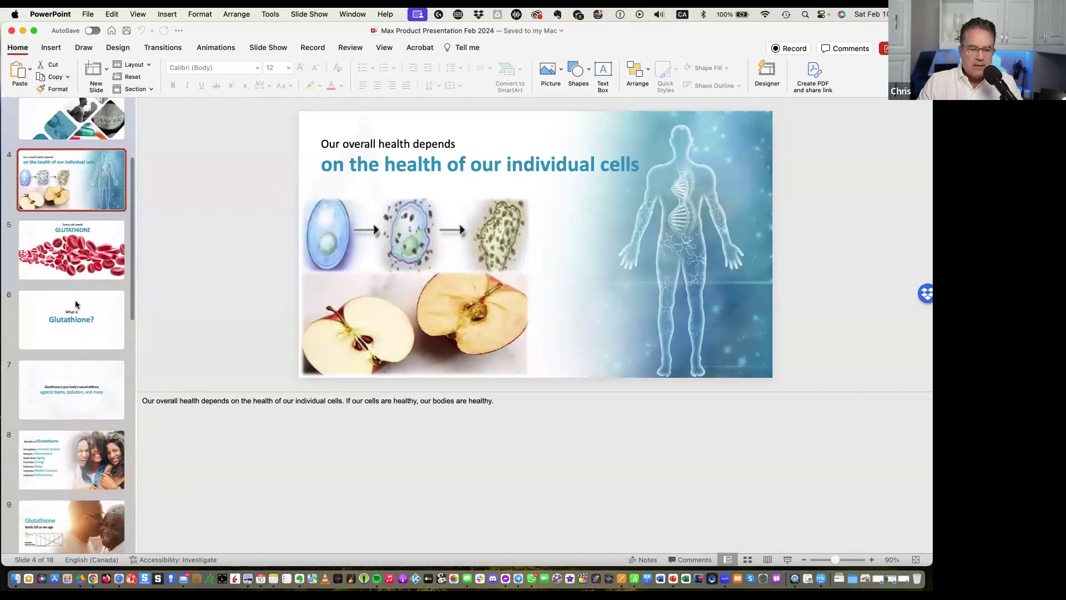
left_click(78, 266)
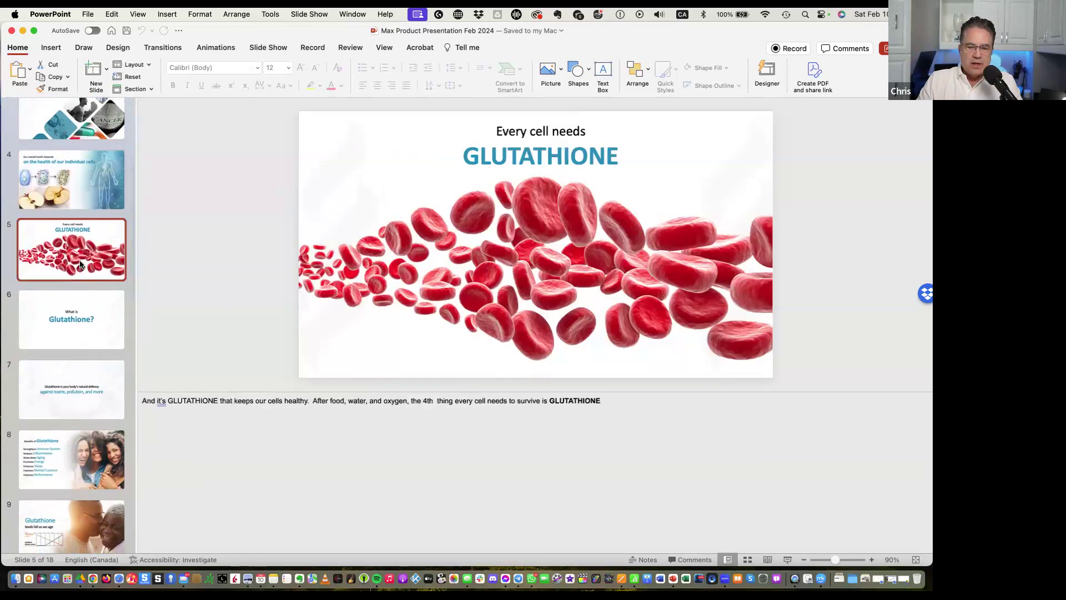
left_click(83, 344)
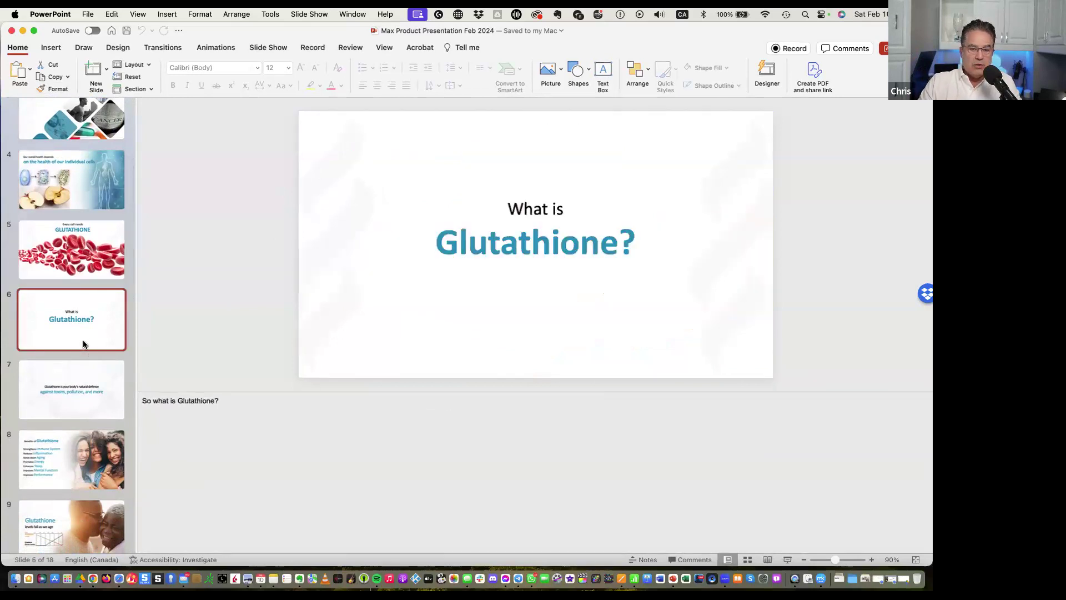
left_click(84, 378)
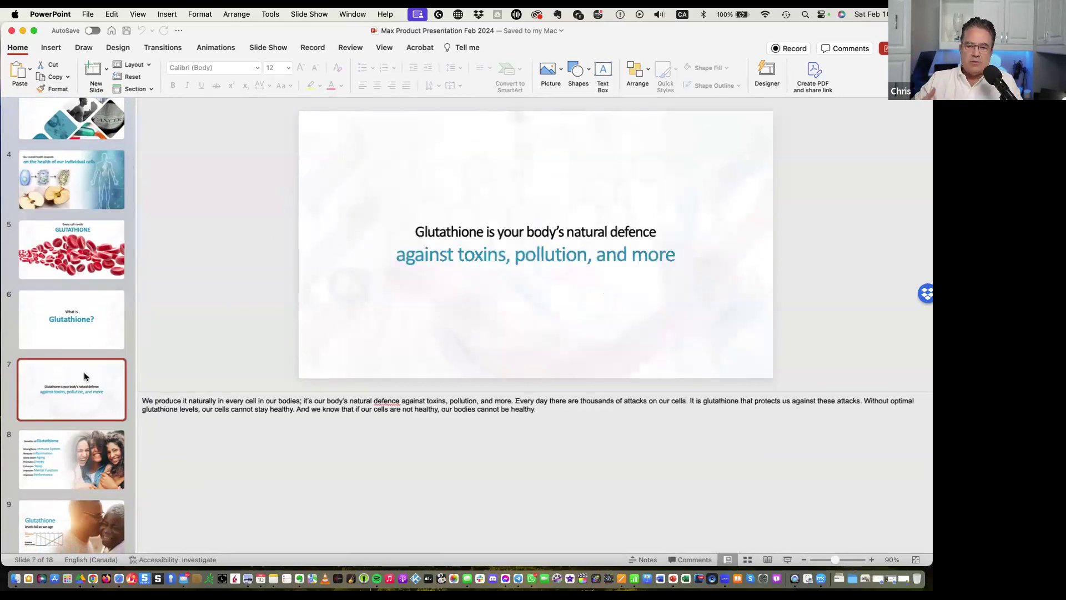
Review slides 8 to 11 on glutathione's benefits, its decline with age, causes of low levels and linked medical conditions.
scroll(89, 383, "down", 5)
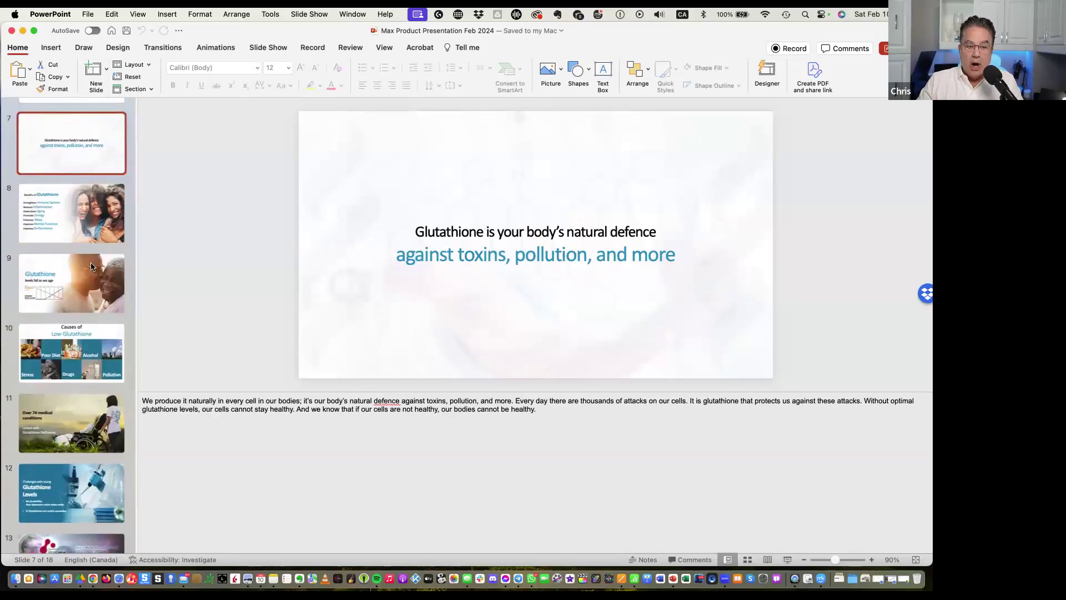
key("Down")
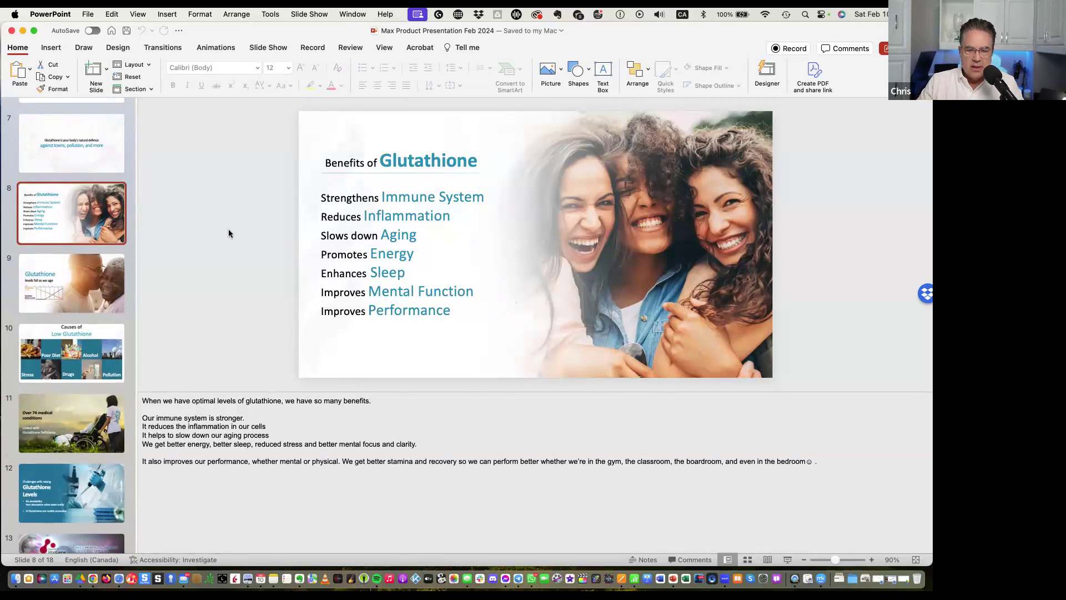
left_click(90, 281)
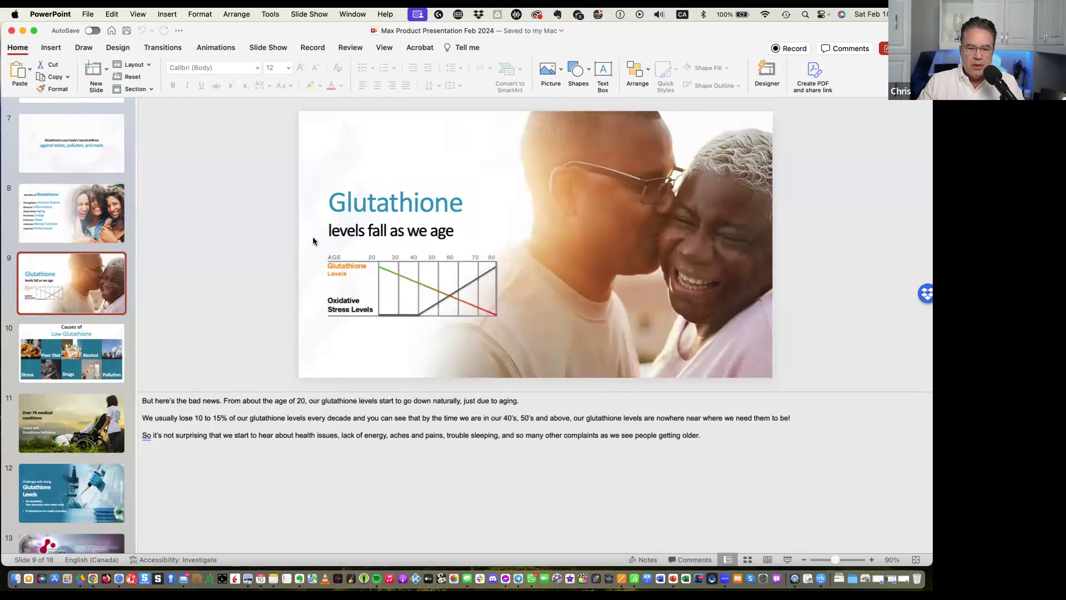
scroll(52, 317, "down", 4)
scroll(61, 316, "down", 2)
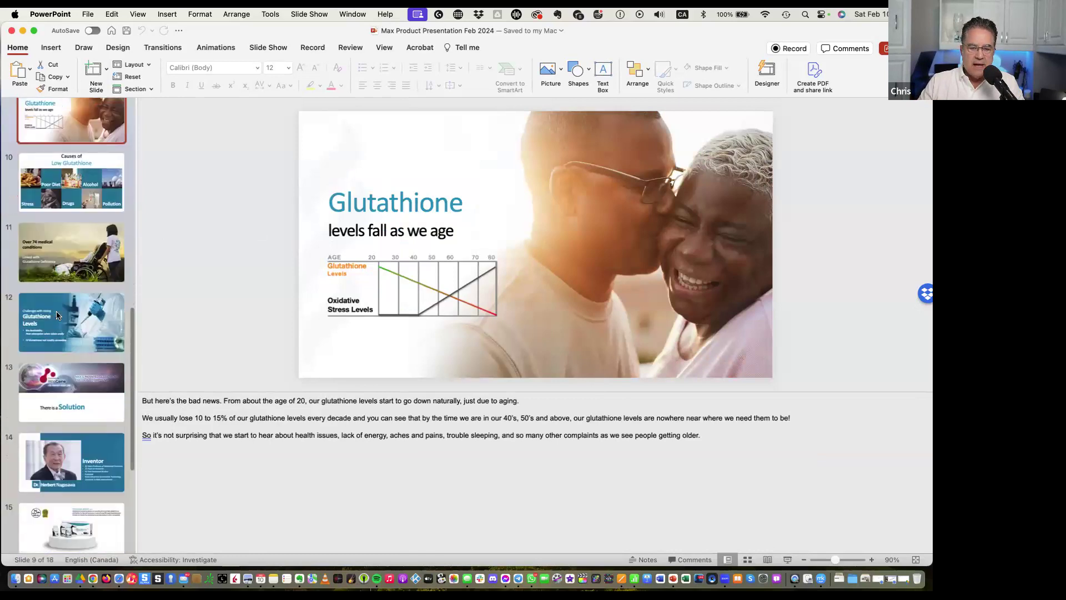
key("Down")
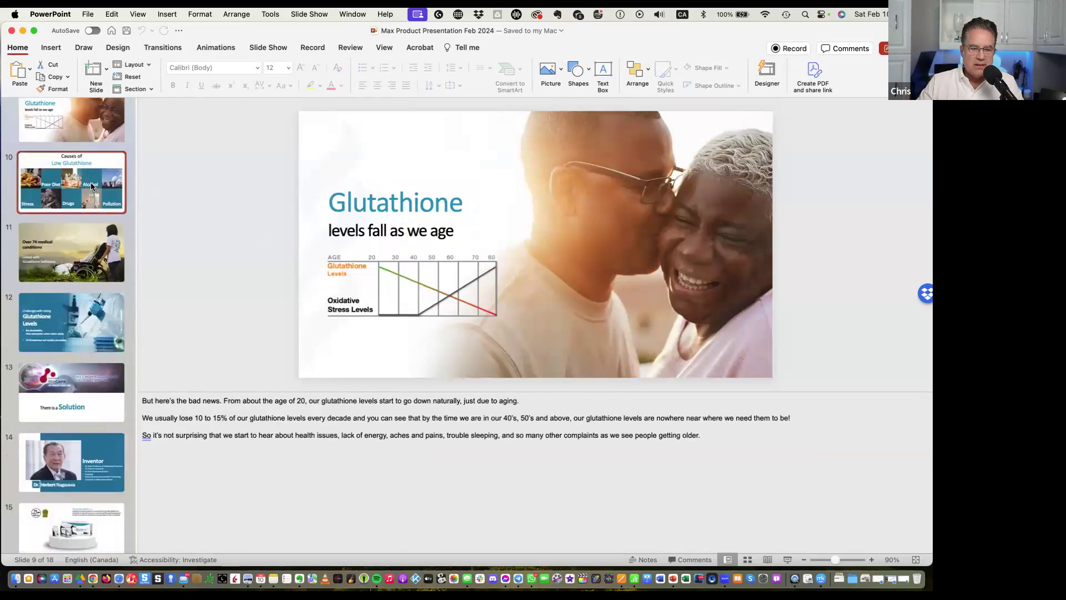
left_click(78, 228)
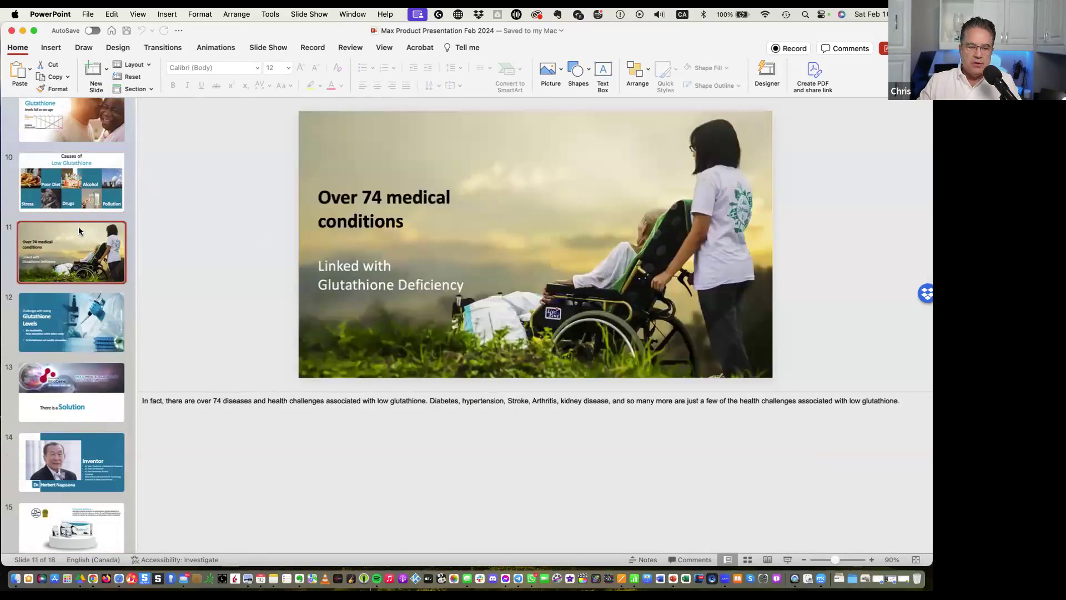
Review slides 12 to 15 with their notes, from the challenges of raising glutathione levels to Breakthrough Products.
left_click(67, 316)
left_click(69, 382)
scroll(68, 380, "down", 3)
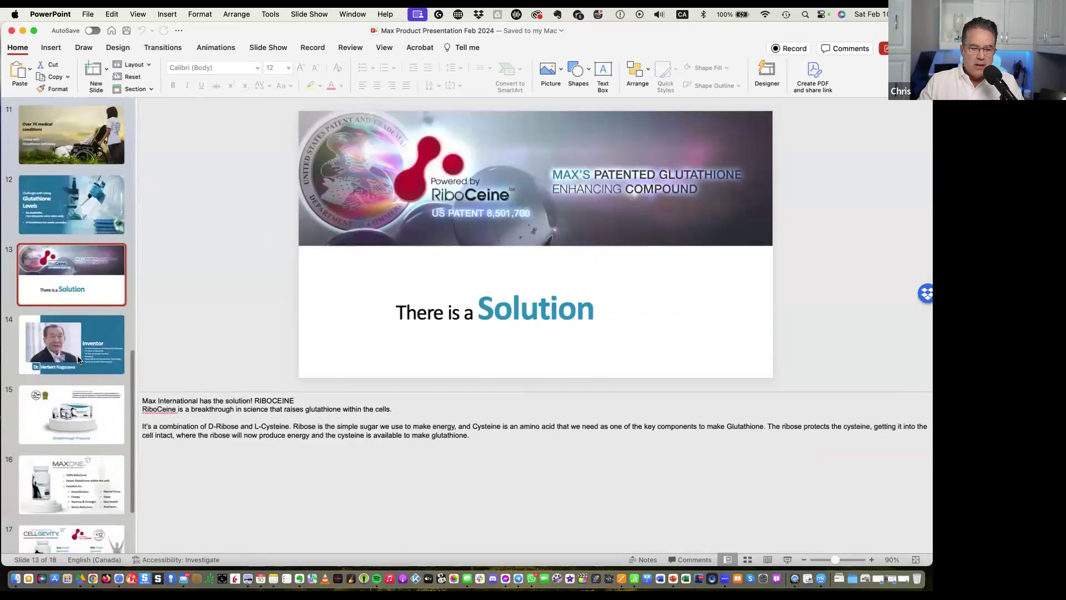
left_click(79, 359)
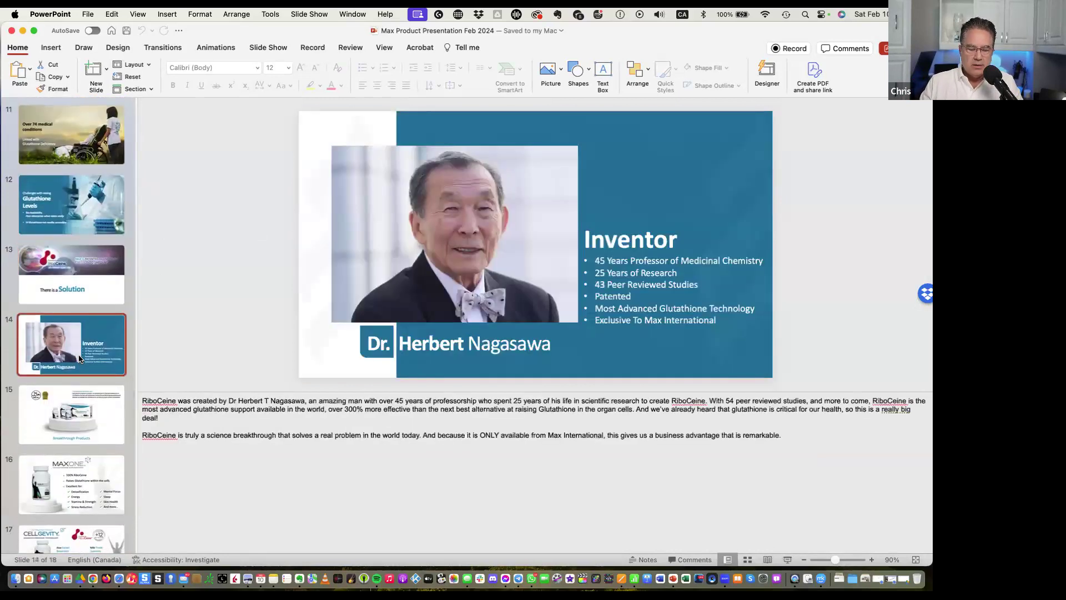
scroll(77, 357, "down", 4)
left_click(85, 322)
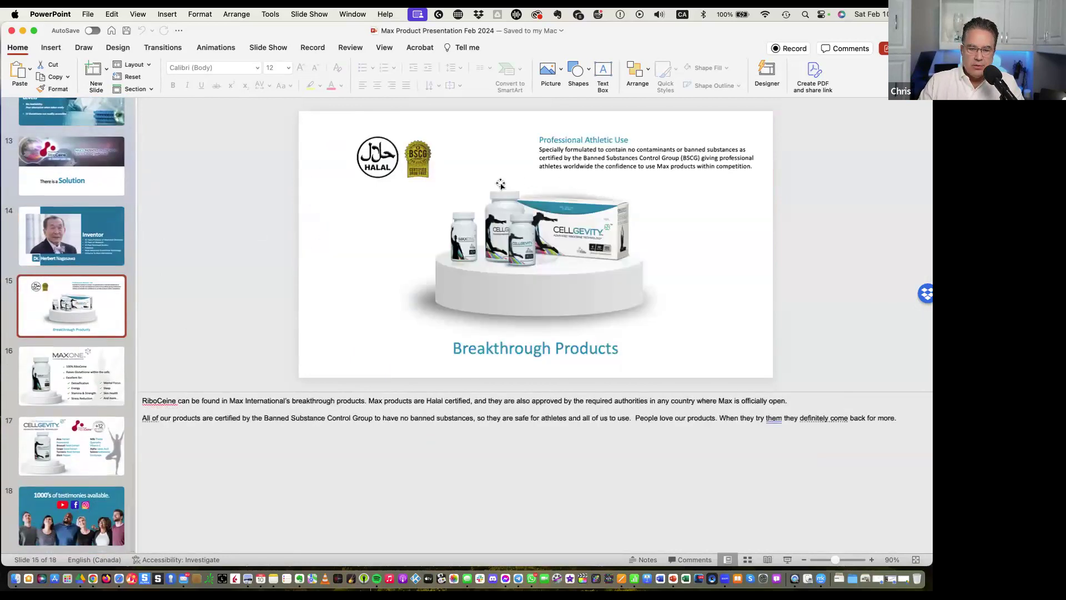
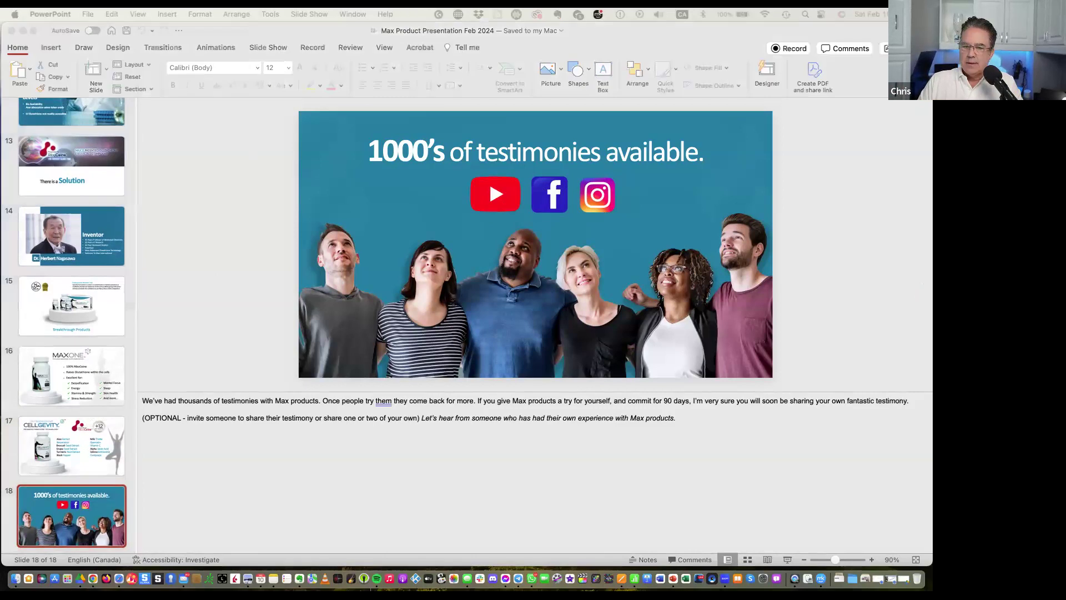
Switch to StreamYard in Chrome and leave the scheduled broadcast's studio for the streams and recordings overview.
left_click(597, 13)
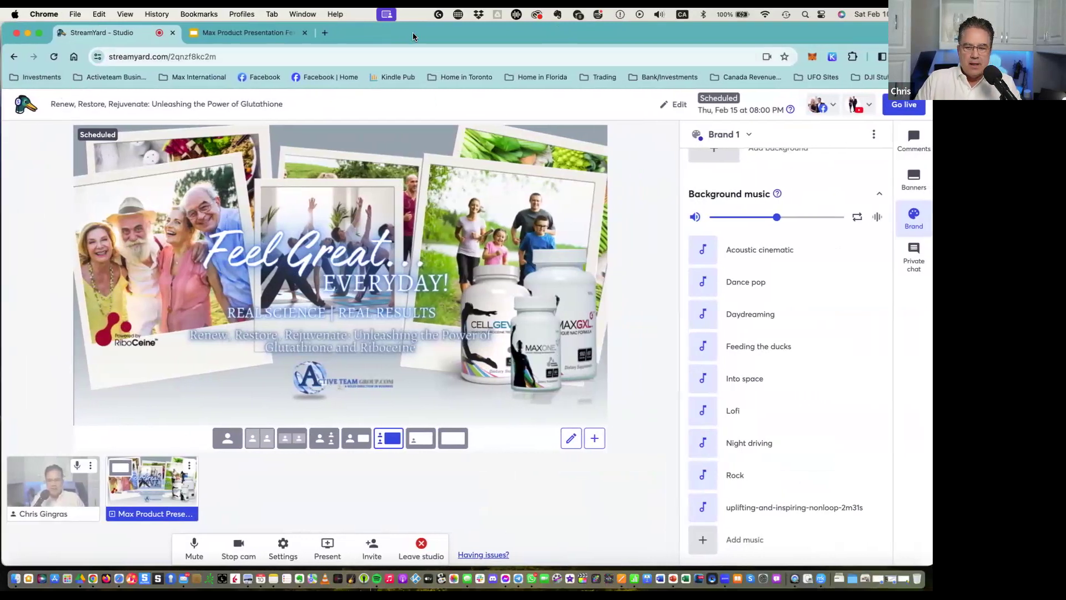
mouse_move(419, 165)
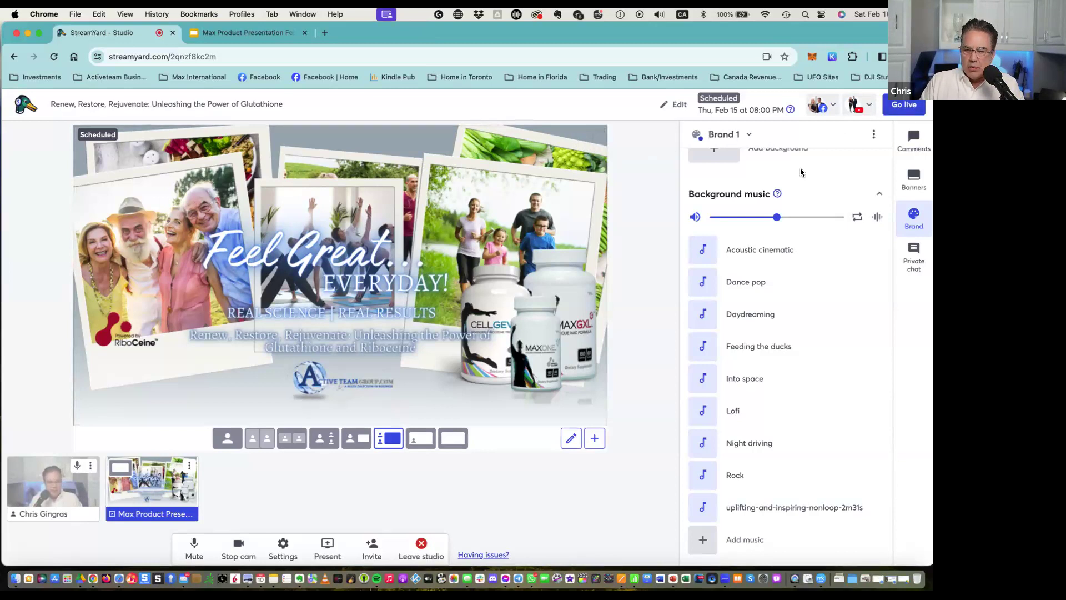
left_click(422, 544)
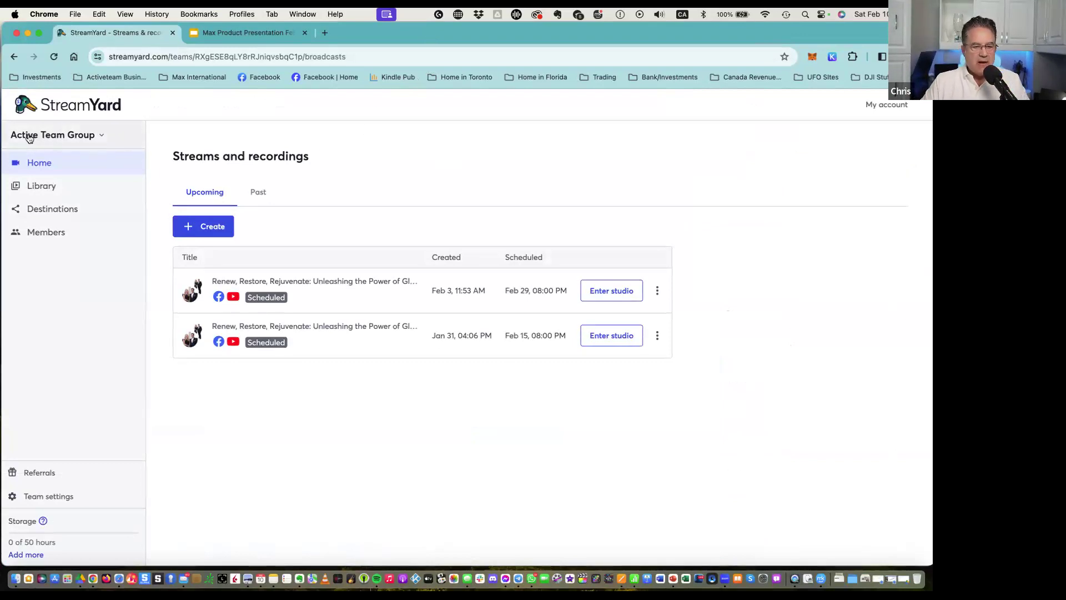
Choose the Active Team Group team and highlight the Feb 15, 08:00 PM schedule in the upcoming streams.
left_click(99, 135)
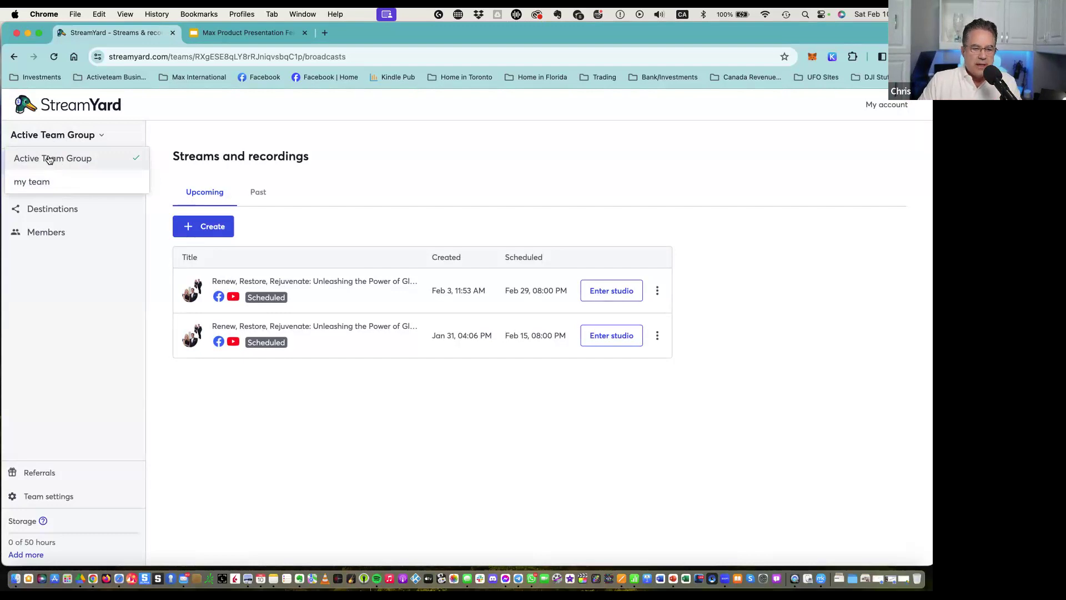
left_click(53, 160)
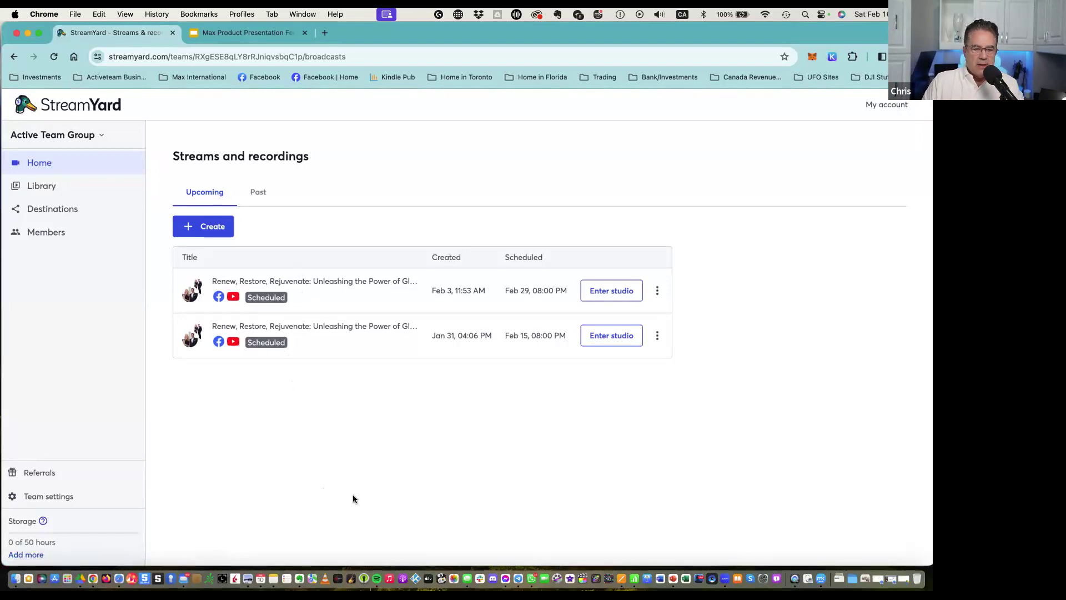
scroll(357, 498, "down", 1)
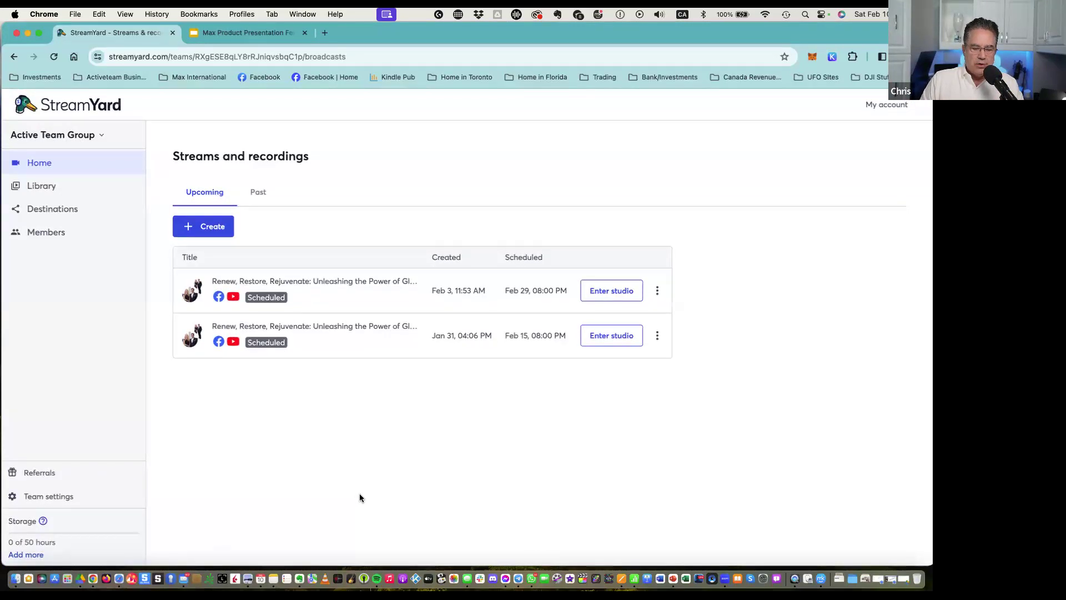
scroll(385, 499, "up", 1)
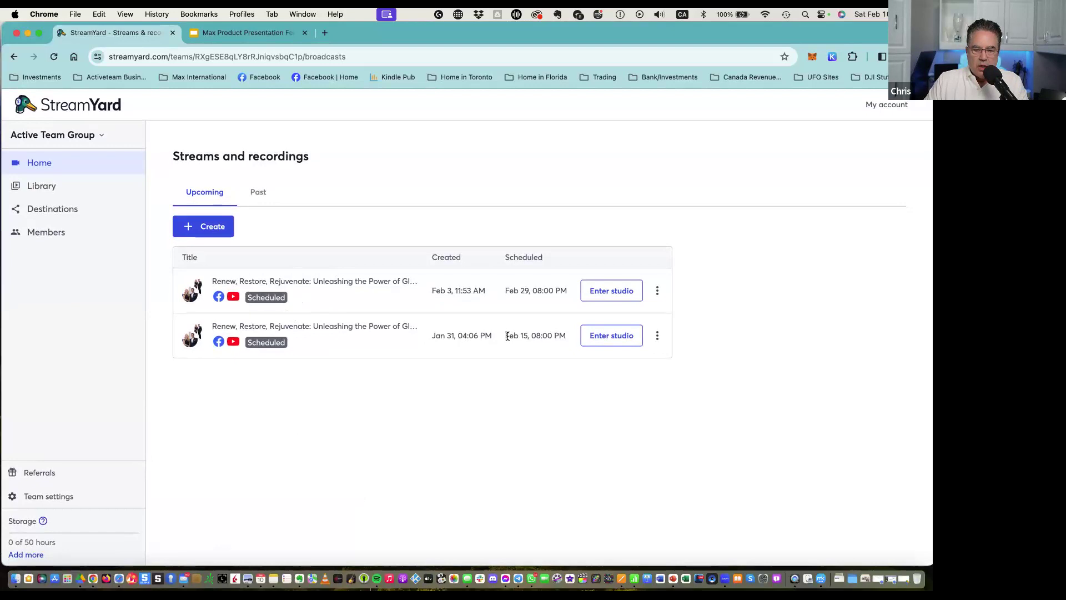
left_click_drag(507, 337, 561, 338)
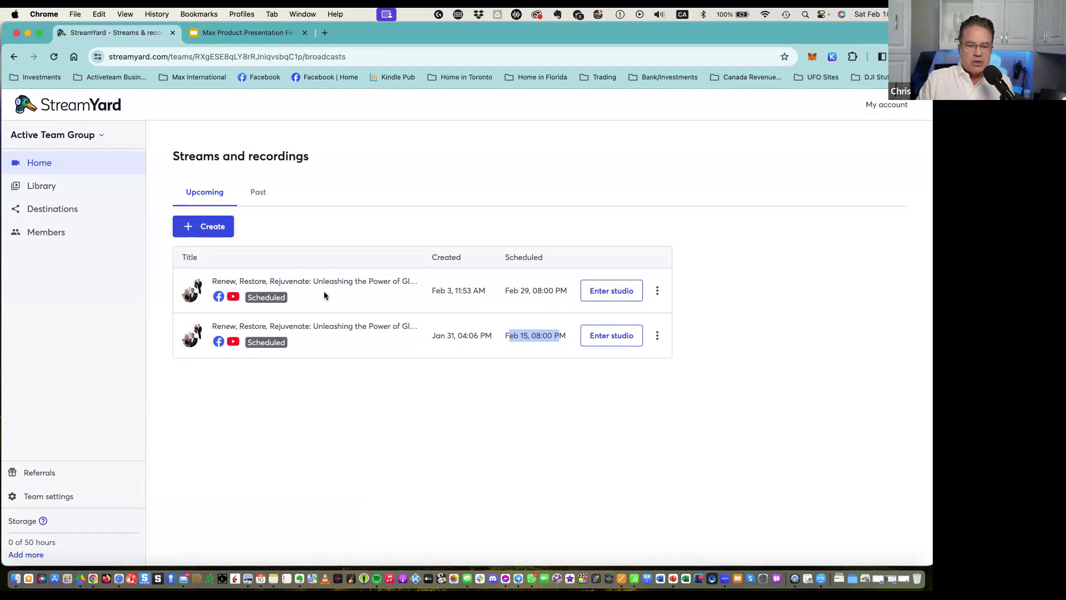
Highlight the Feb 29, 08:00 PM and Feb 15, 08:00 PM schedules in the upcoming streams, and clear the highlight.
left_click(506, 293)
left_click_drag(505, 289, 561, 290)
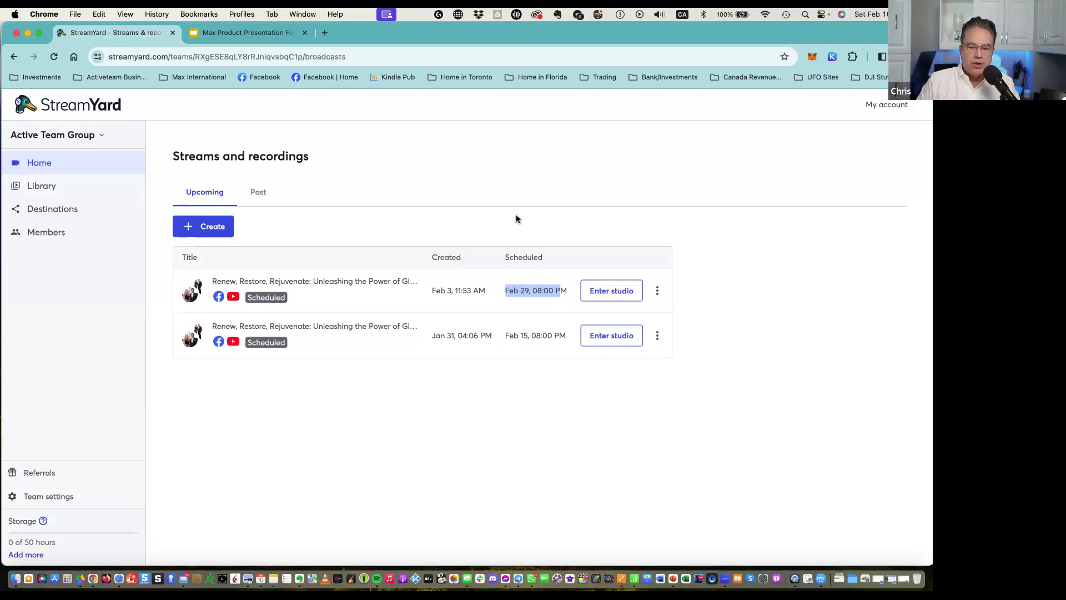
left_click(512, 343)
left_click_drag(504, 337, 565, 339)
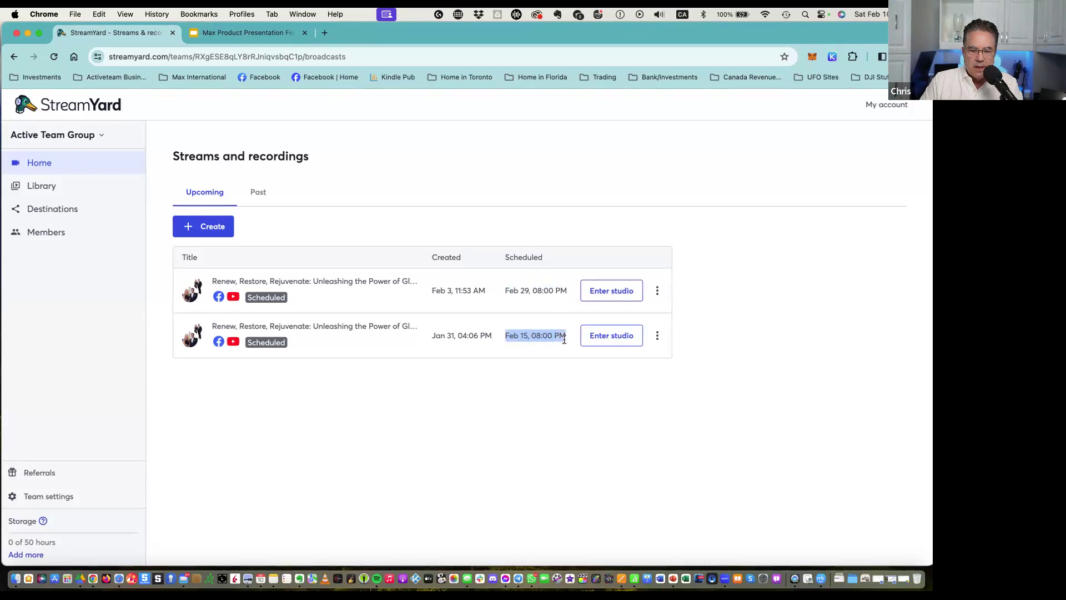
left_click(531, 354)
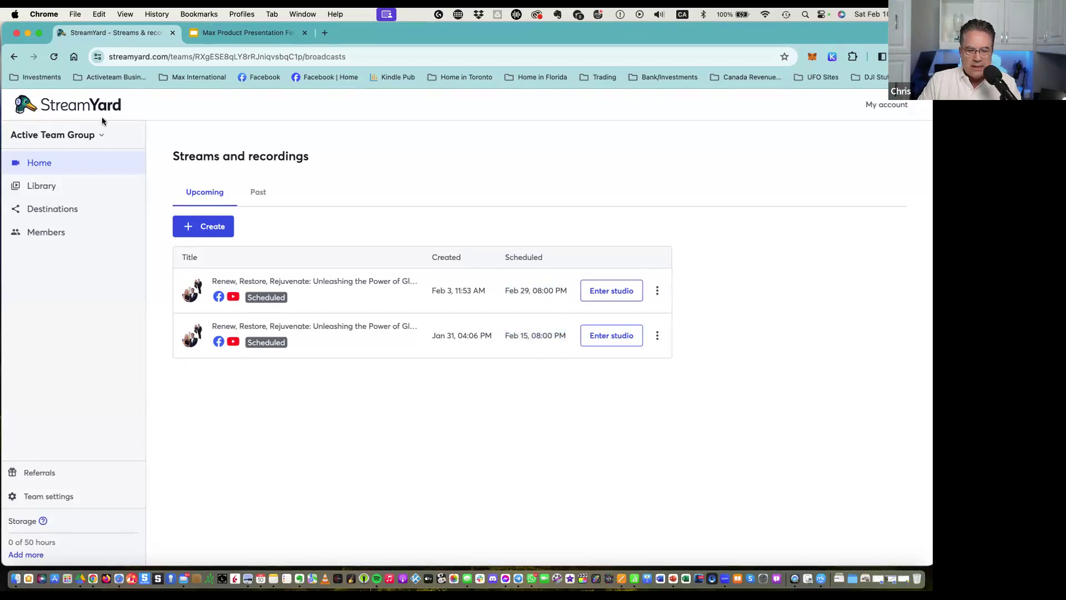
Open the camera and mic check for the Feb 15 broadcast and examine the available cameras in its settings.
left_click(605, 336)
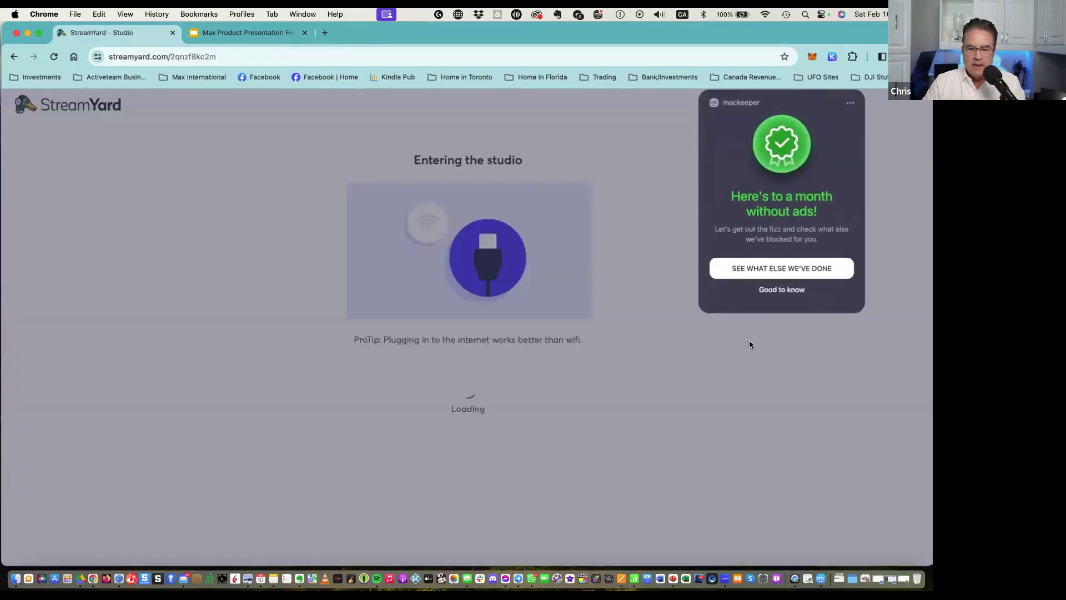
left_click(804, 368)
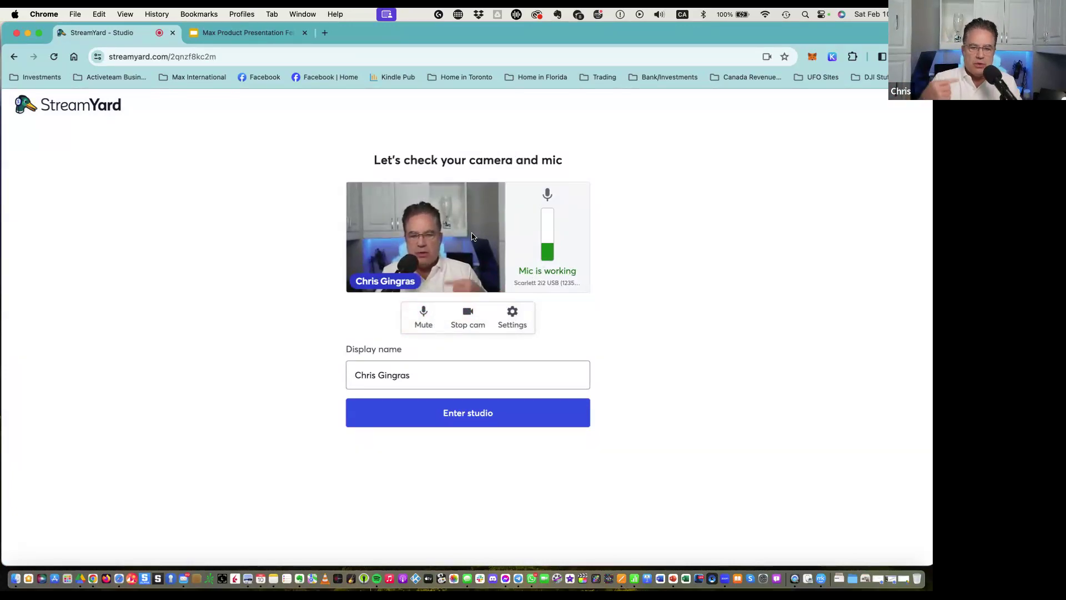
left_click(517, 316)
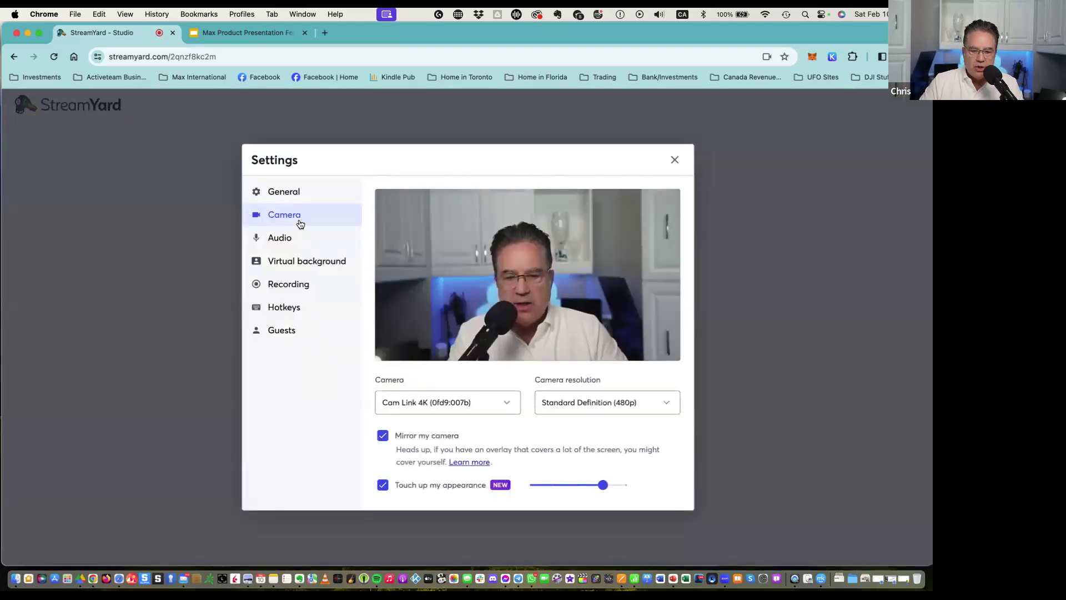
left_click(509, 403)
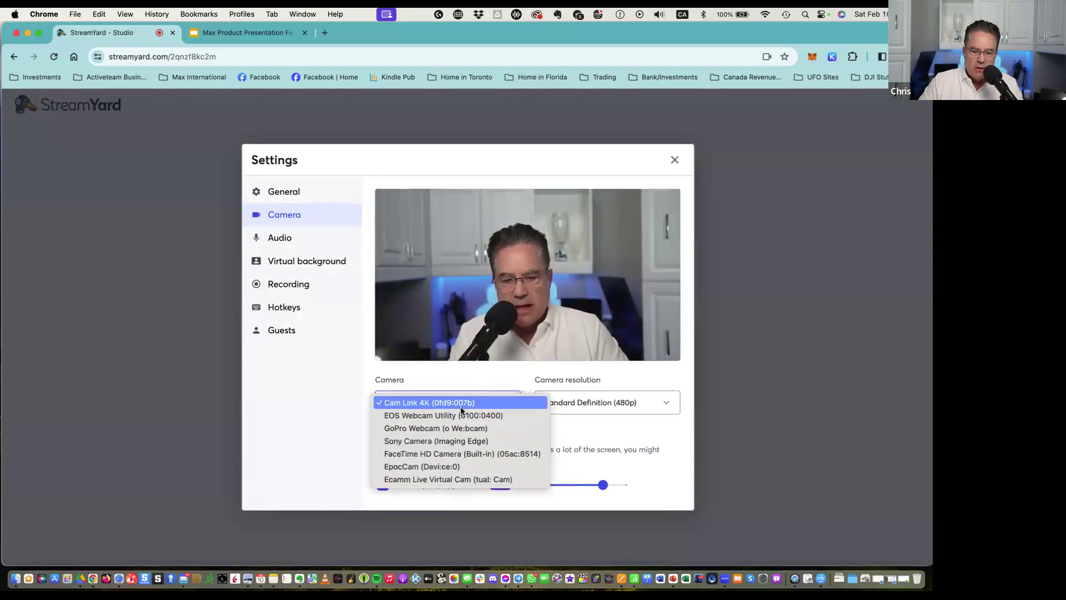
left_click(482, 373)
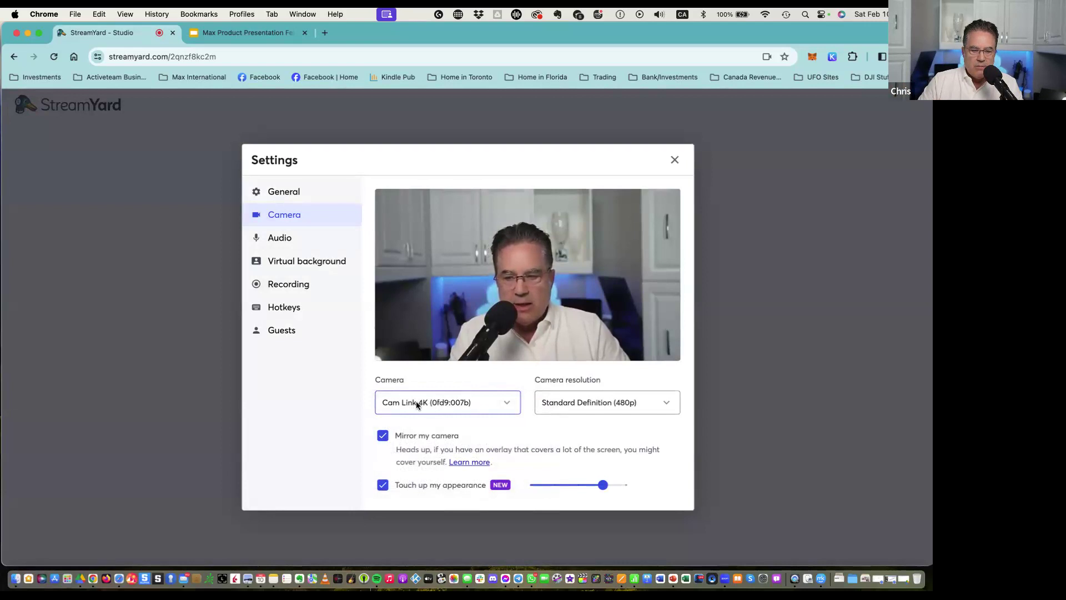
Examine the available microphones in the audio settings and the general stream settings, and close the settings.
left_click(280, 242)
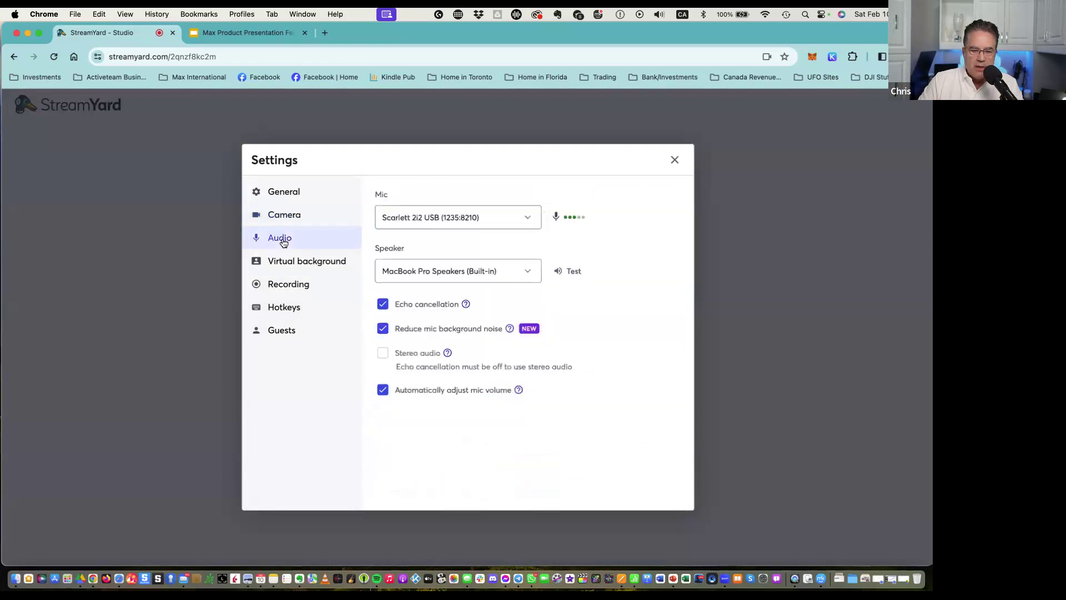
left_click(530, 217)
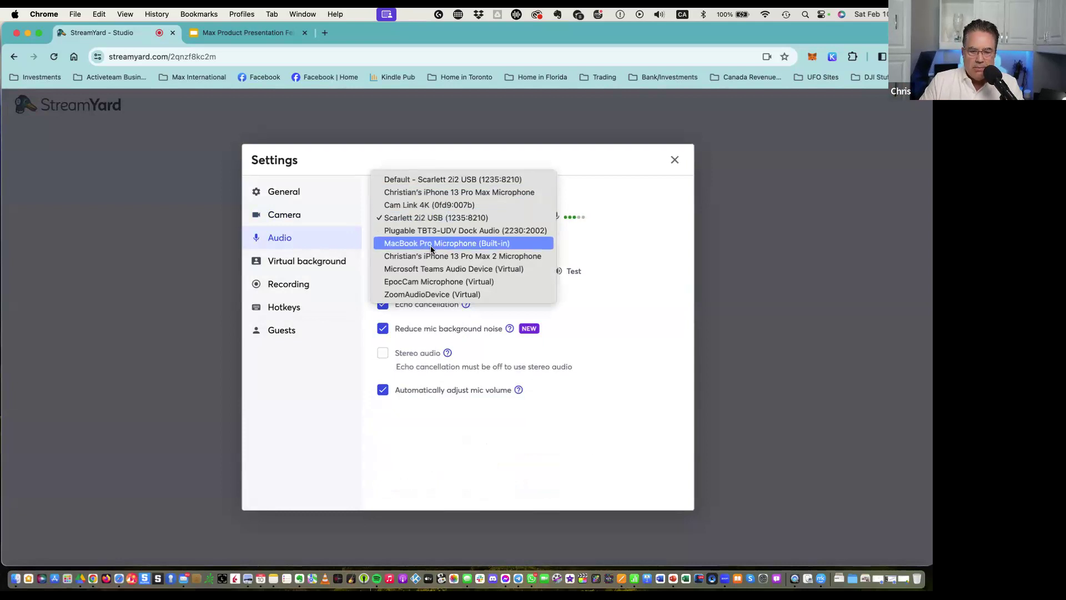
left_click(488, 160)
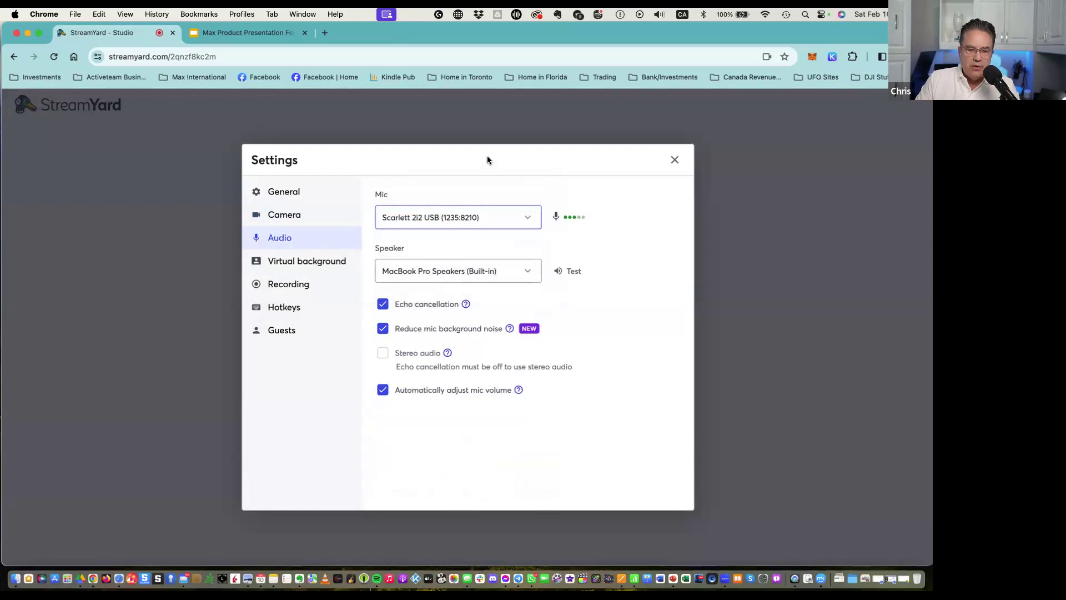
left_click(299, 191)
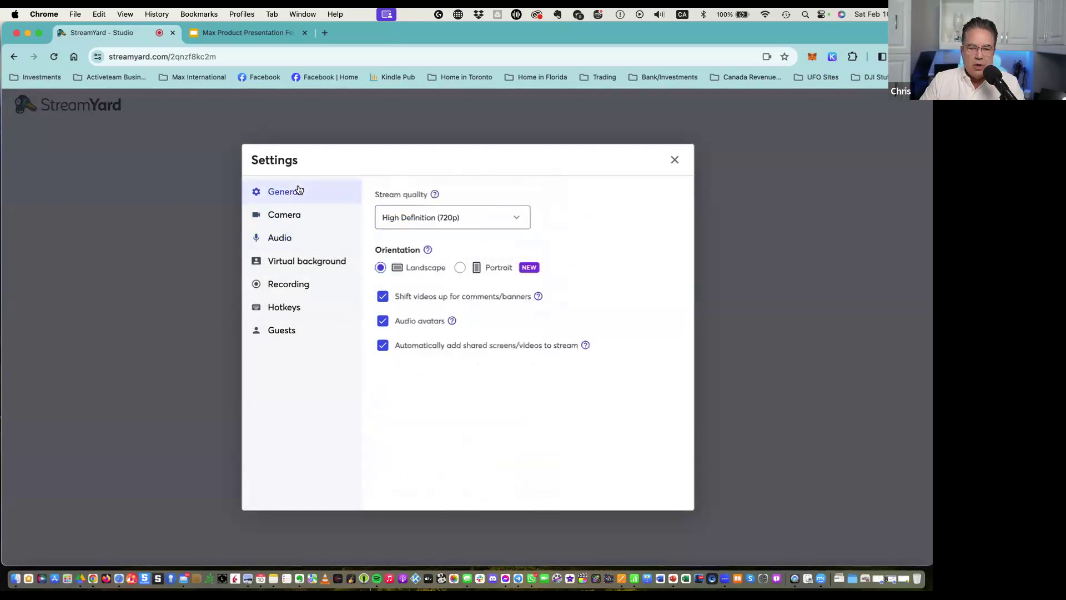
left_click(675, 160)
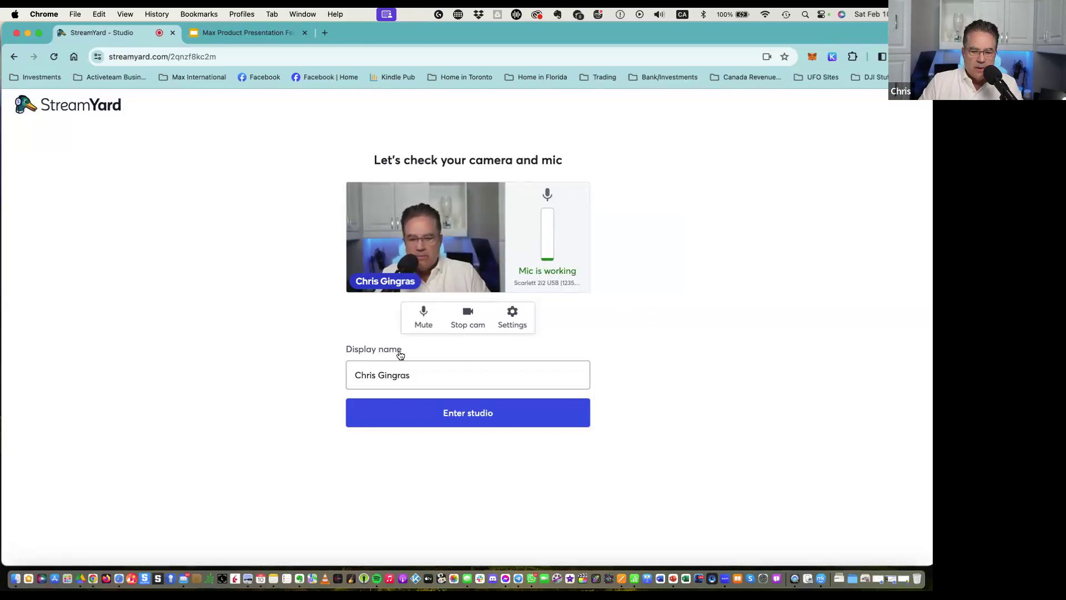
Highlight the display name on the camera and mic check, enter the studio and dismiss the add-to-stage hint.
left_click_drag(443, 373, 349, 375)
left_click(375, 374)
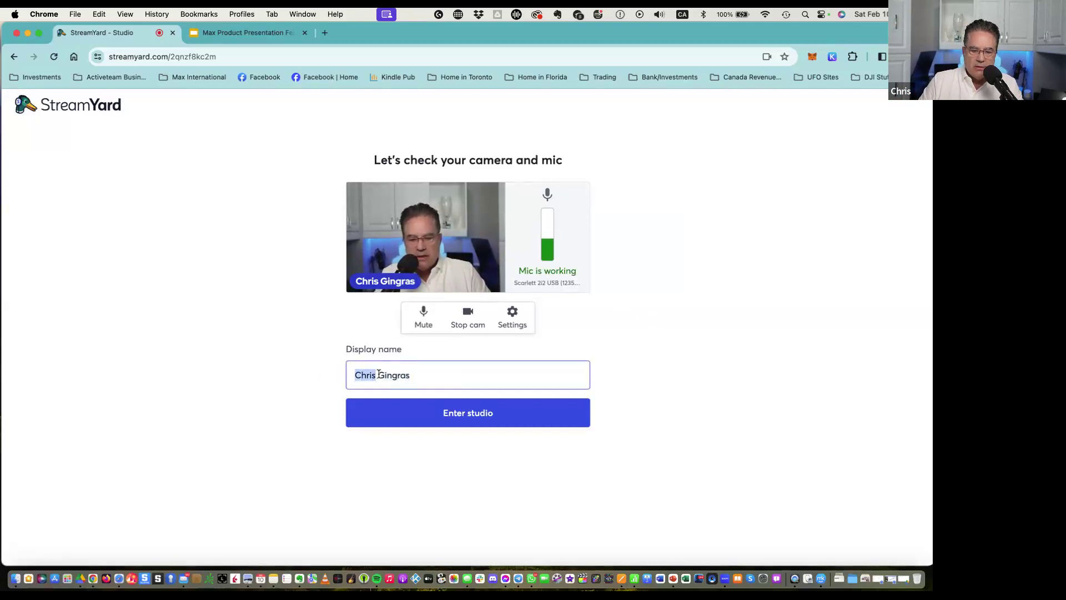
left_click(417, 371)
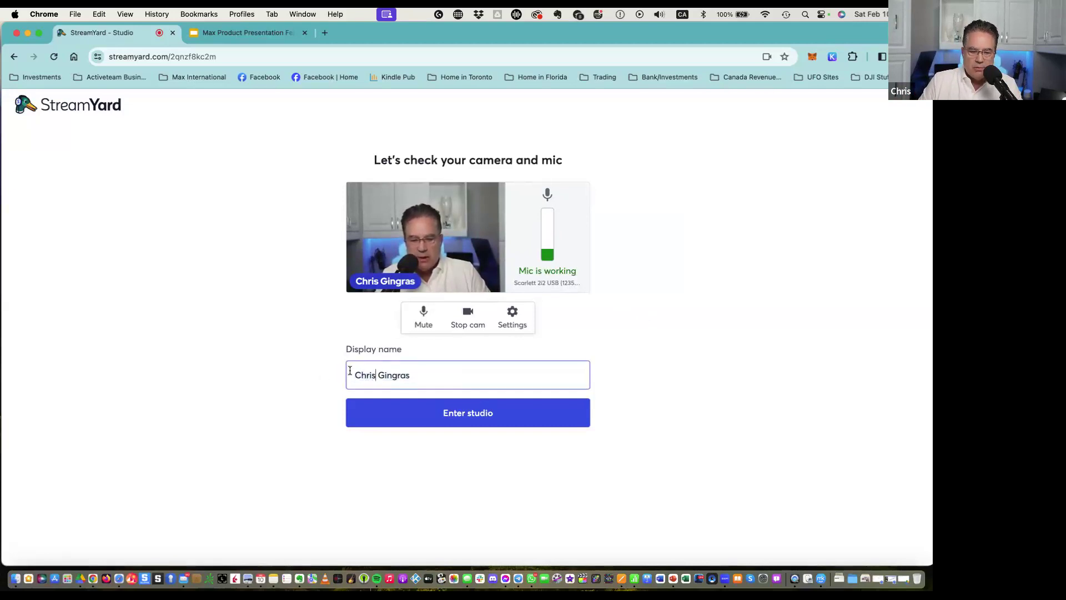
left_click(484, 417)
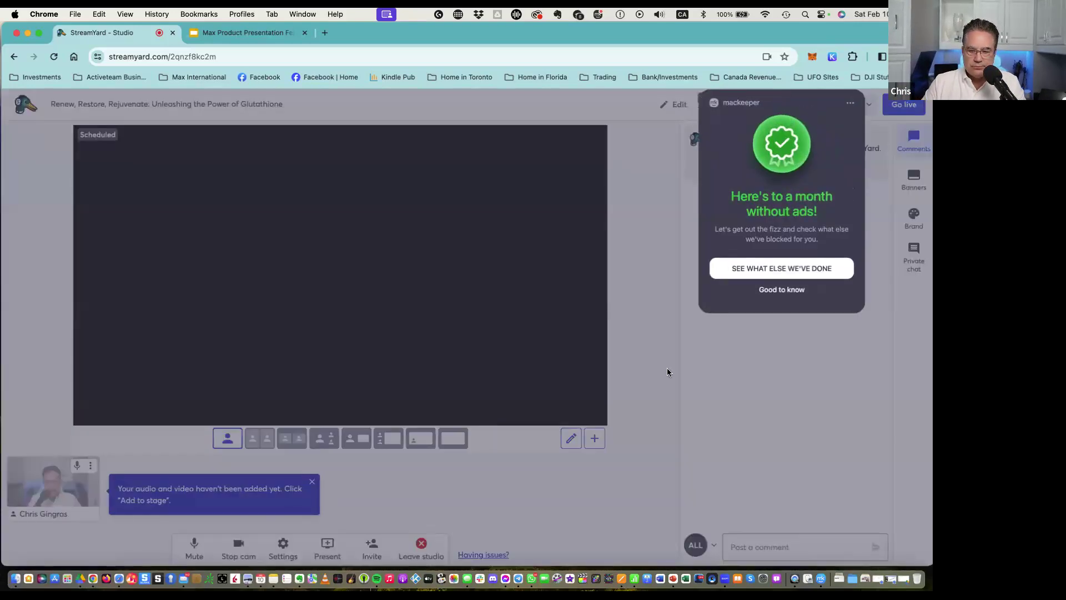
left_click(668, 371)
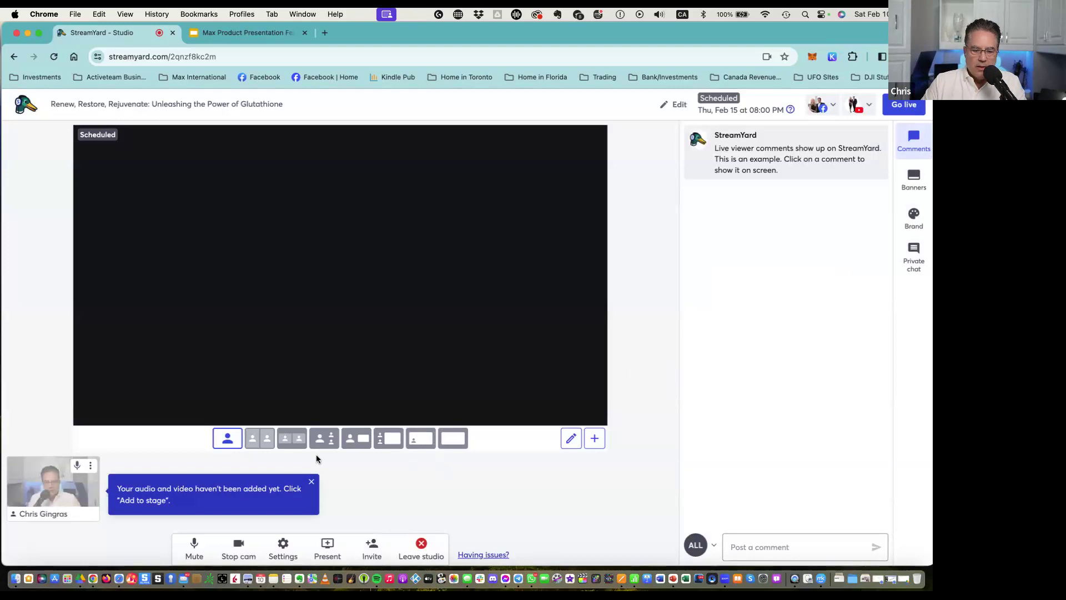
left_click(311, 482)
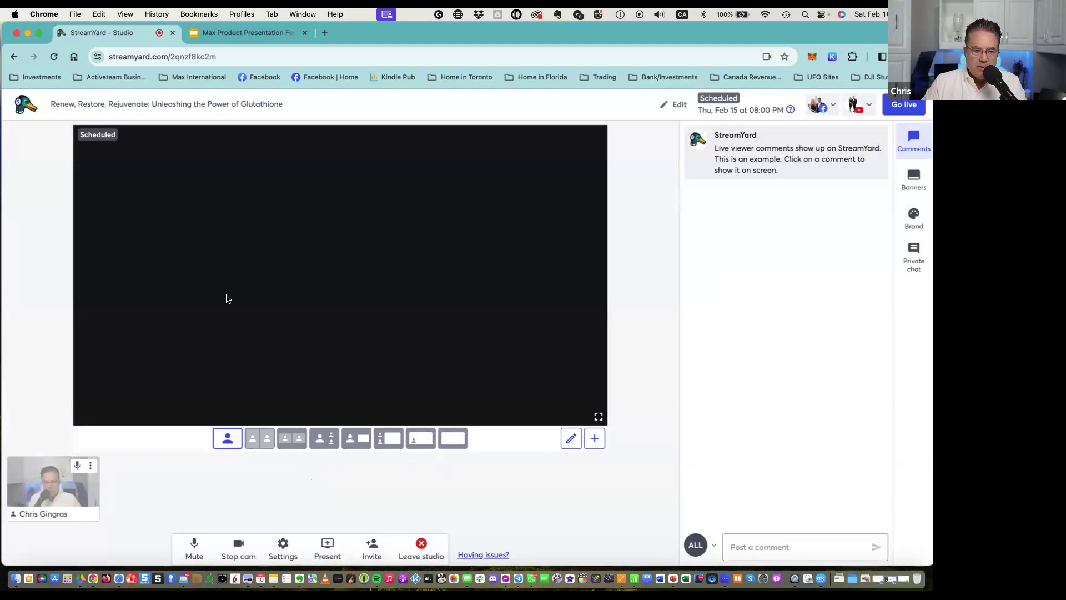
Apply the Bubbles Dark background from Brand 1 and add the host's camera to the stage.
left_click(914, 216)
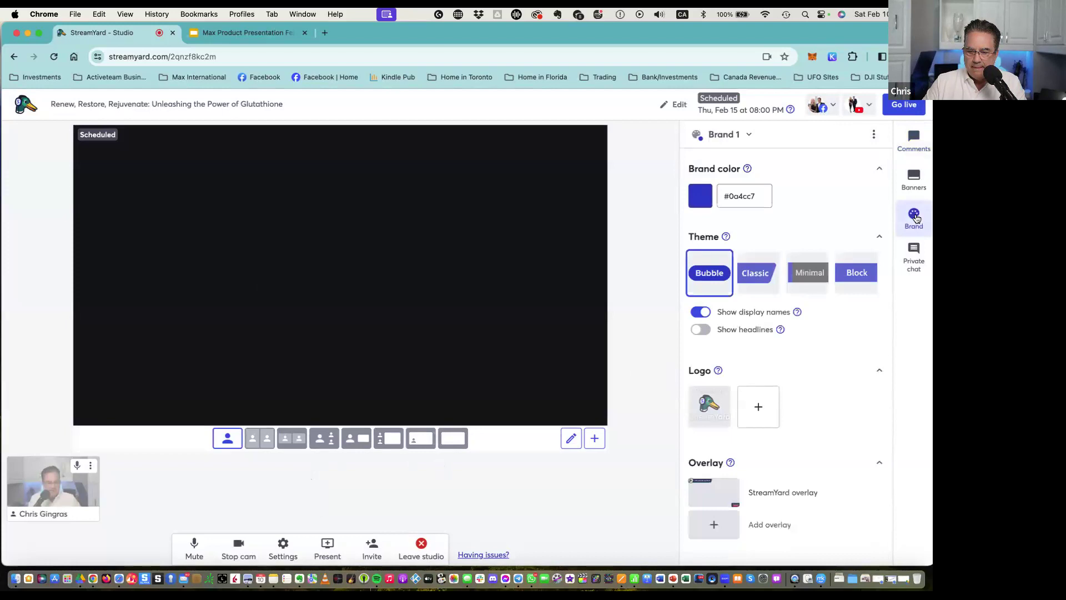
scroll(825, 293, "down", 10)
scroll(827, 295, "down", 3)
scroll(826, 295, "up", 4)
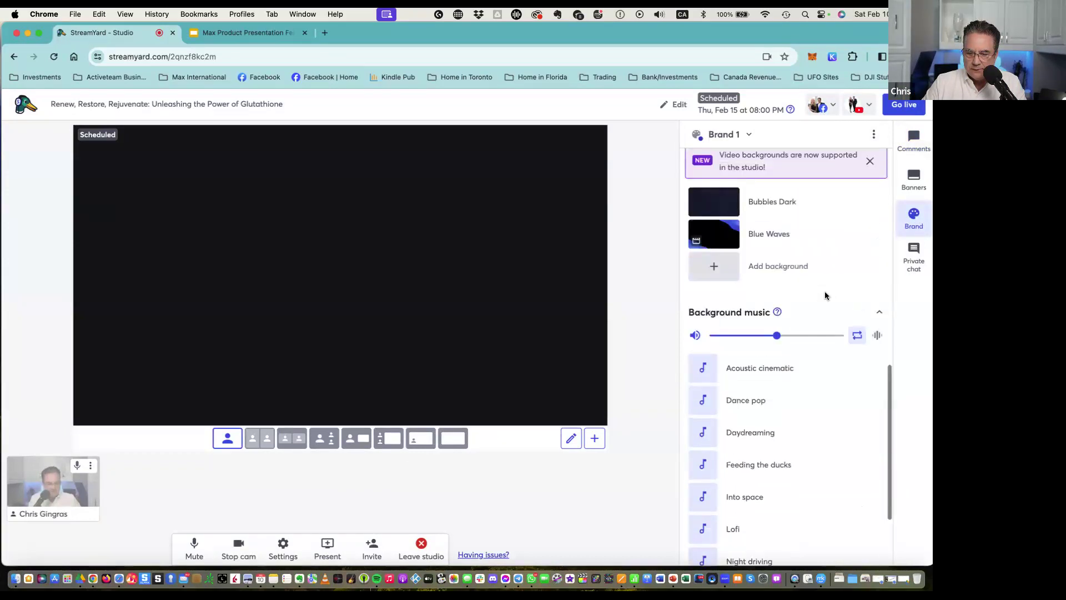
mouse_move(826, 295)
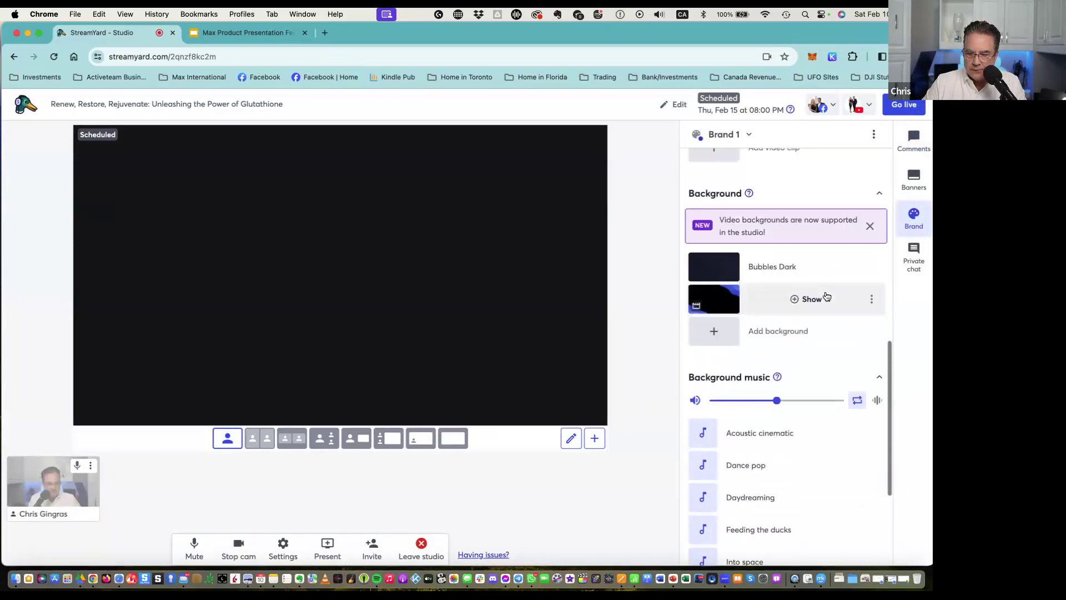
left_click(805, 268)
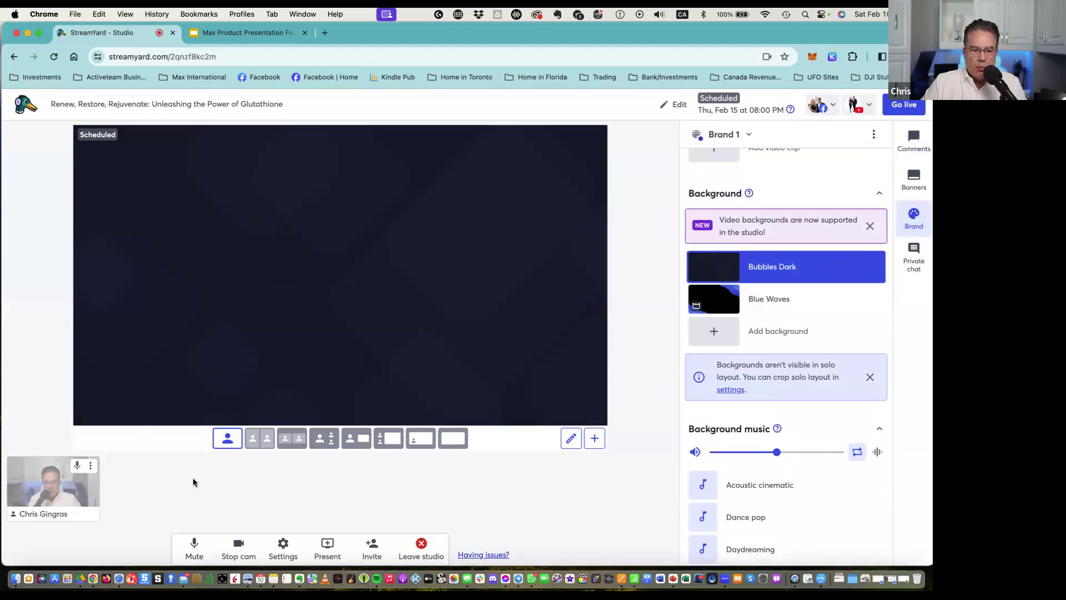
mouse_move(53, 490)
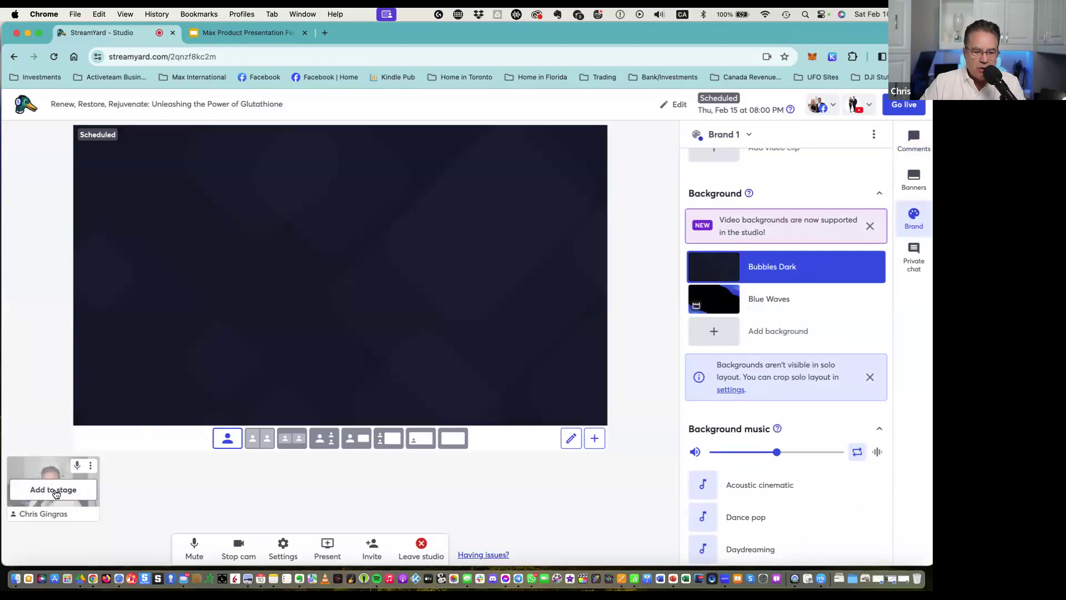
left_click(54, 491)
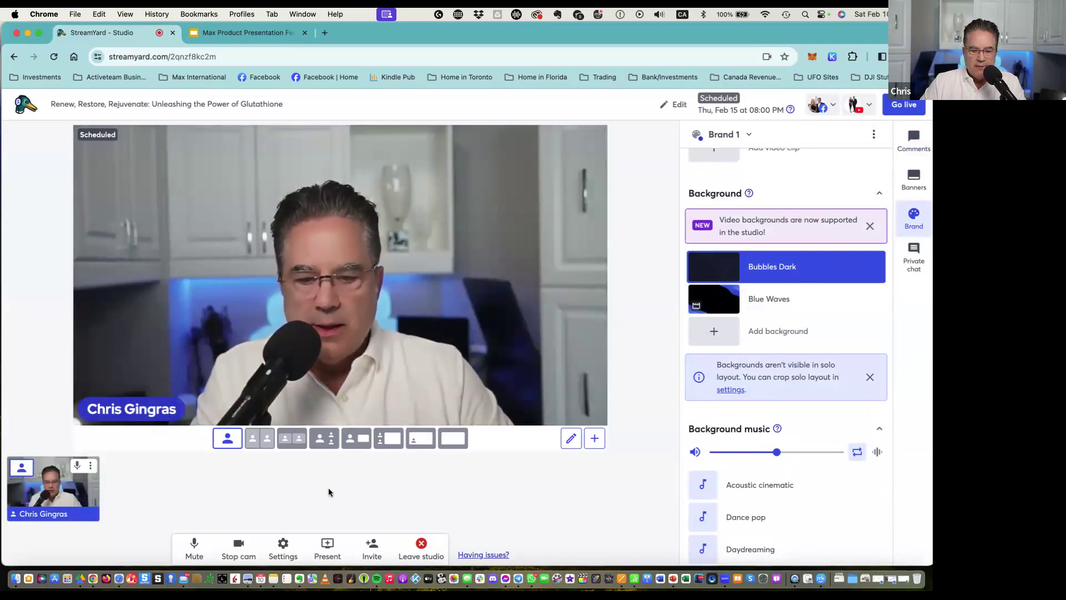
left_click(328, 544)
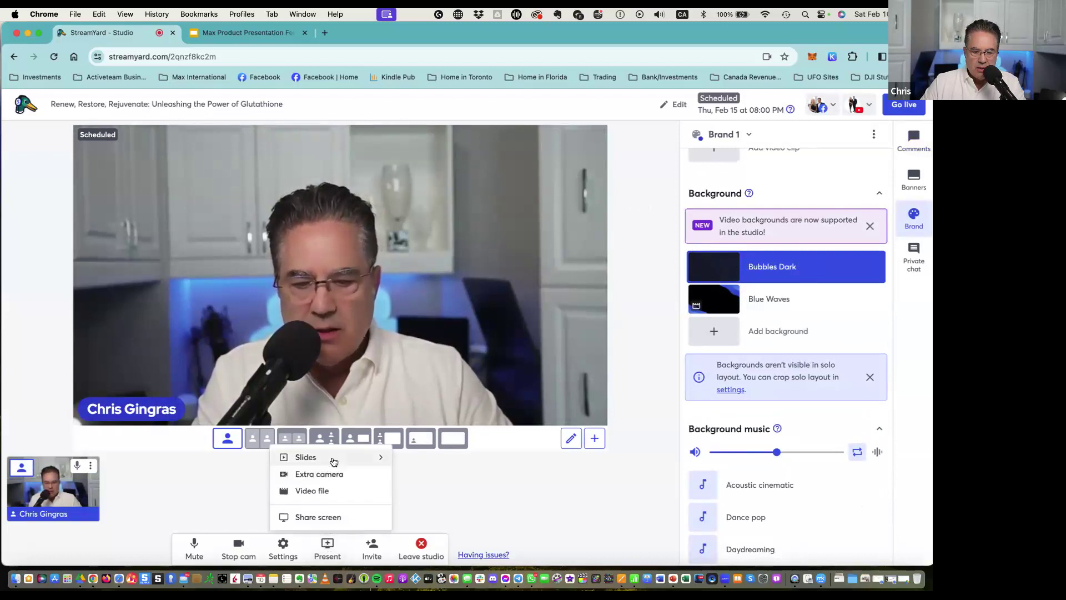
left_click(382, 457)
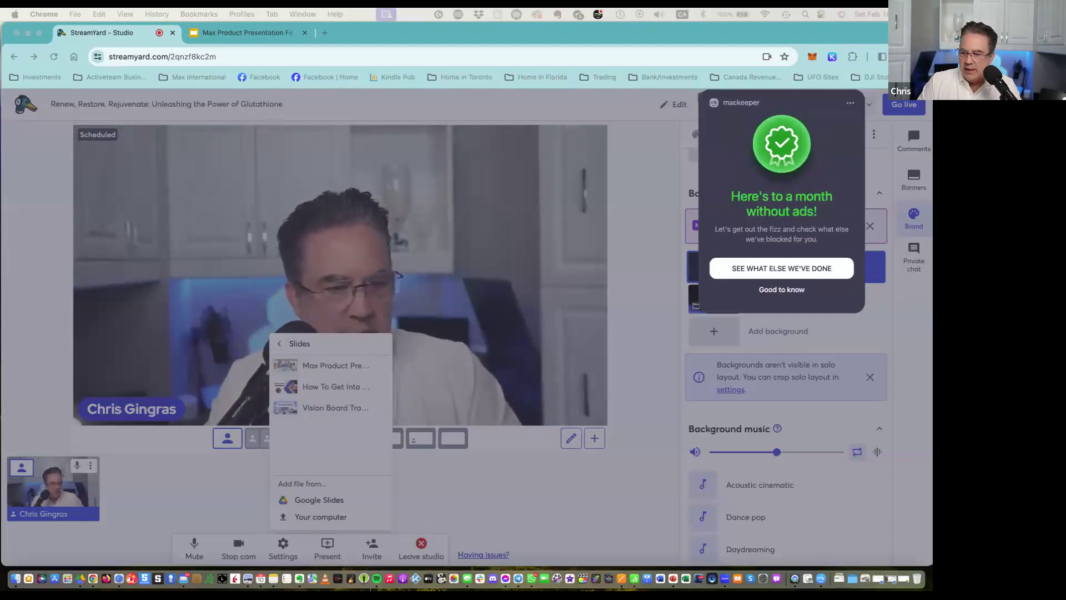
key("F11")
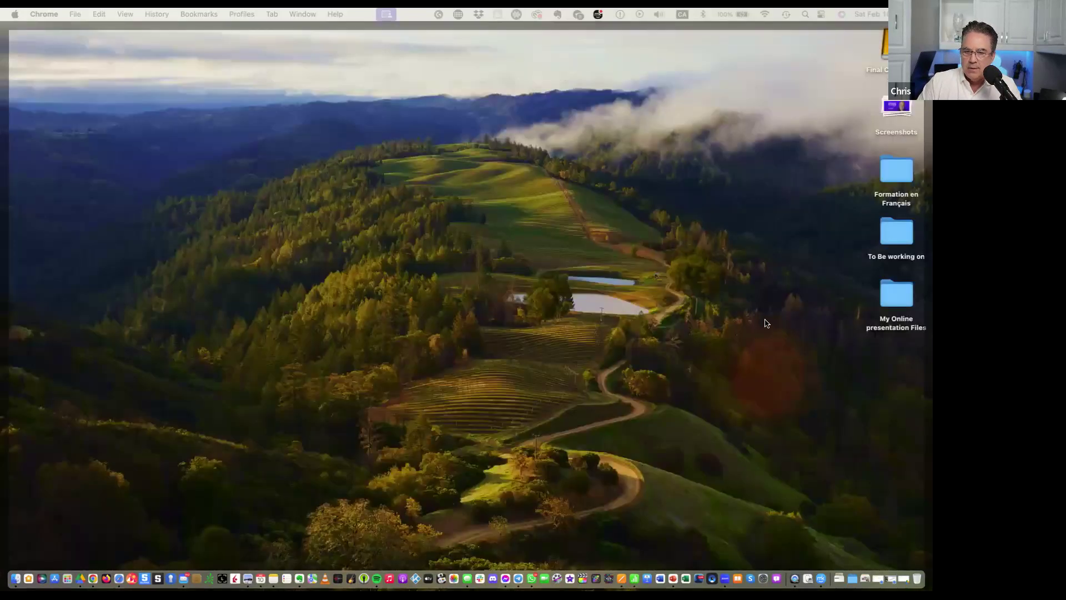
left_click(765, 323)
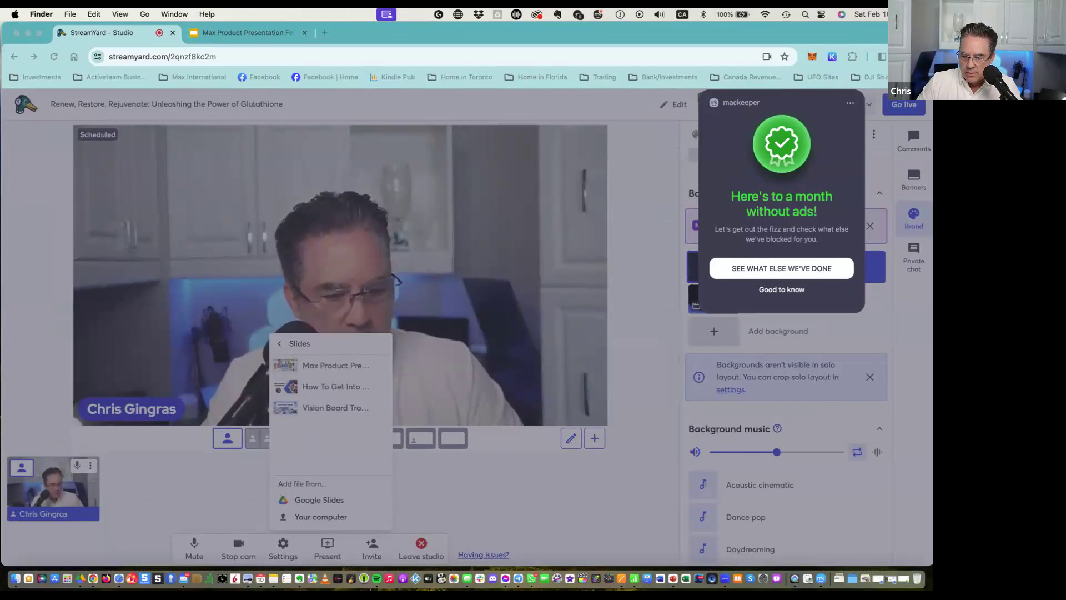
mouse_move(901, 563)
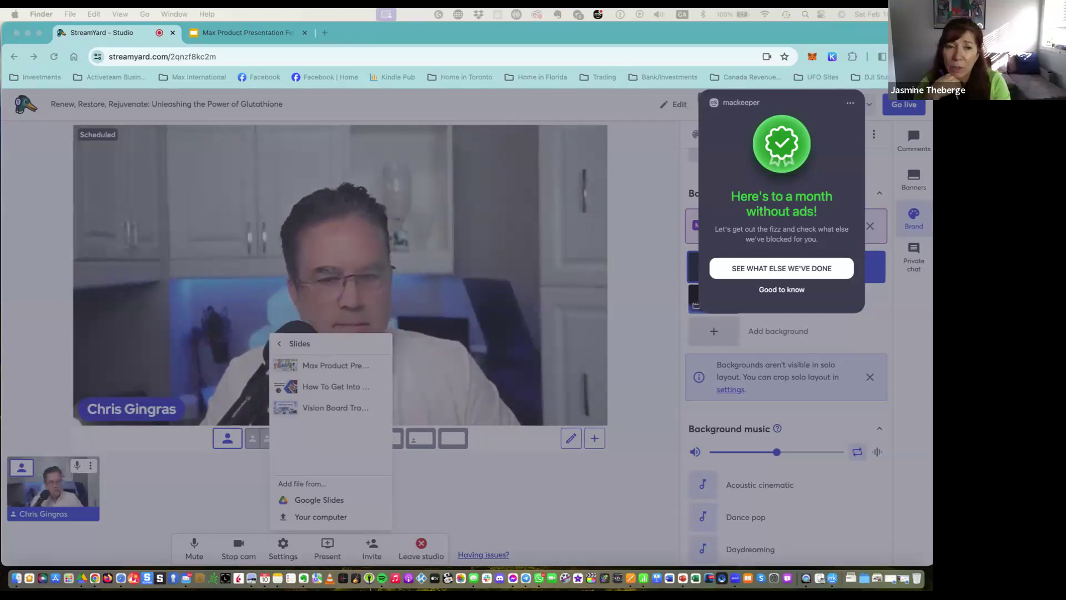
left_click(484, 481)
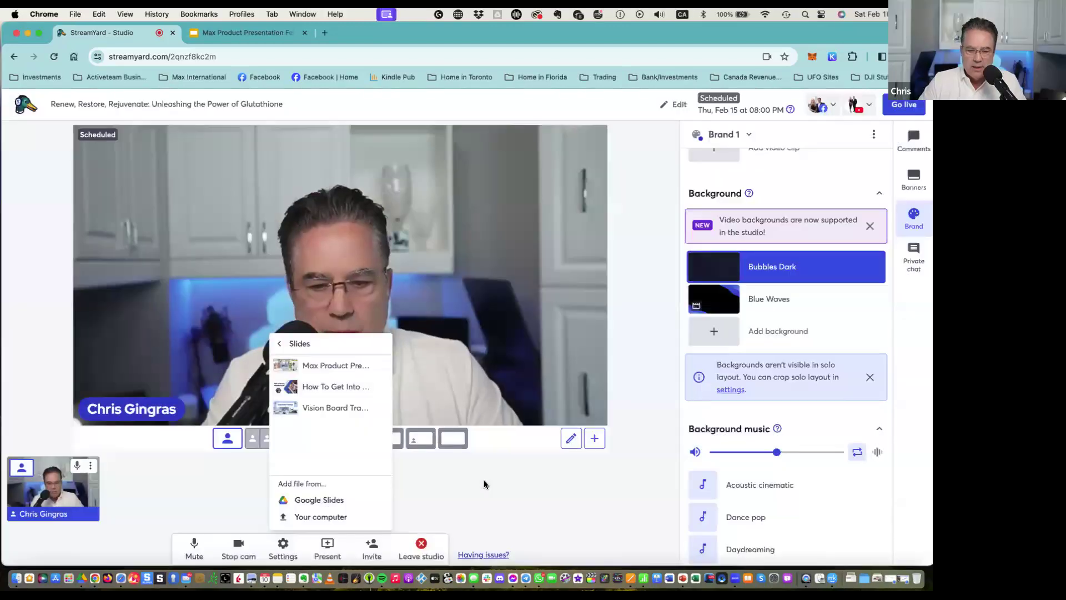
left_click(485, 481)
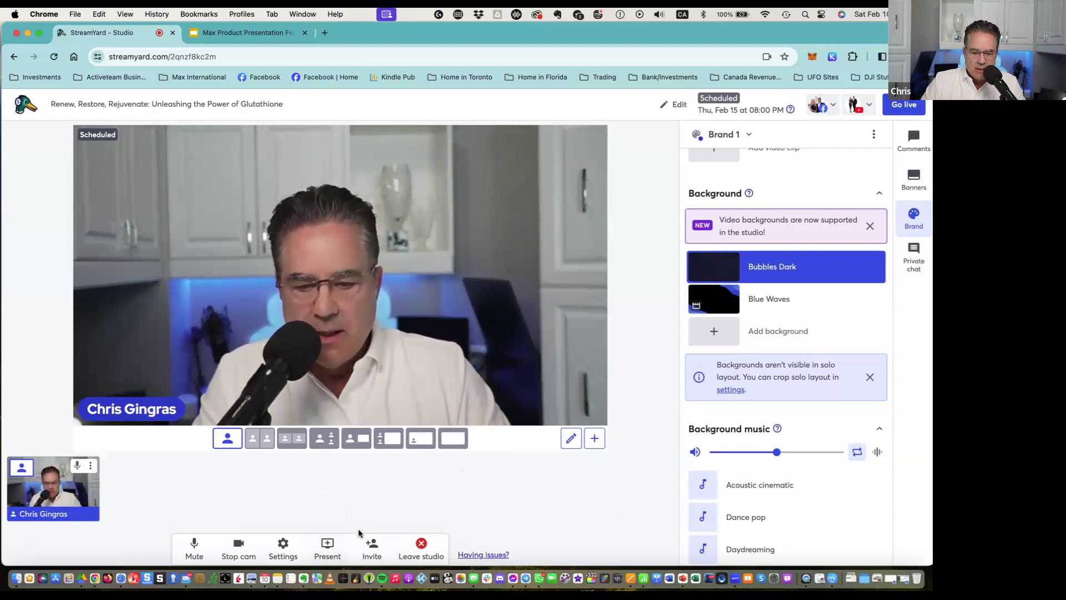
Authorize StreamYard to import from Google Slides, select the unshared Max Product Presentation Feb 2024 in the file picker, and close the picker without importing.
left_click(327, 546)
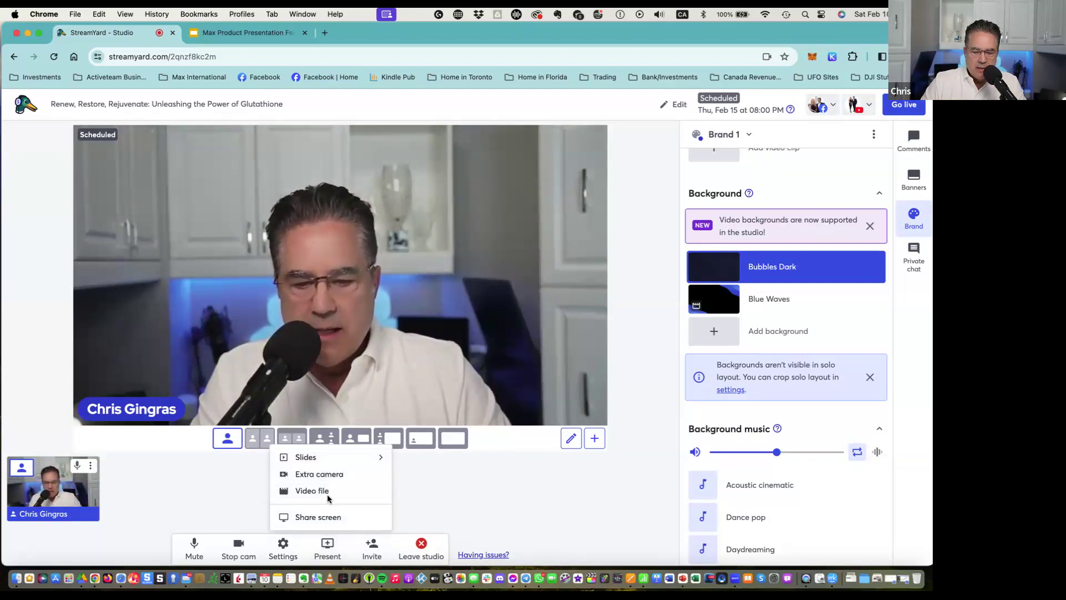
left_click(378, 457)
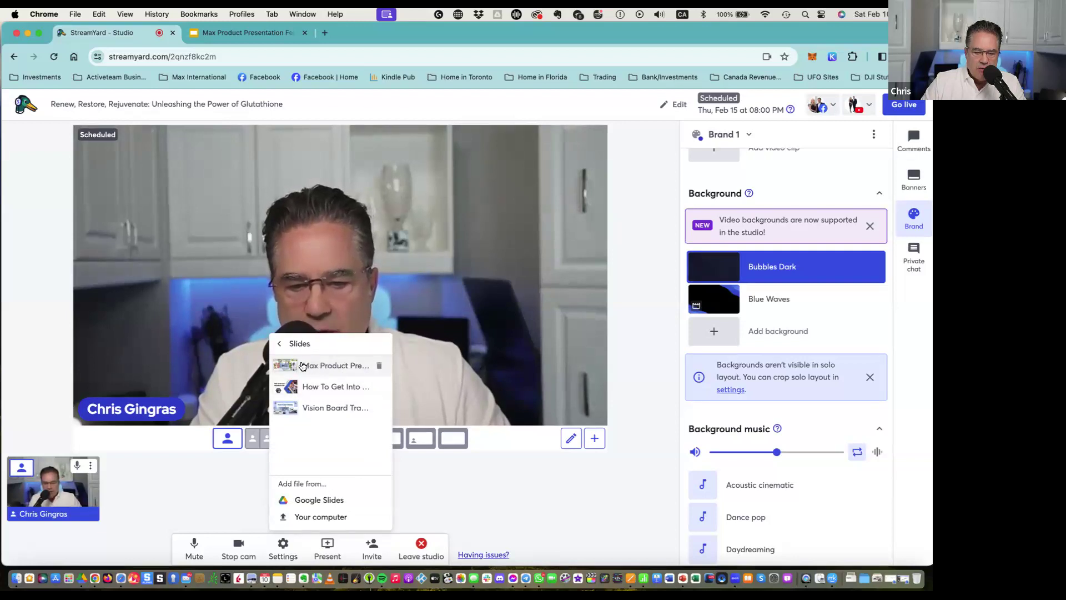
left_click(327, 501)
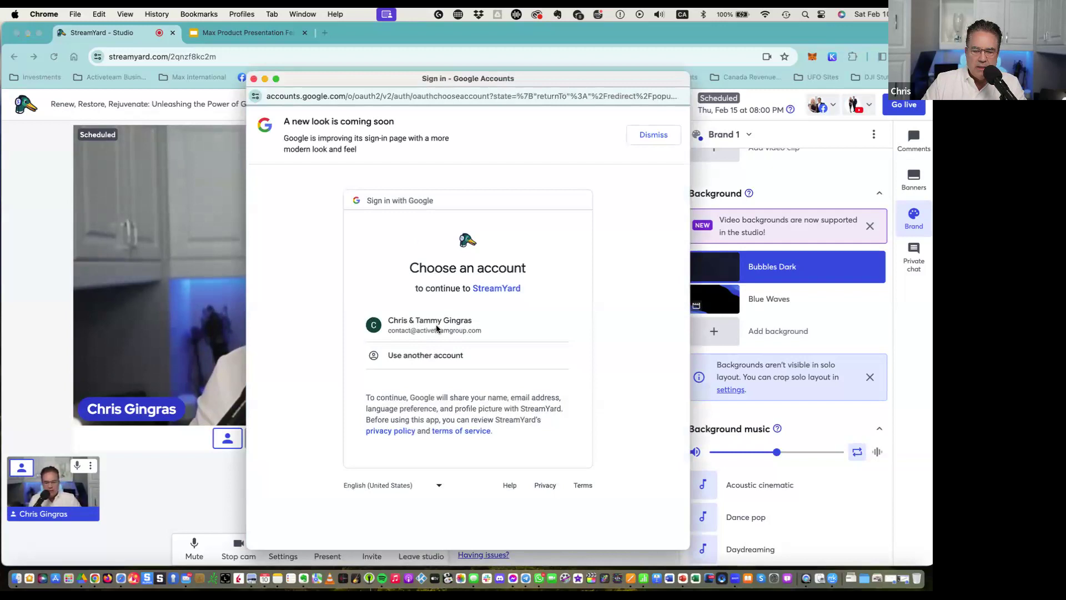
left_click(443, 328)
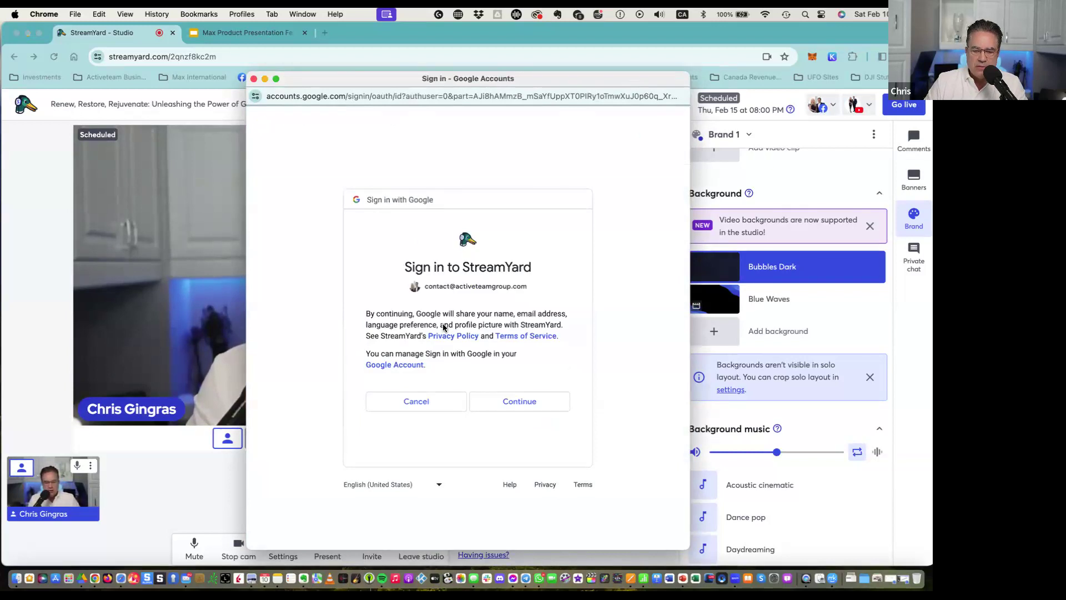
left_click(520, 407)
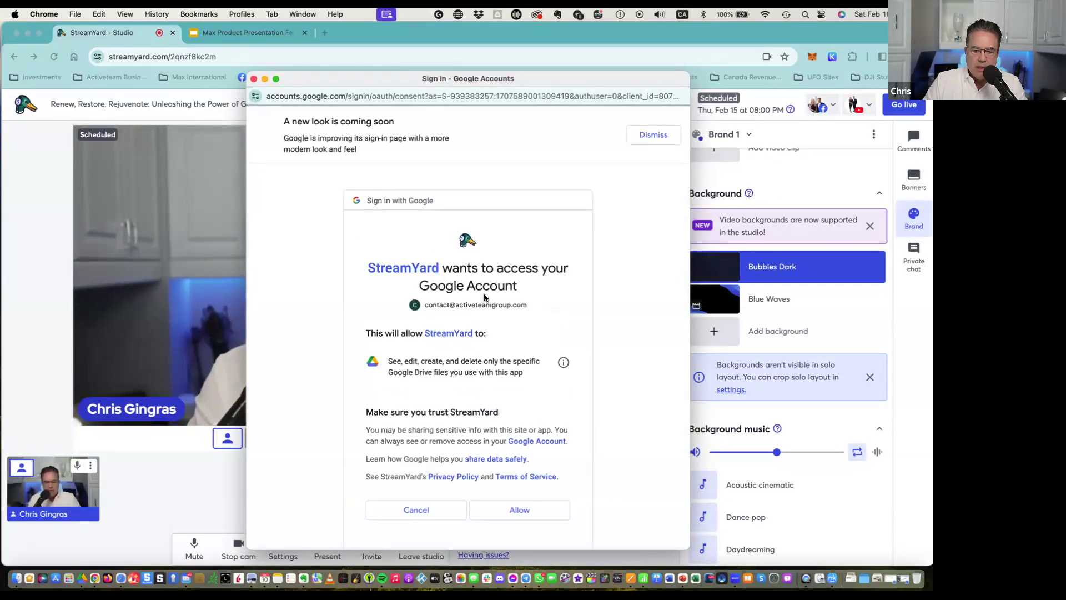
left_click(522, 510)
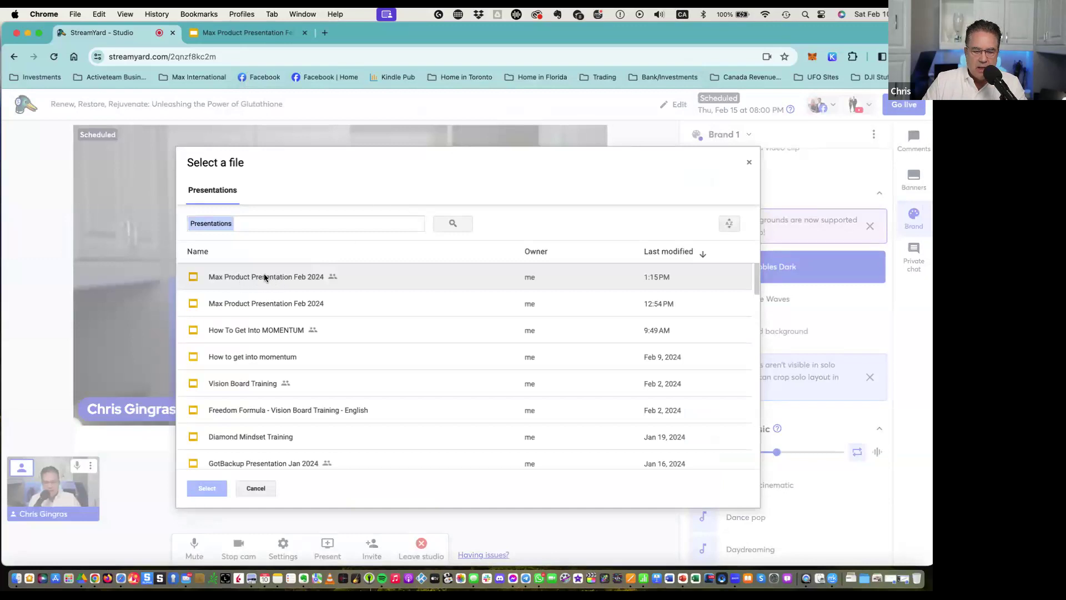
left_click(259, 305)
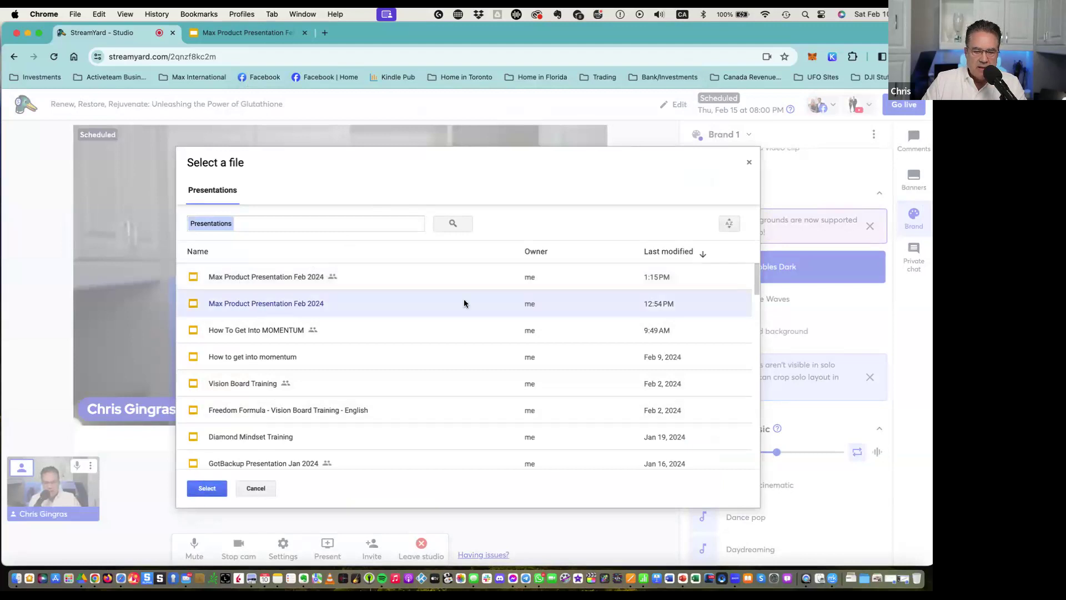
left_click(751, 163)
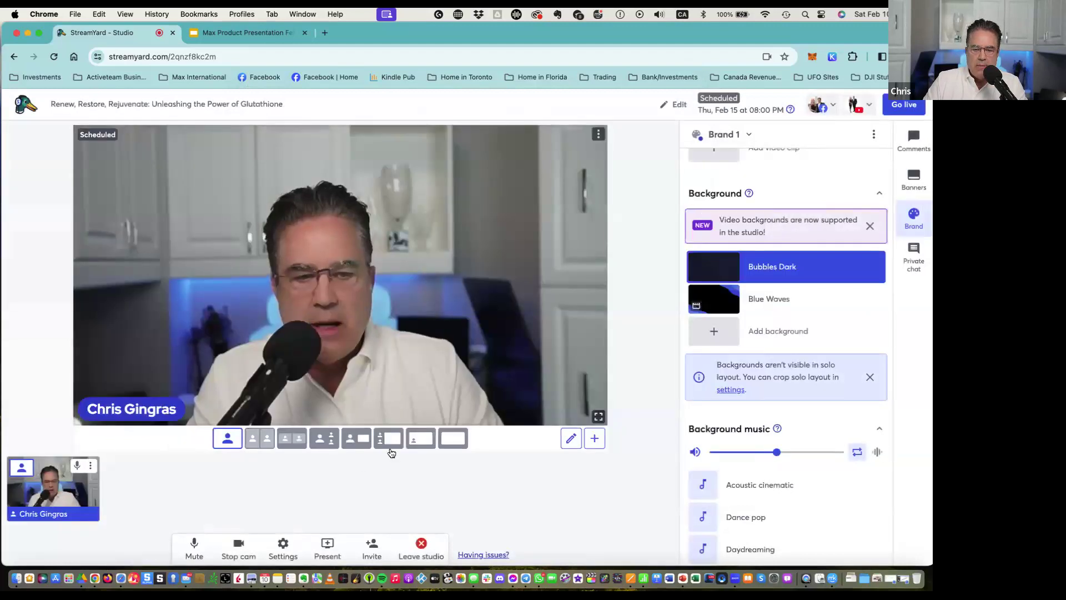
Bring the already uploaded Max Product Presentation slides into the studio and take them off the stage.
left_click(327, 545)
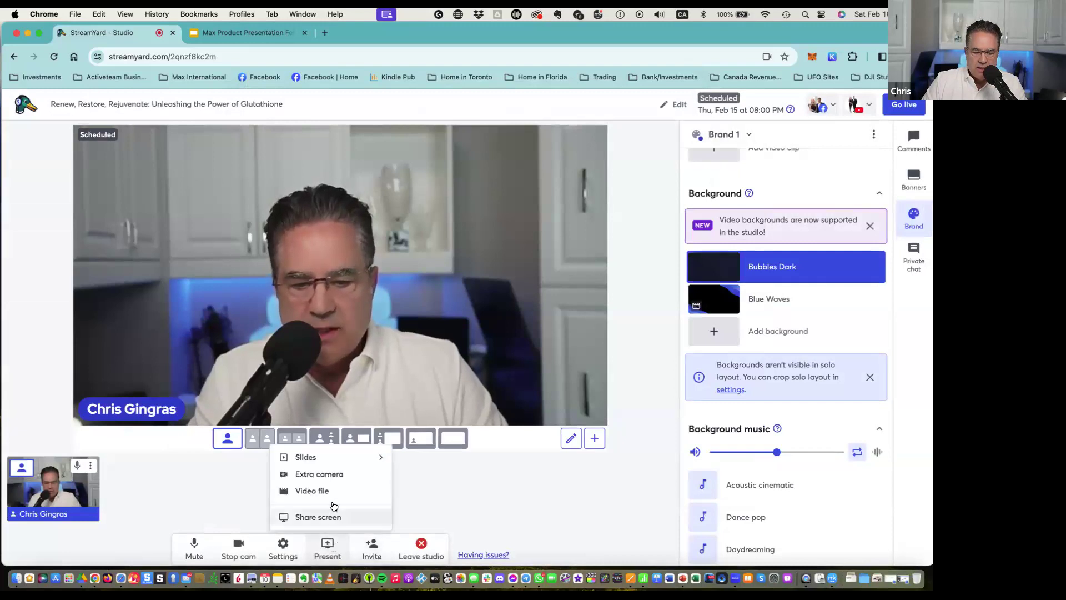
left_click(382, 457)
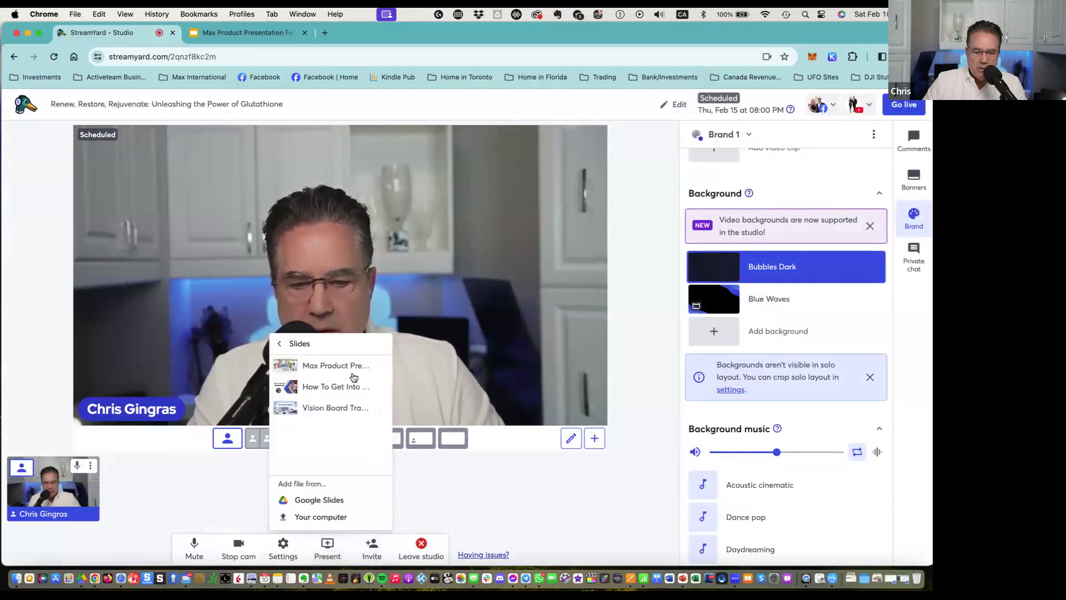
left_click(312, 366)
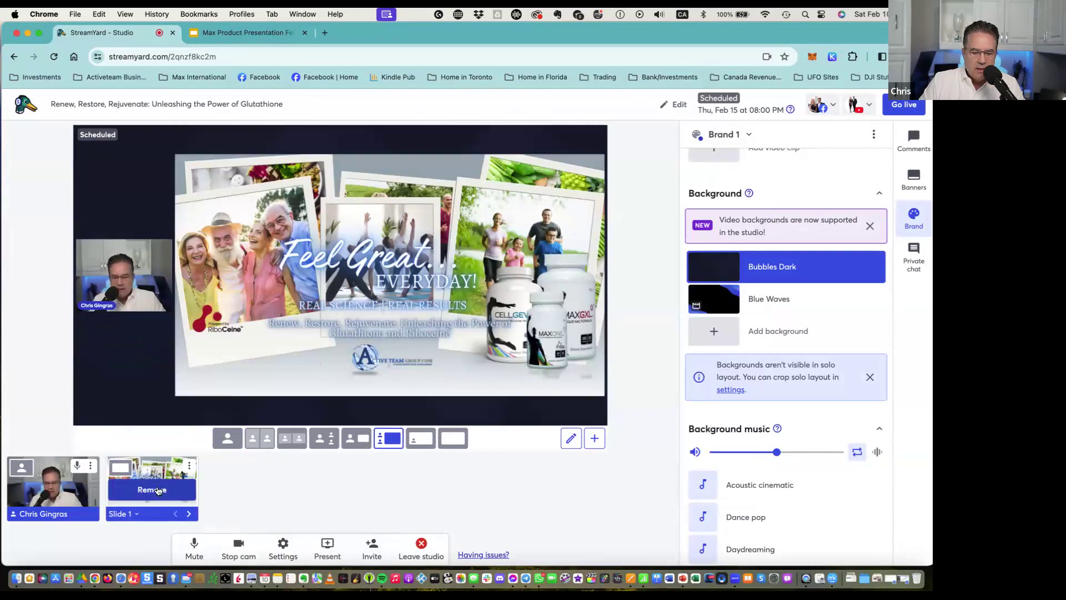
left_click(158, 490)
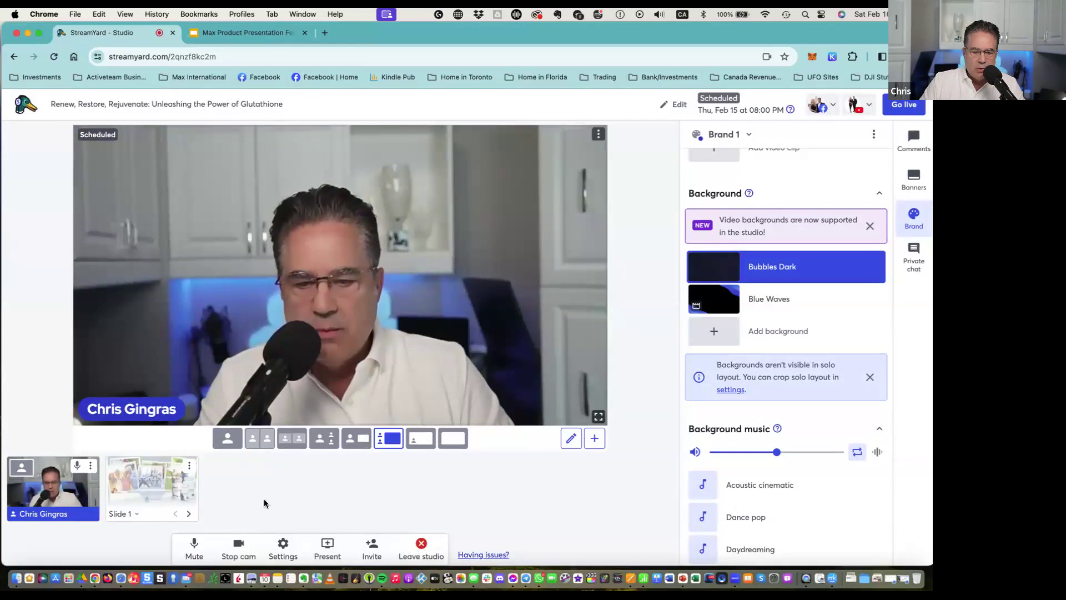
mouse_move(170, 489)
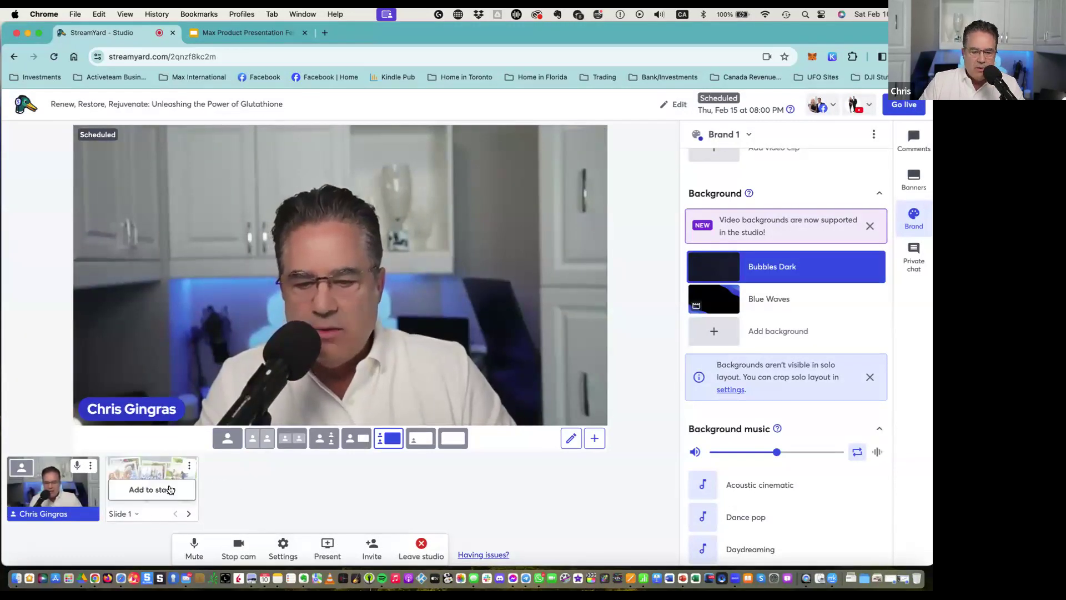
left_click(327, 549)
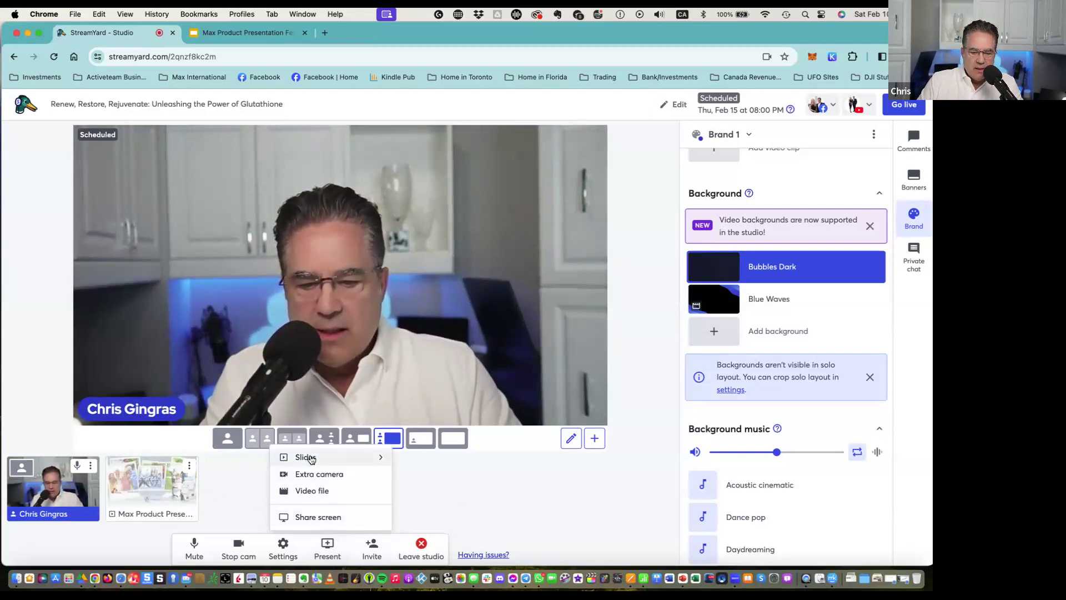
left_click(239, 483)
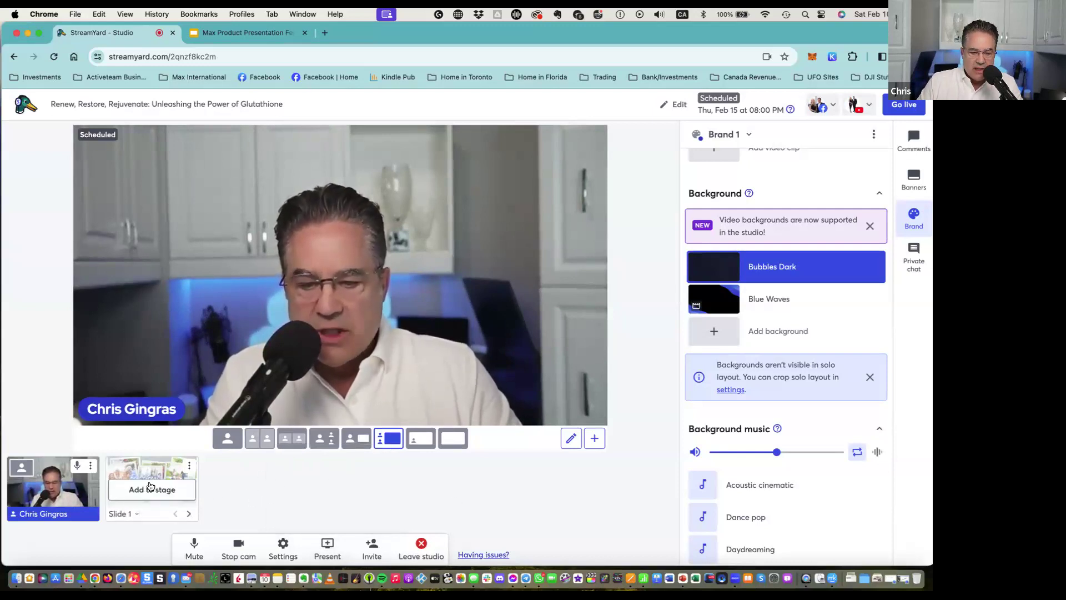
Add the Max Product Presentation slides to the stage and show them full frame in the Cinema layout.
left_click(151, 489)
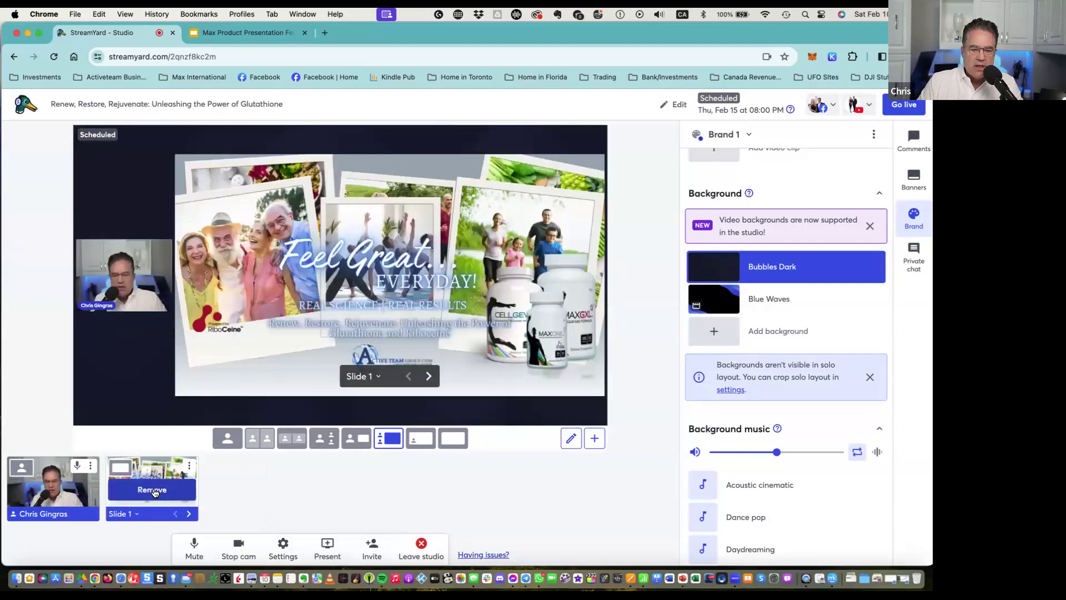
left_click(453, 440)
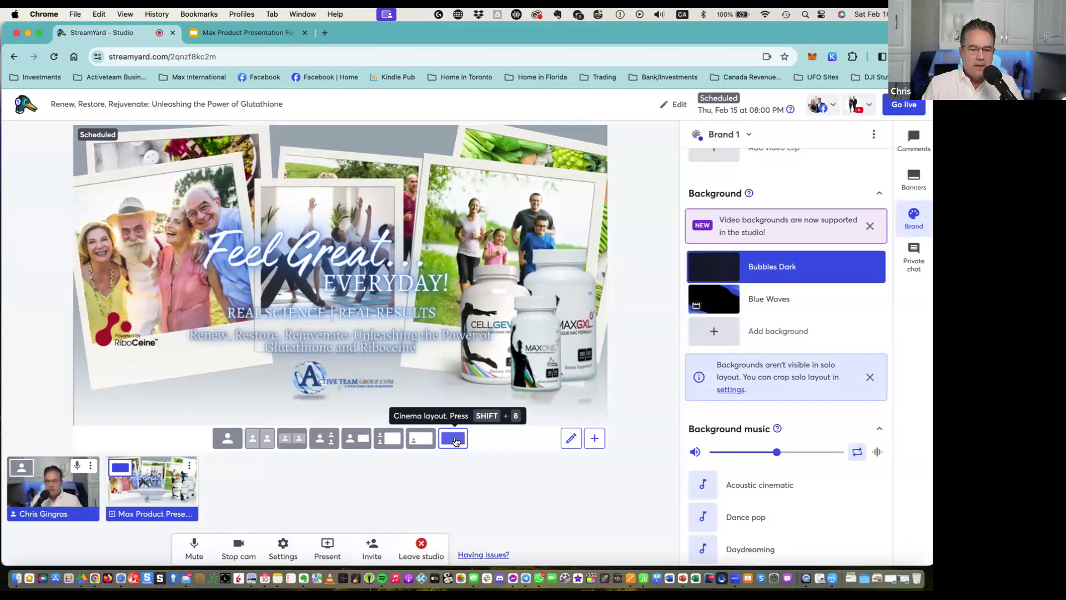
mouse_move(333, 221)
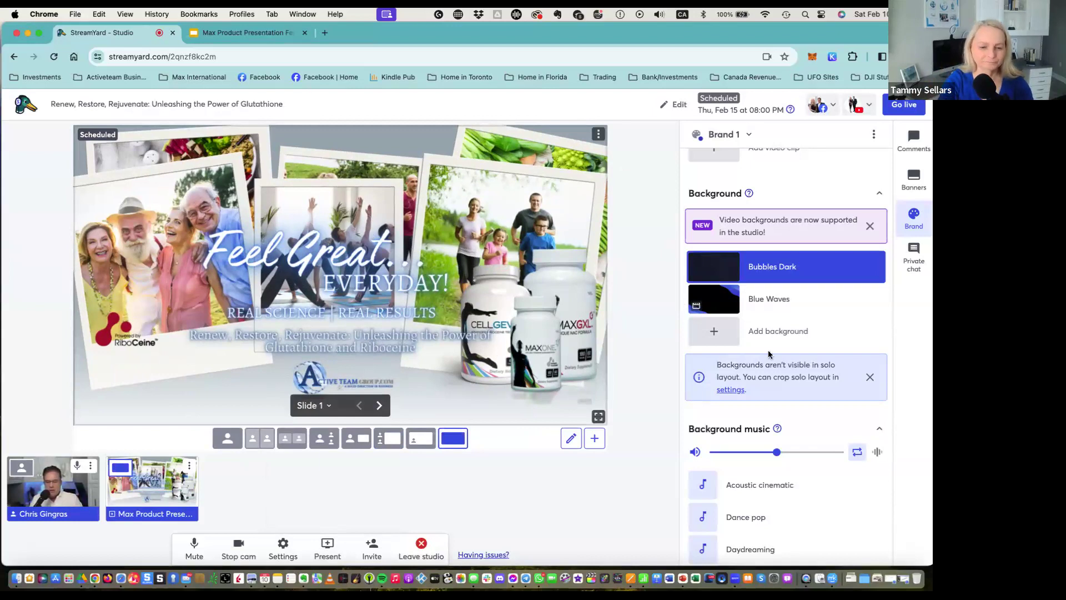
Play the uplifting-and-inspiring-nonloop-2m31s background music track and turn up the computer's volume.
scroll(777, 450, "down", 5)
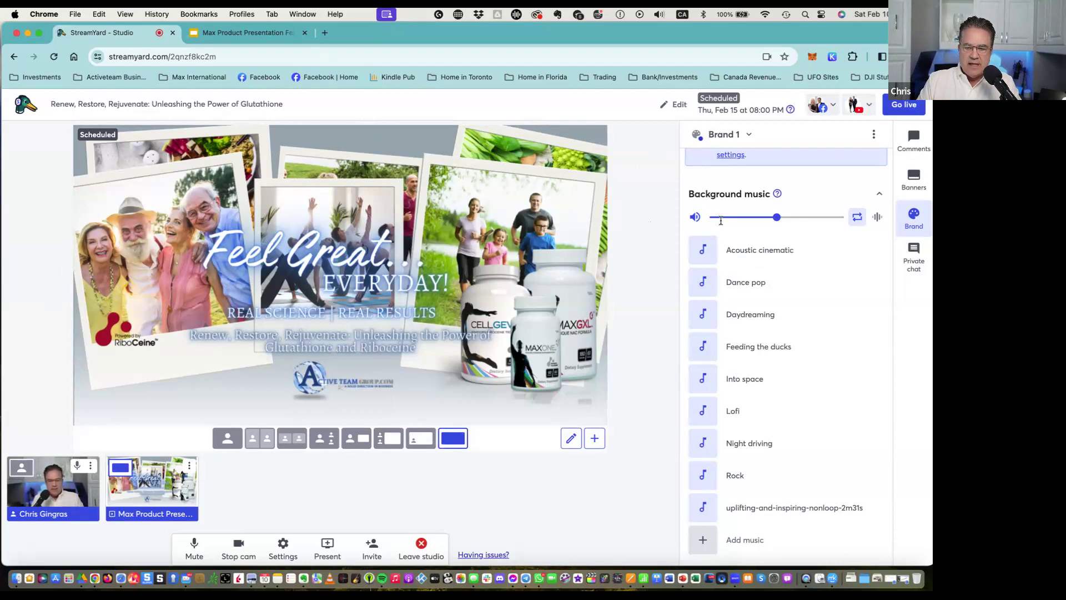
mouse_move(776, 356)
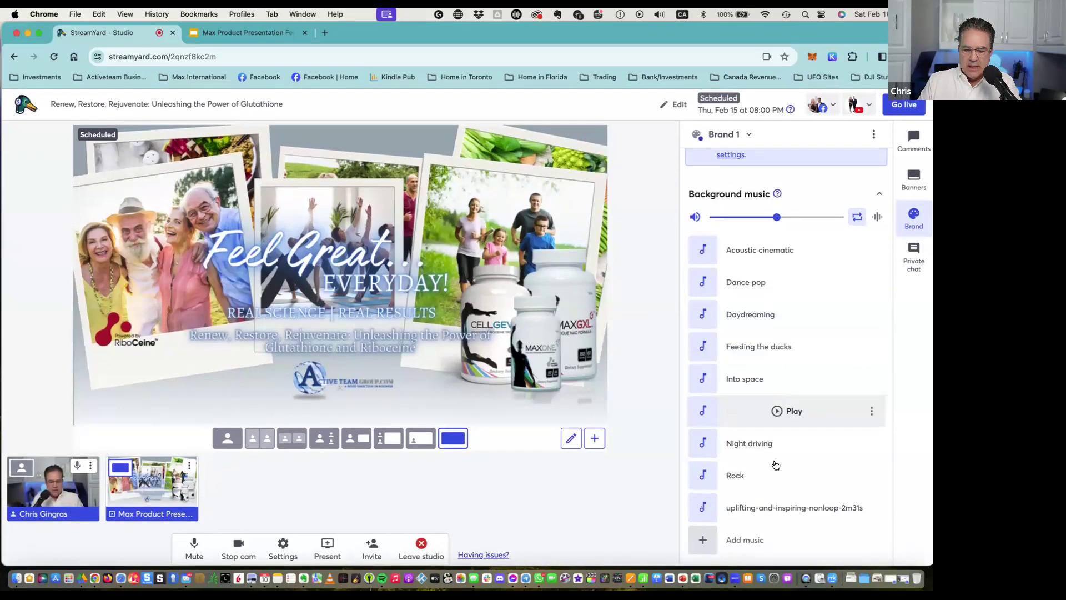
mouse_move(777, 509)
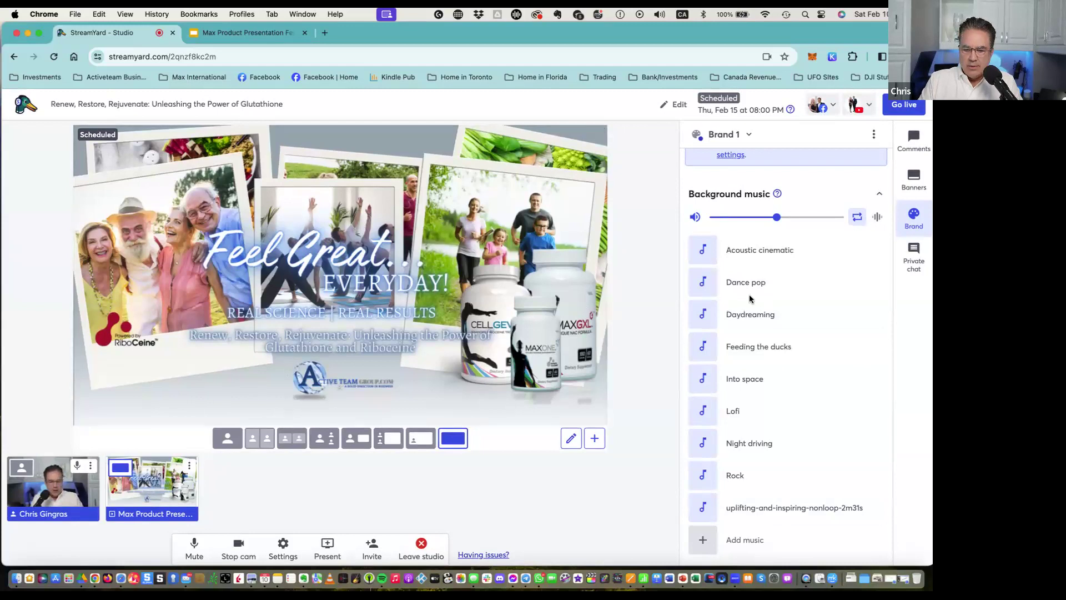
left_click(778, 508)
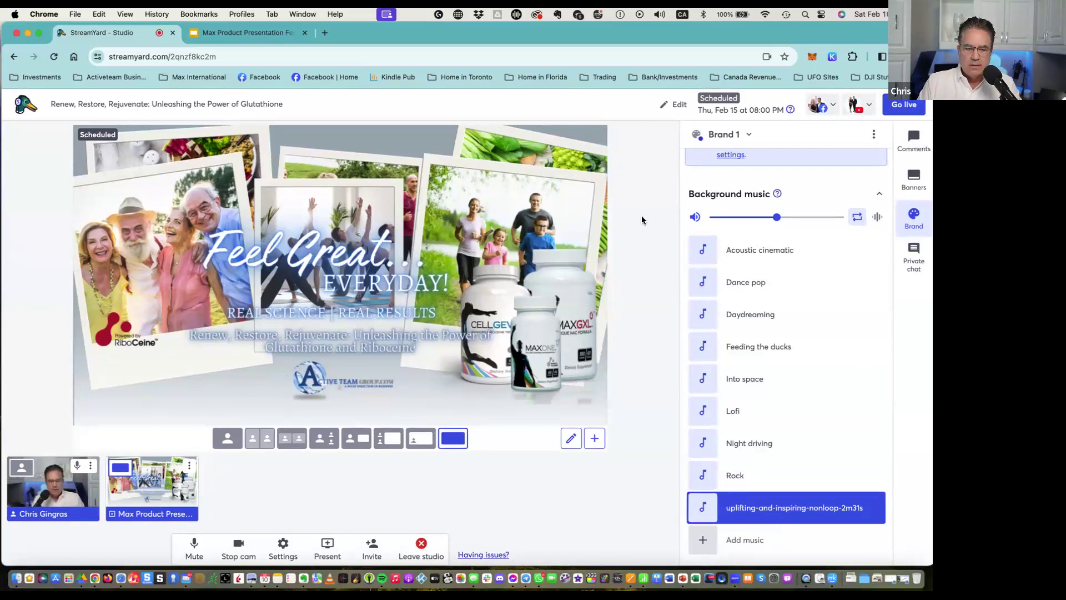
key("XF86AudioRaiseVolume")
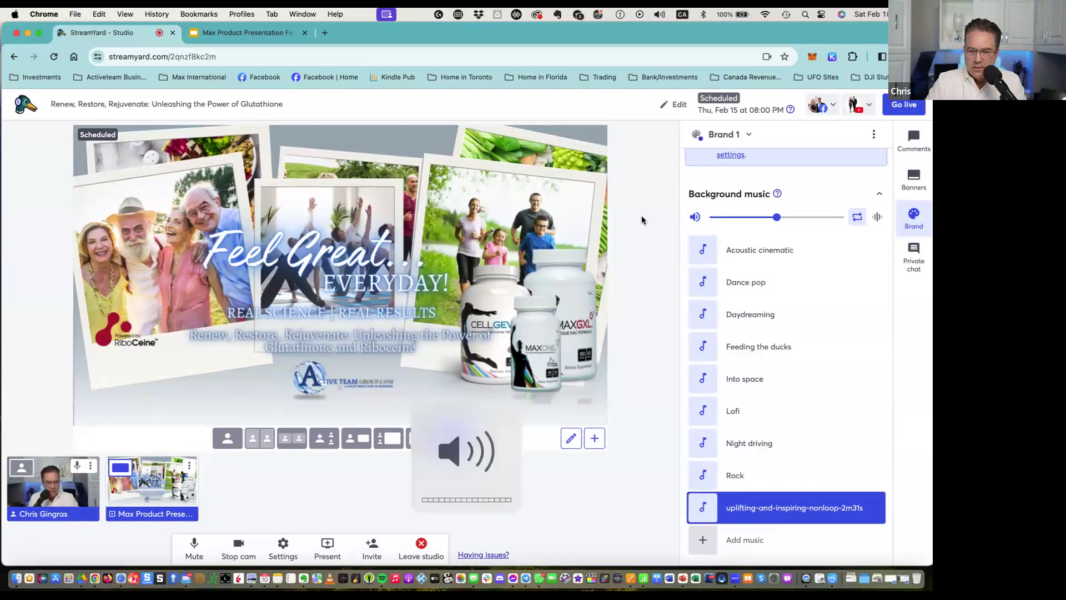
Raise the background music volume slightly and stop the uplifting-and-inspiring-nonloop-2m31s track.
left_click(778, 217)
left_click_drag(779, 218, 788, 218)
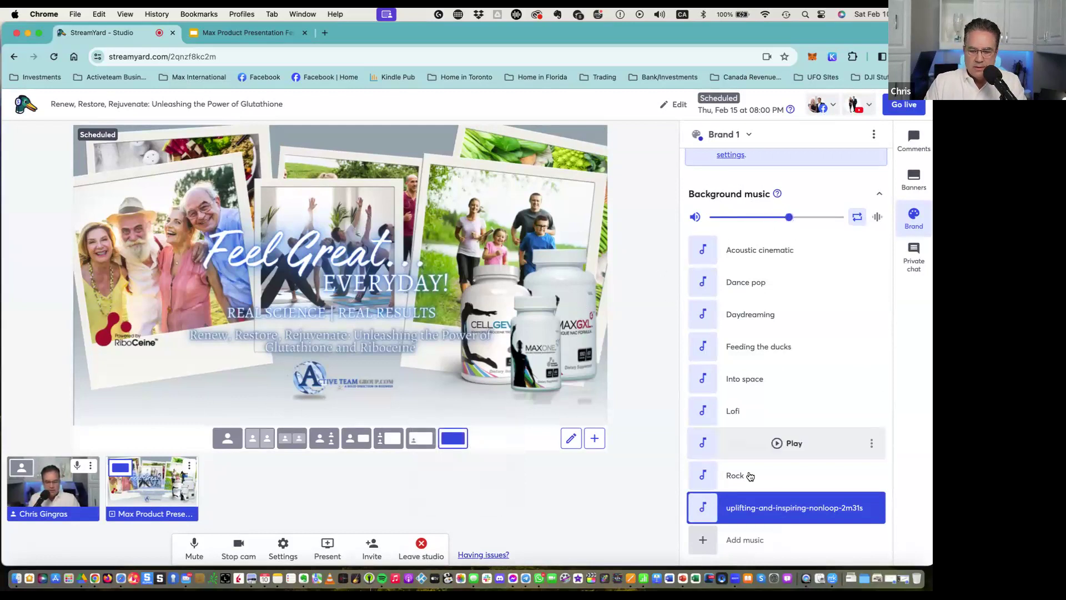
left_click(780, 510)
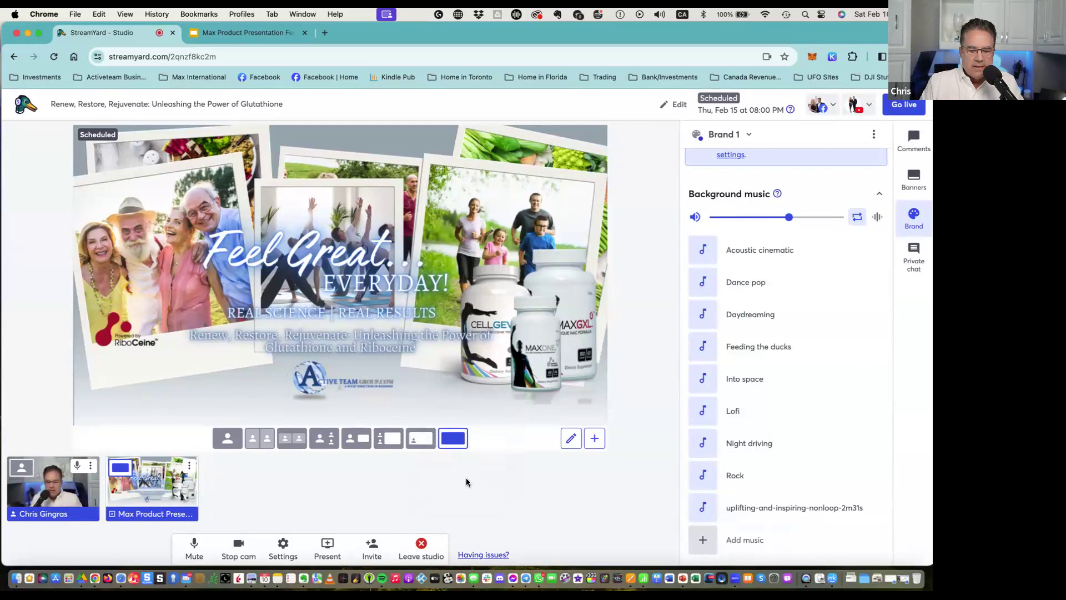
Switch the stage to the layout with a small camera beside a large slide, and advance the presentation to slide 6.
left_click(387, 439)
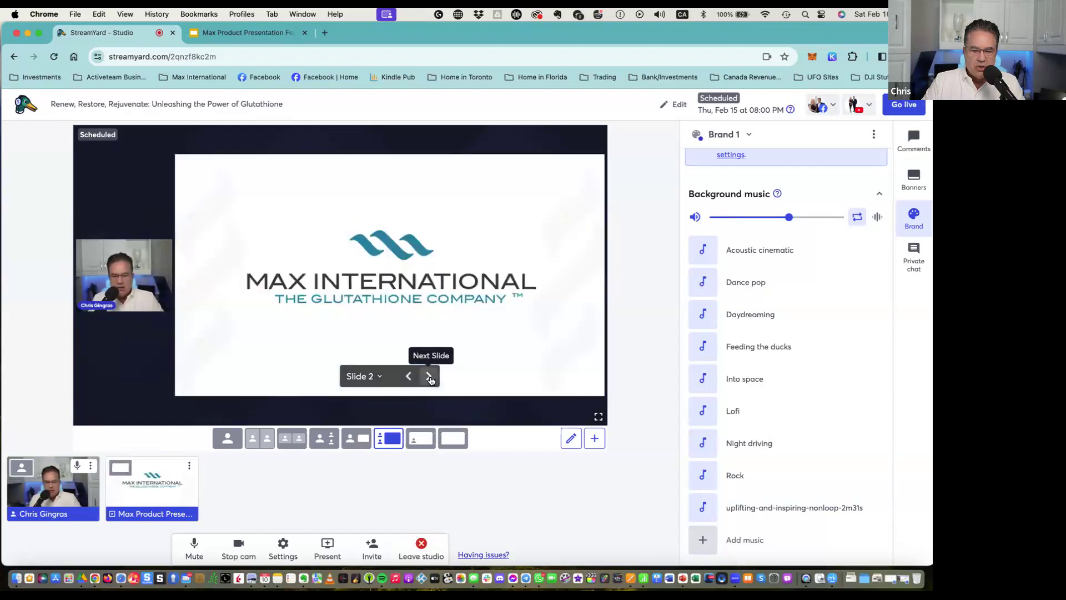
left_click(431, 377)
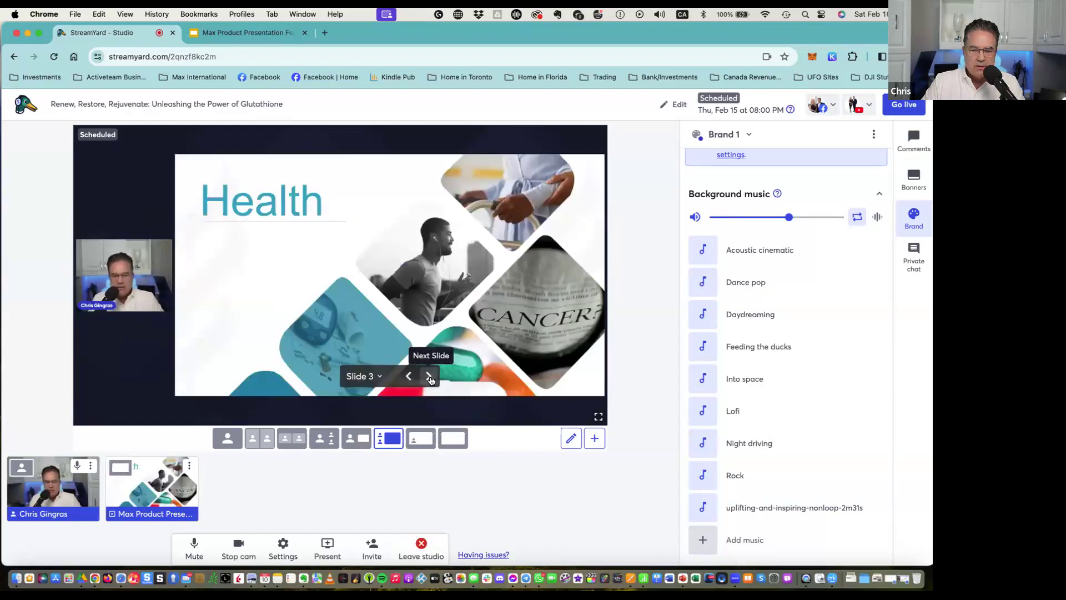
left_click(431, 378)
left_click(429, 377)
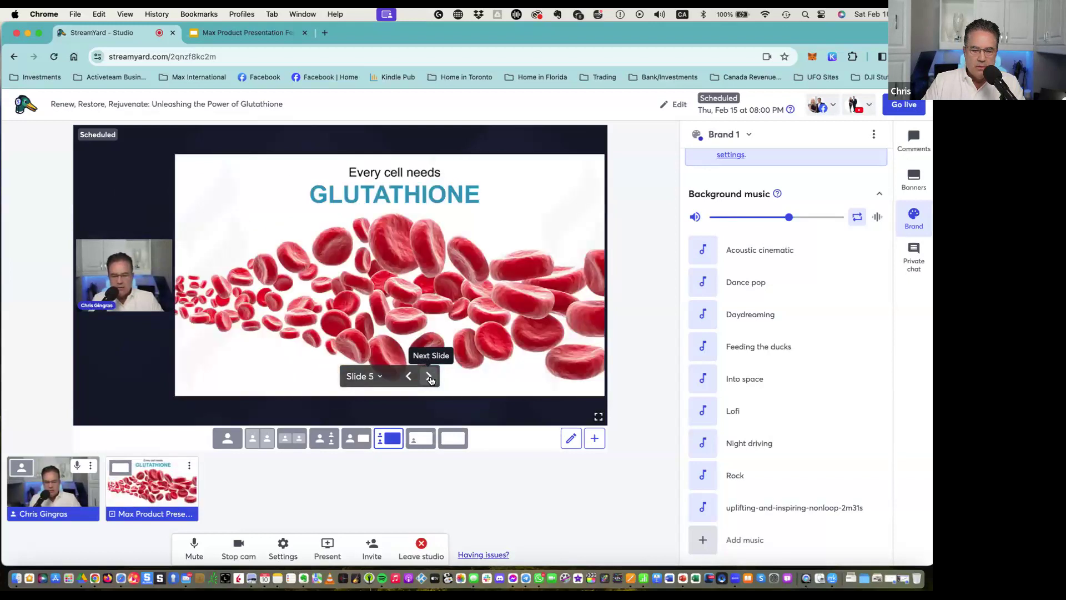
left_click(430, 379)
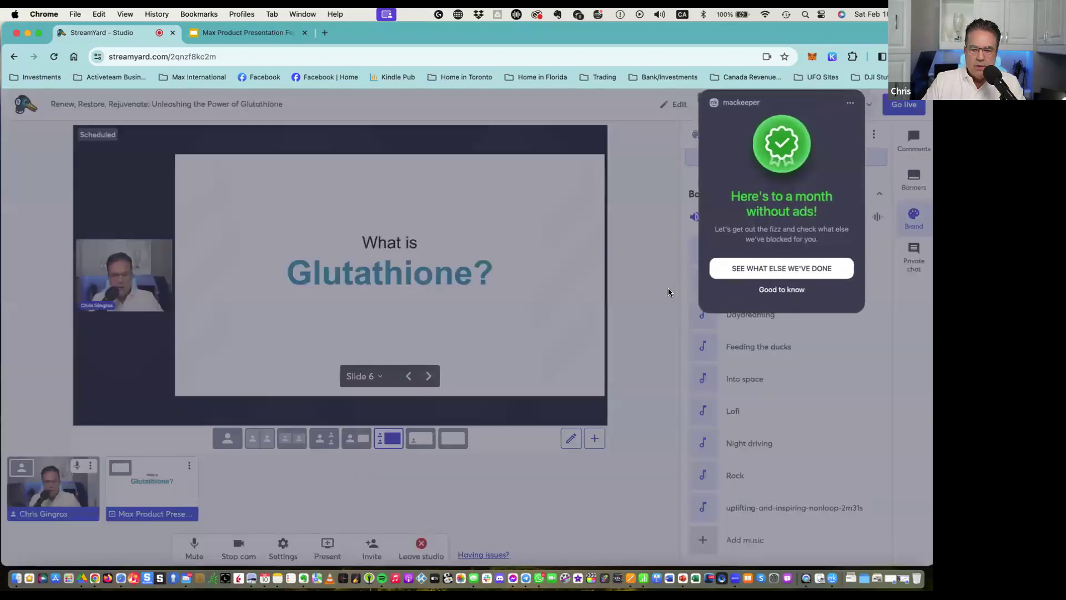
left_click(668, 292)
Jump directly to slide 18 of the presentation on the stage.
left_click(380, 377)
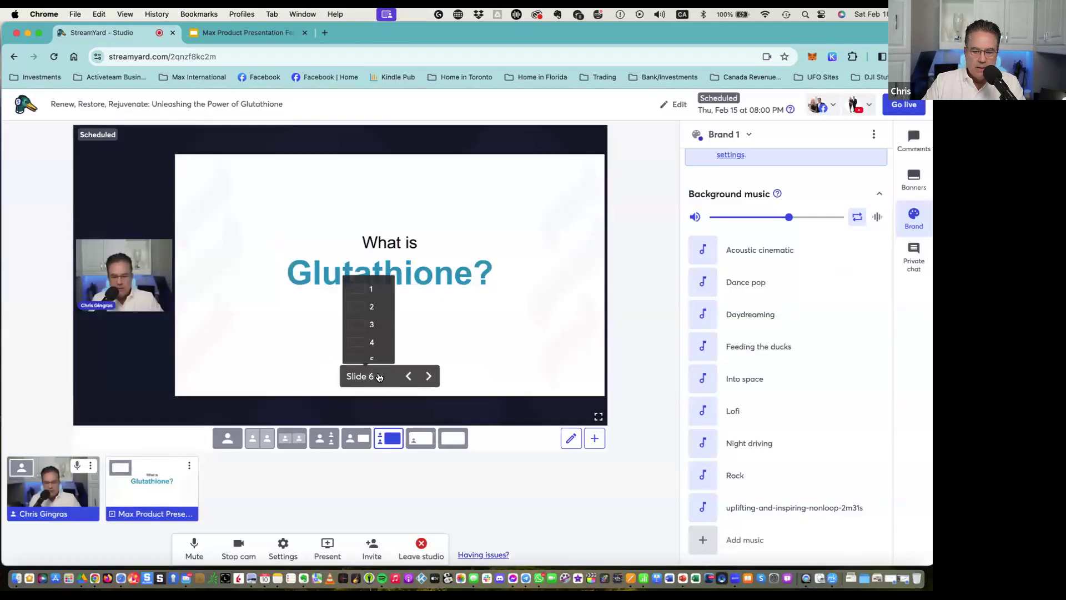
scroll(357, 354, "down", 5)
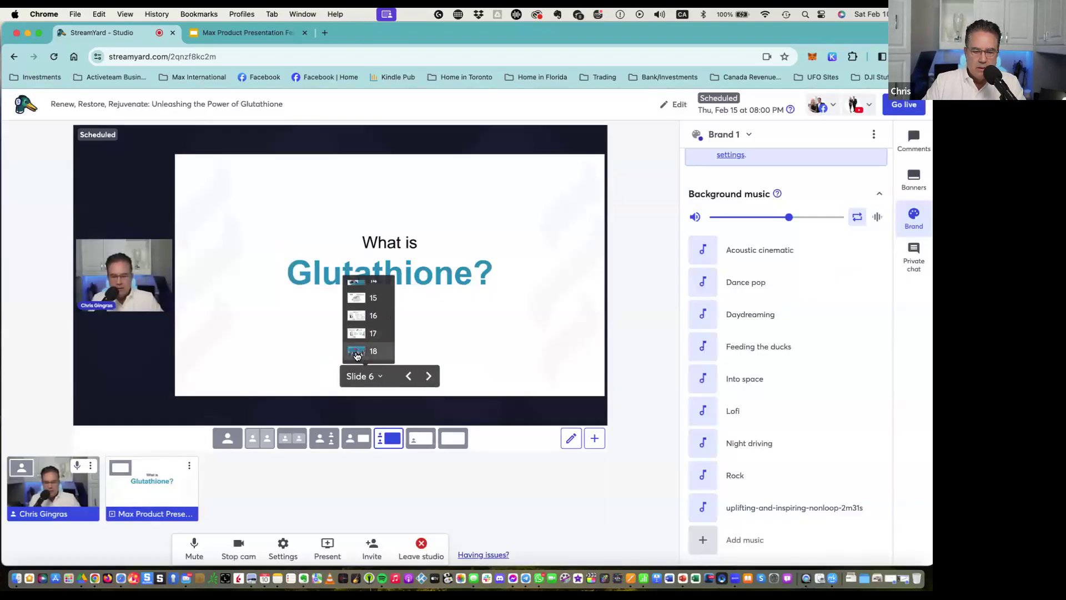
left_click(357, 353)
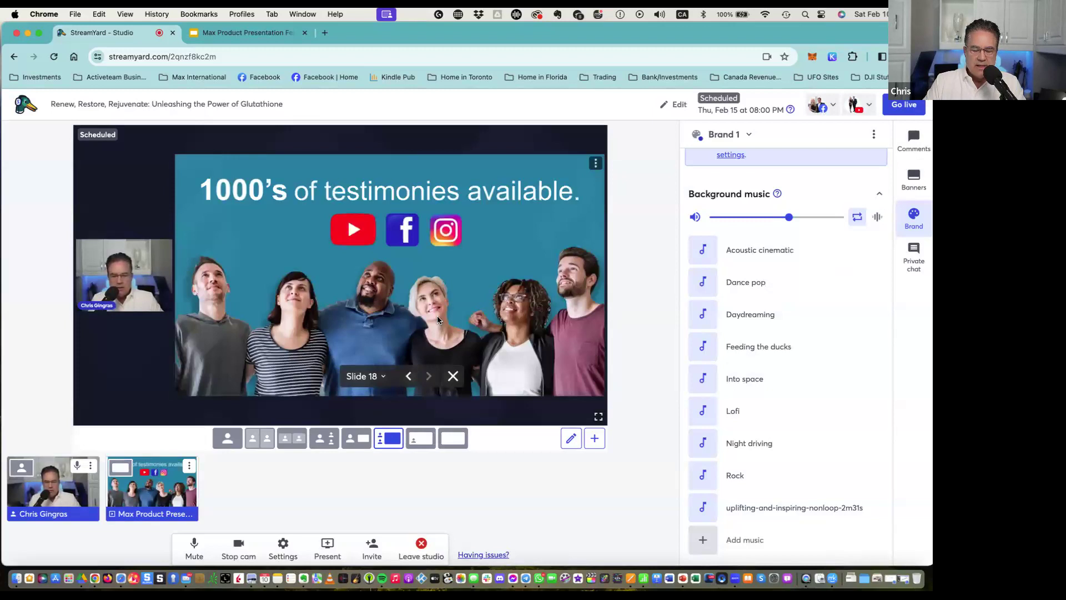
Switch the stage to the equal-size camera layout without the slides, and copy the studio's guest invitation link.
left_click(299, 440)
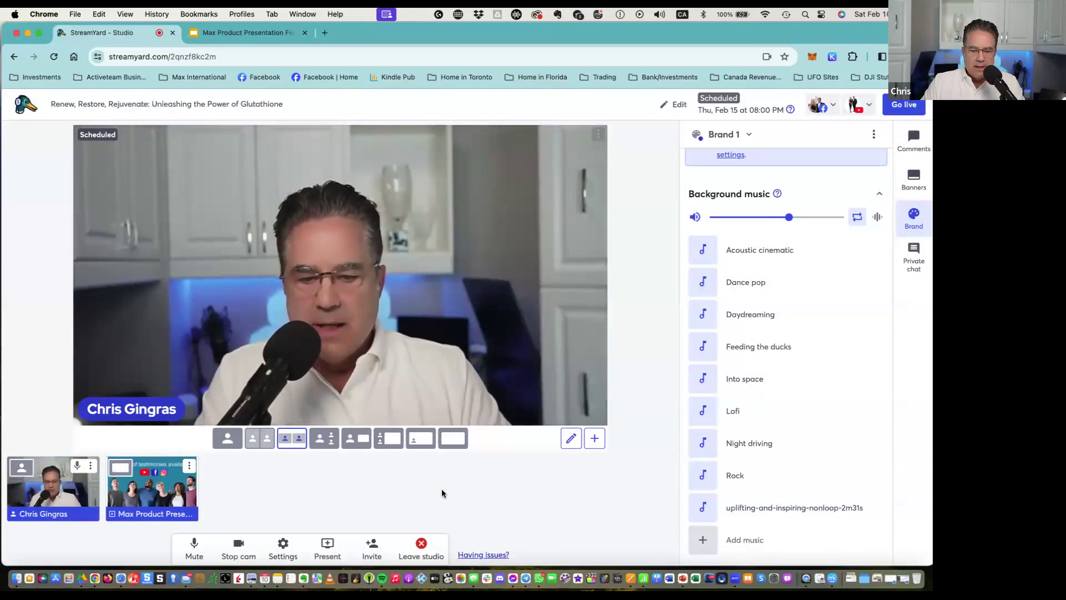
left_click(372, 543)
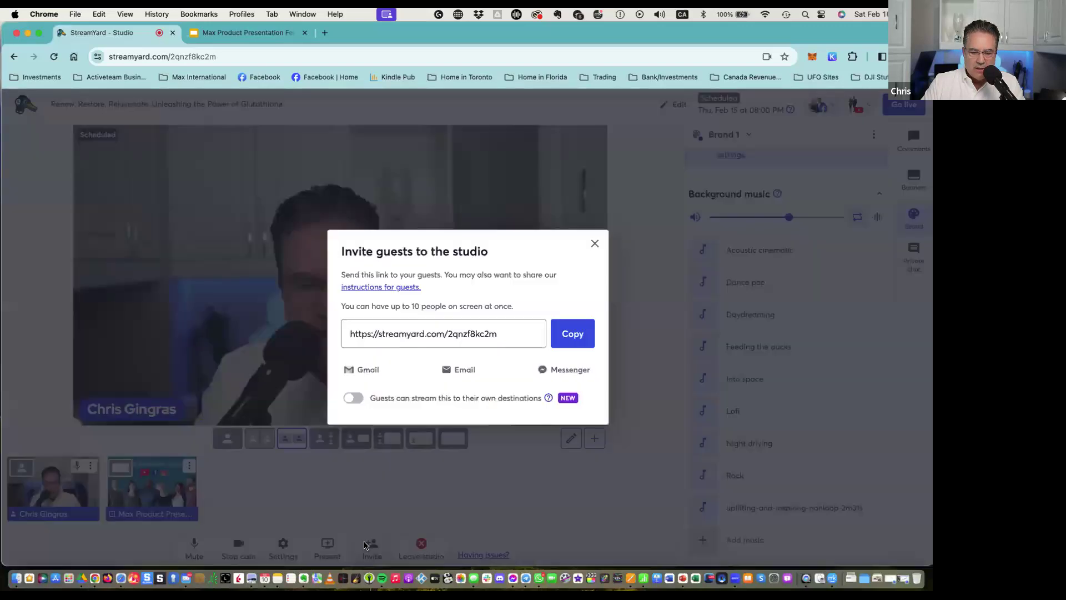
left_click(577, 335)
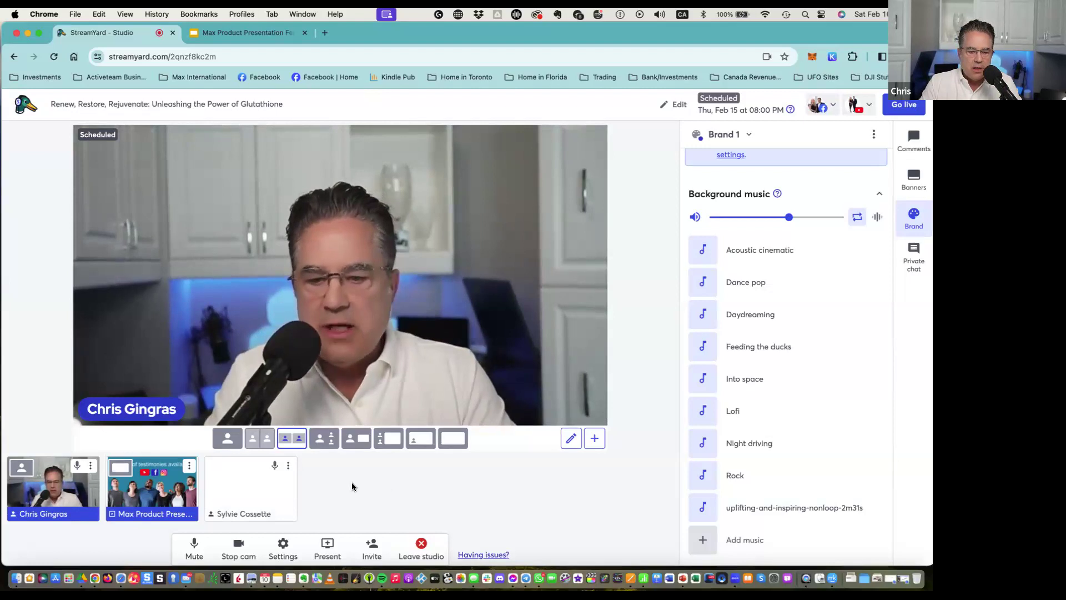
Bring the three waiting guests onto the stage one after another, dismissing the MacKeeper pop-up along the way.
mouse_move(286, 478)
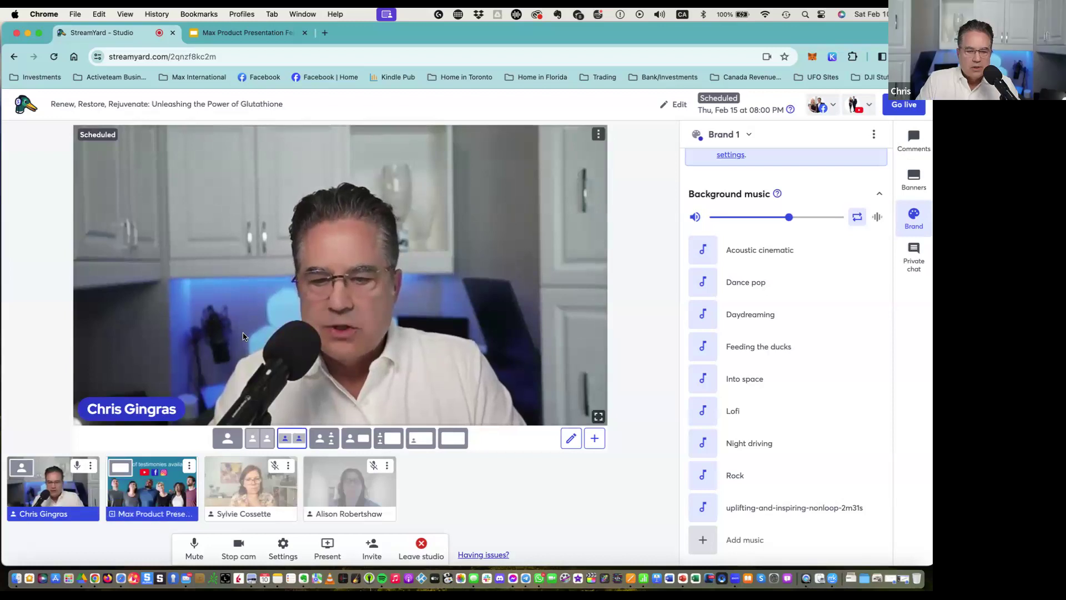
mouse_move(243, 492)
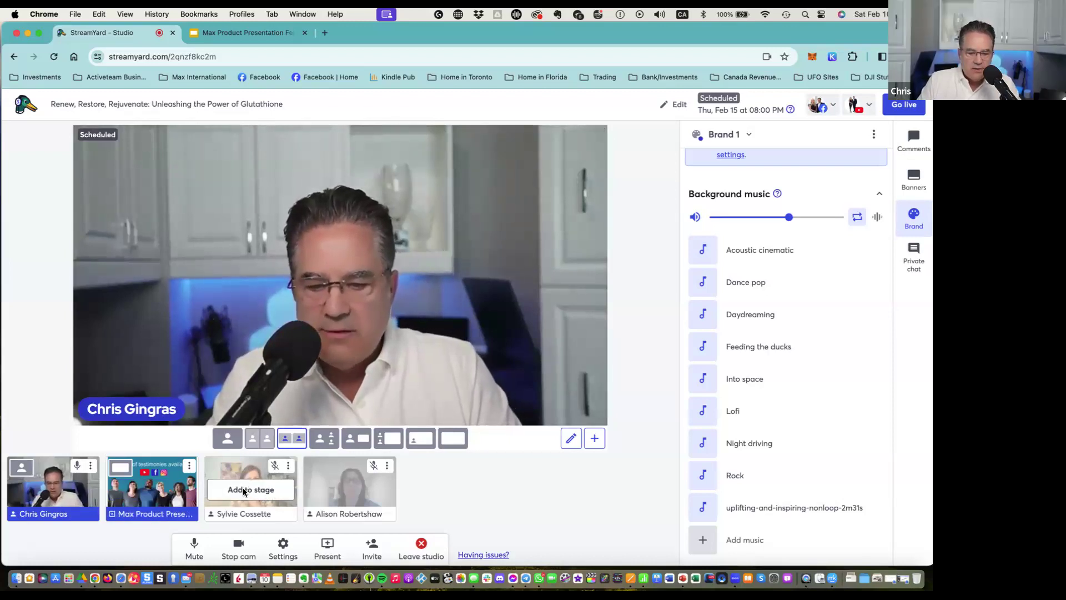
left_click(244, 489)
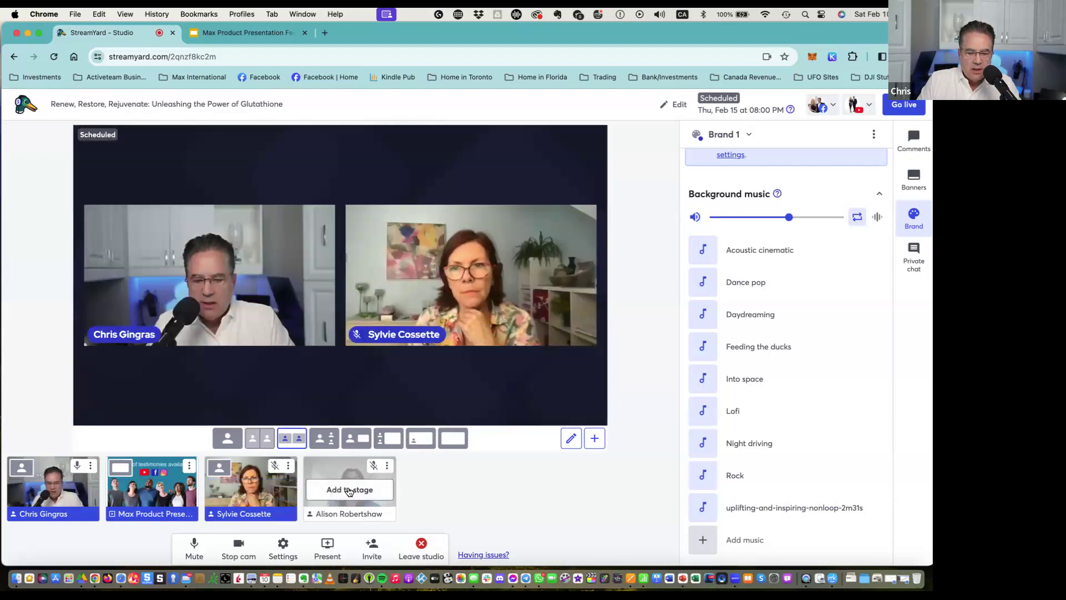
left_click(349, 490)
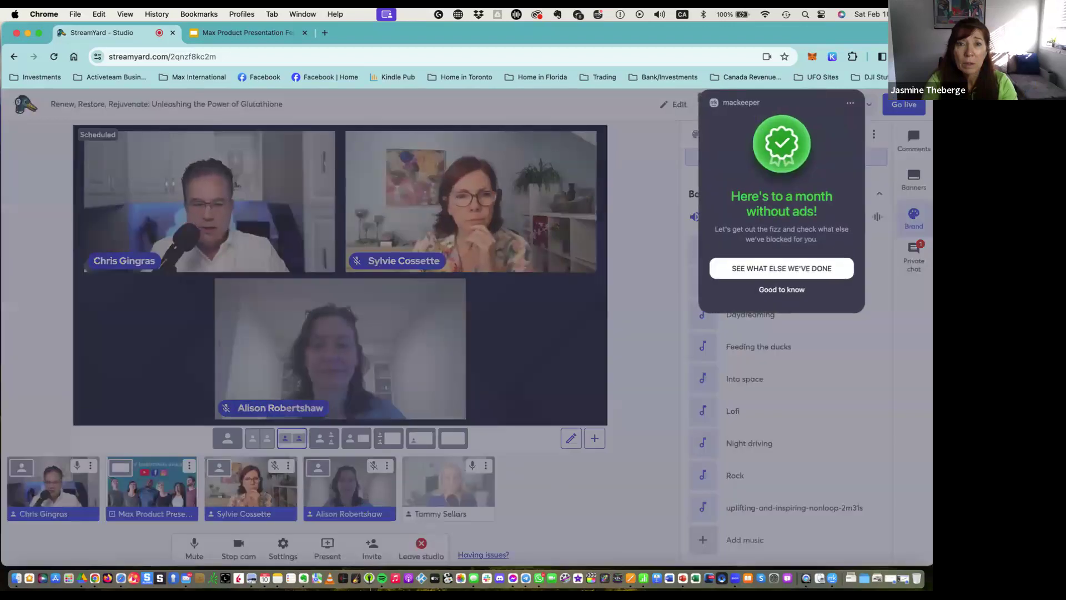
left_click(555, 501)
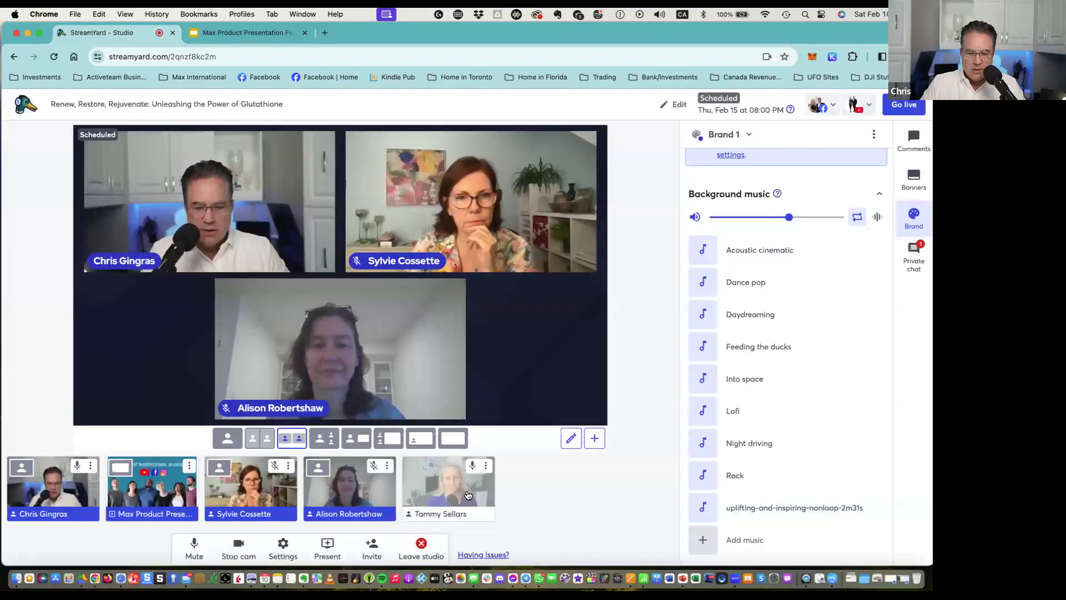
left_click(450, 490)
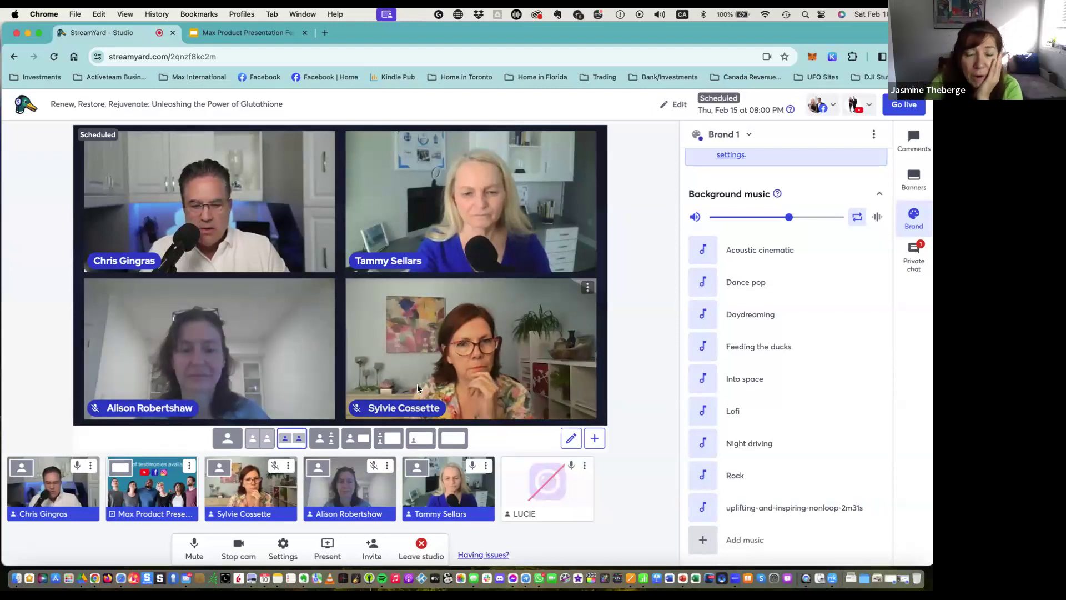
Mute the host's microphone and the microphone of the guest added last to the stage.
left_click(80, 465)
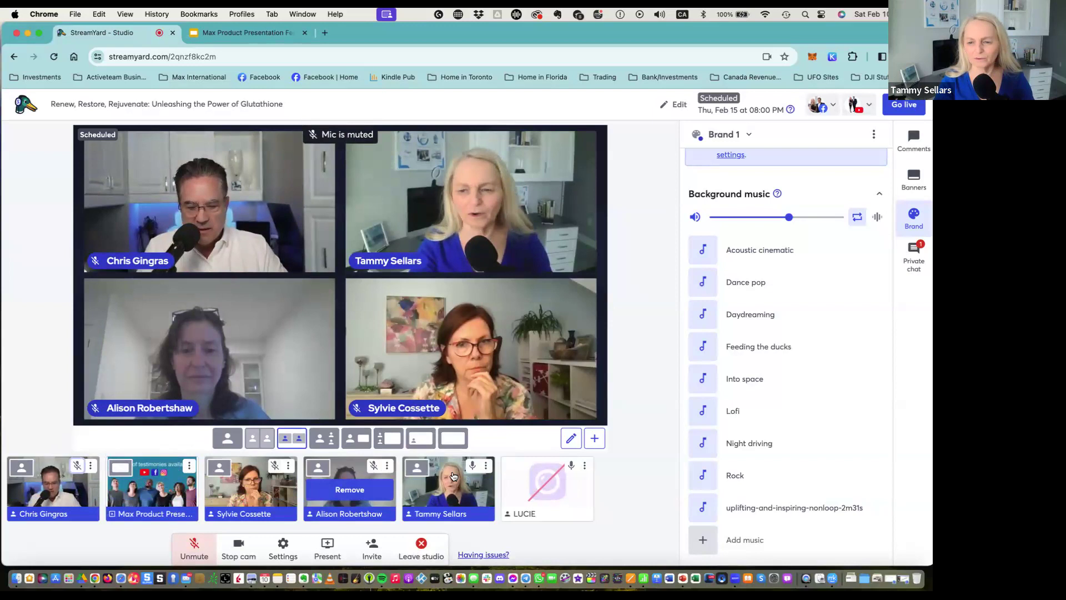
left_click(473, 467)
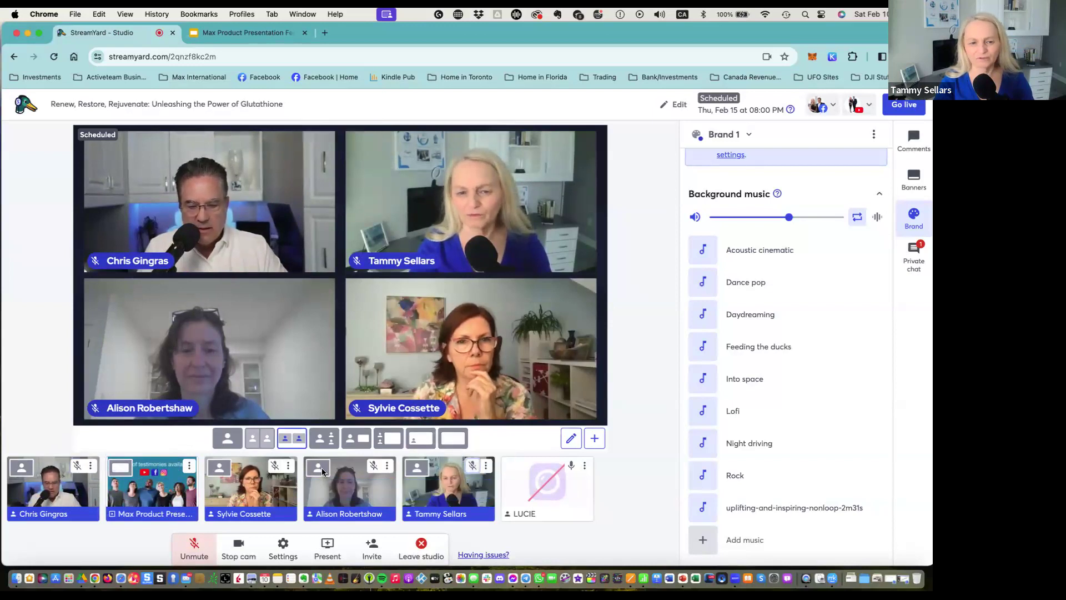
Add the guest whose camera is off to the stage, and take that guest off again.
mouse_move(541, 489)
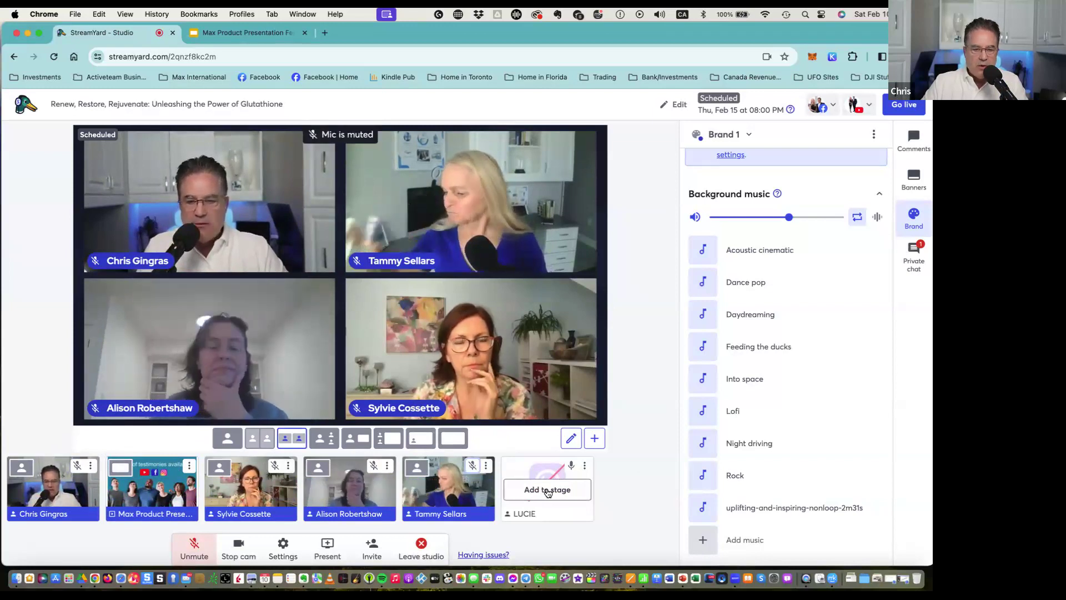
left_click(547, 490)
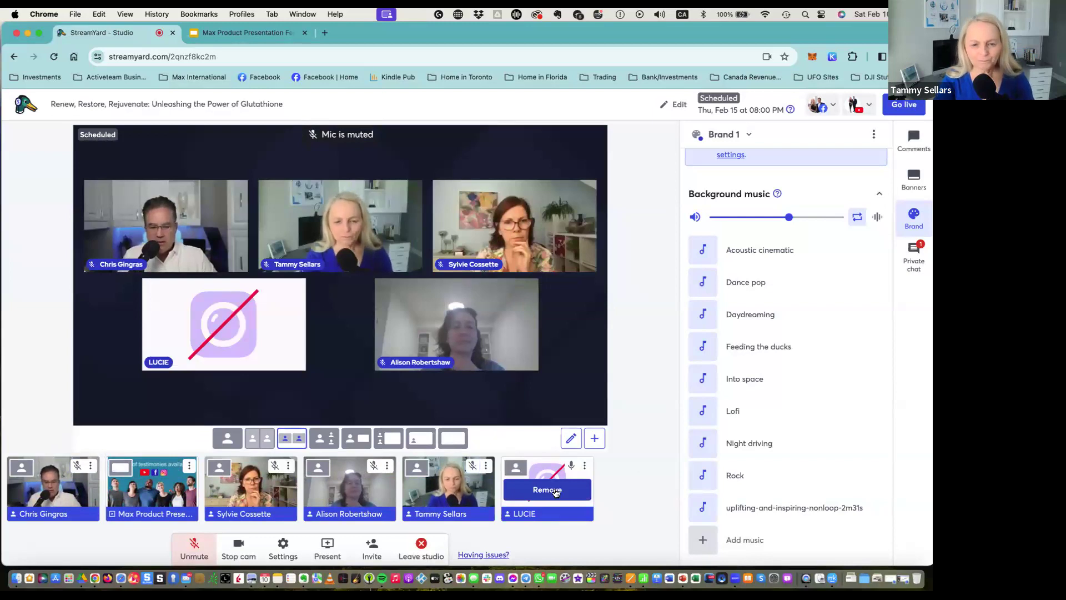
left_click(555, 492)
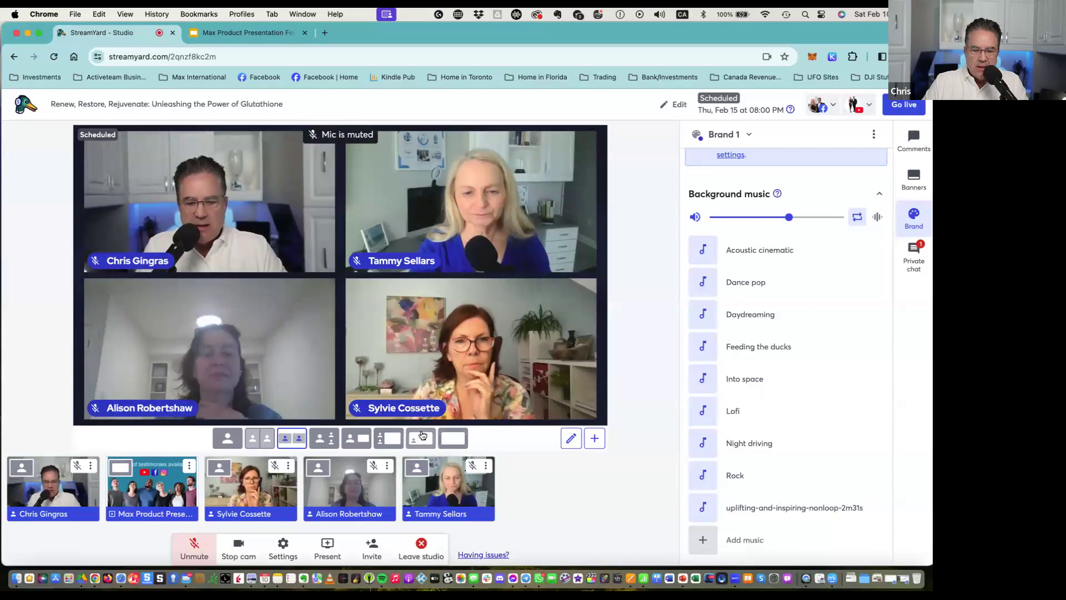
Switch the stage to the layout with a column of cameras beside the slide, and take all three guests off the stage.
left_click(388, 440)
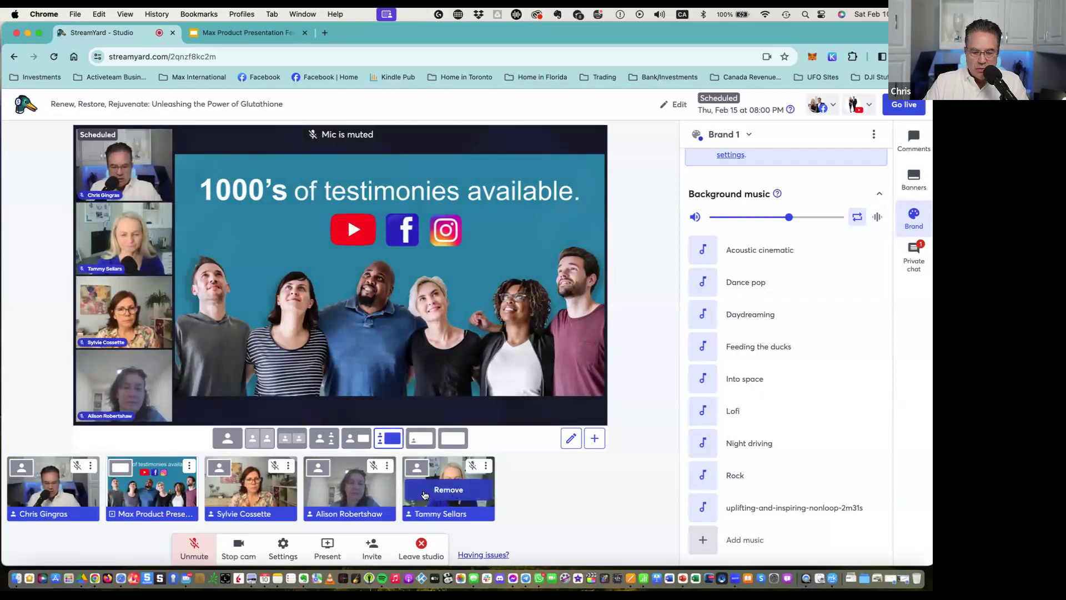
left_click(424, 495)
left_click(350, 491)
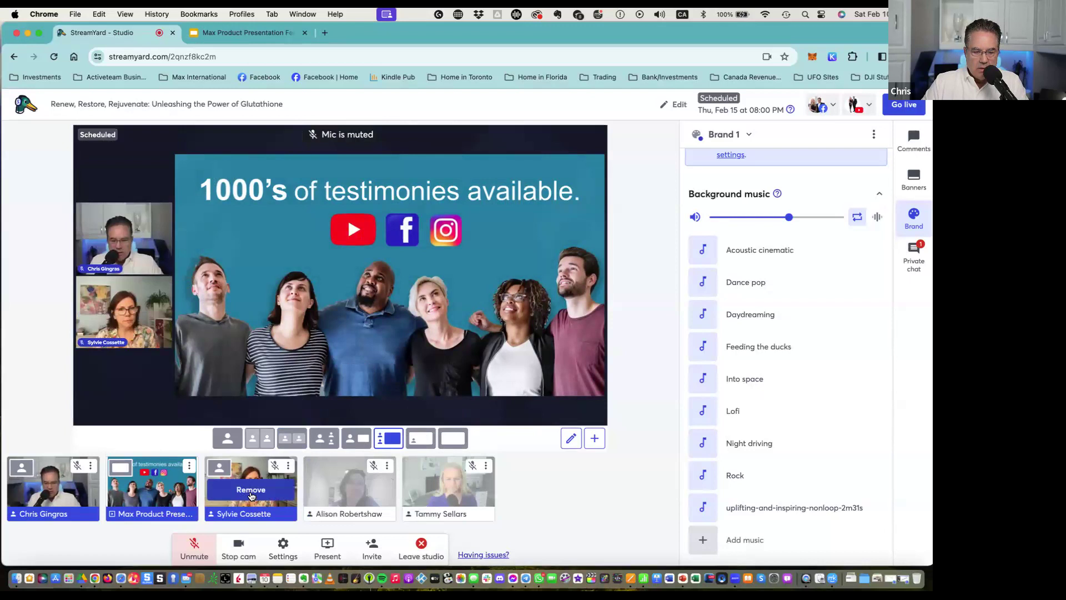
left_click(251, 492)
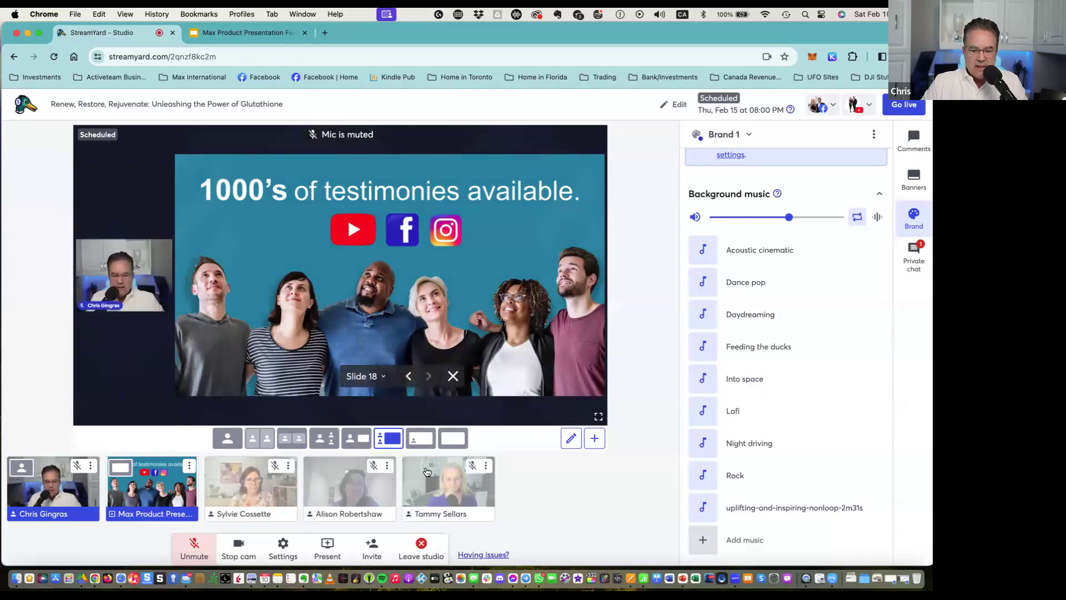
Bring the last guest in the row back onto the stage, and step the presentation to slide 17 and back to slide 18.
left_click(451, 488)
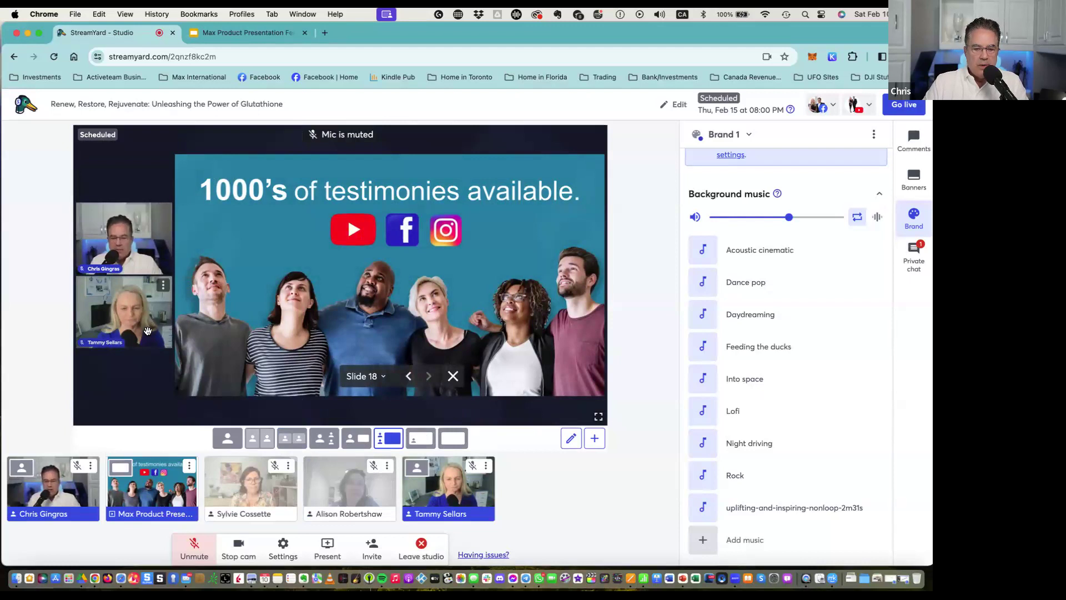
left_click(409, 377)
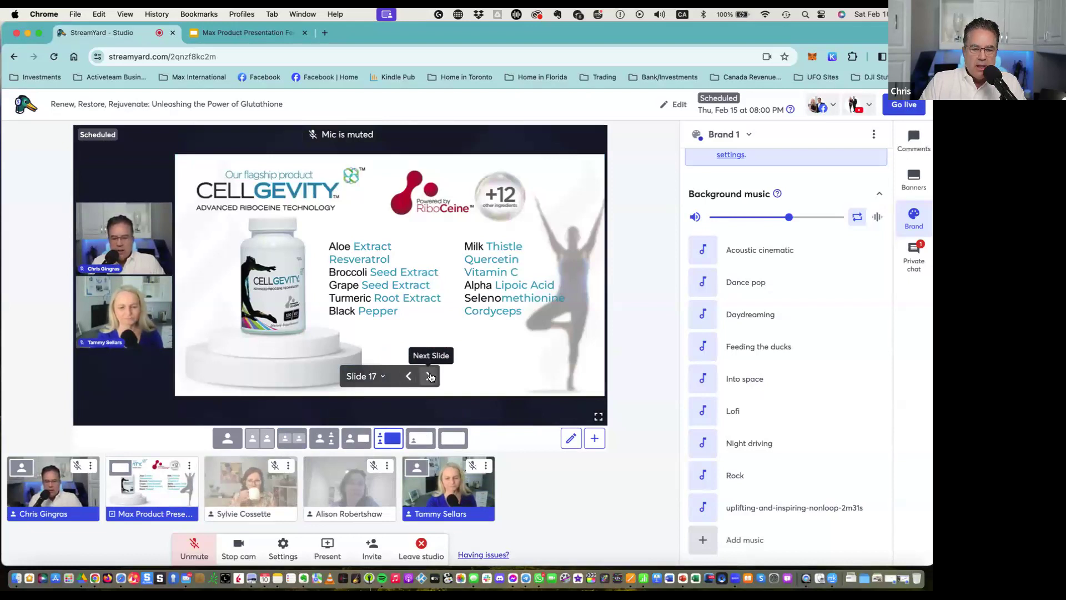
left_click(430, 377)
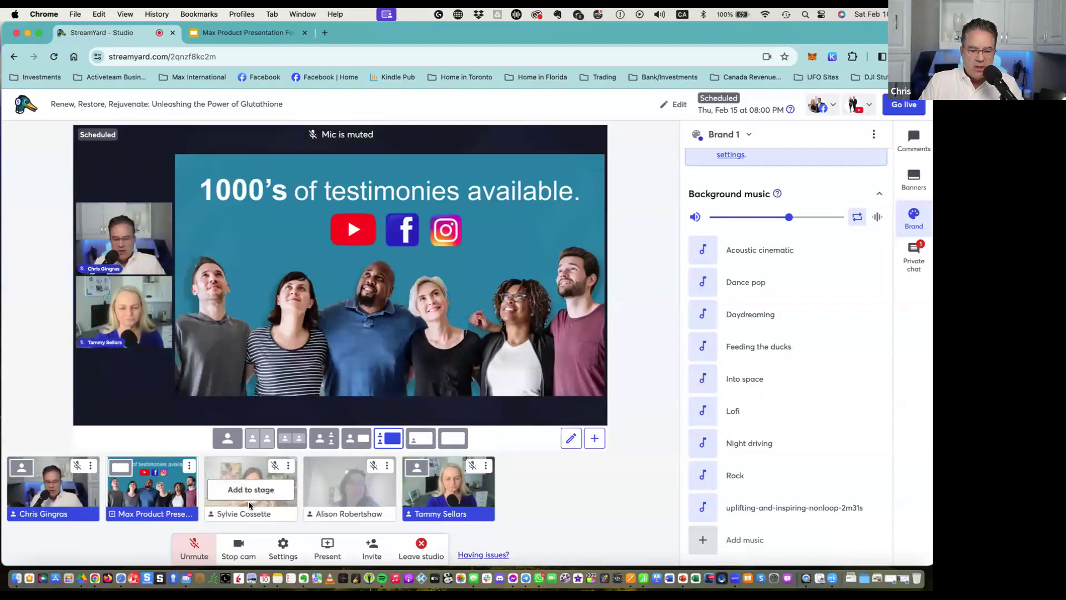
Add the other two guests beside the slide, and take the second of them off the stage again.
left_click(250, 491)
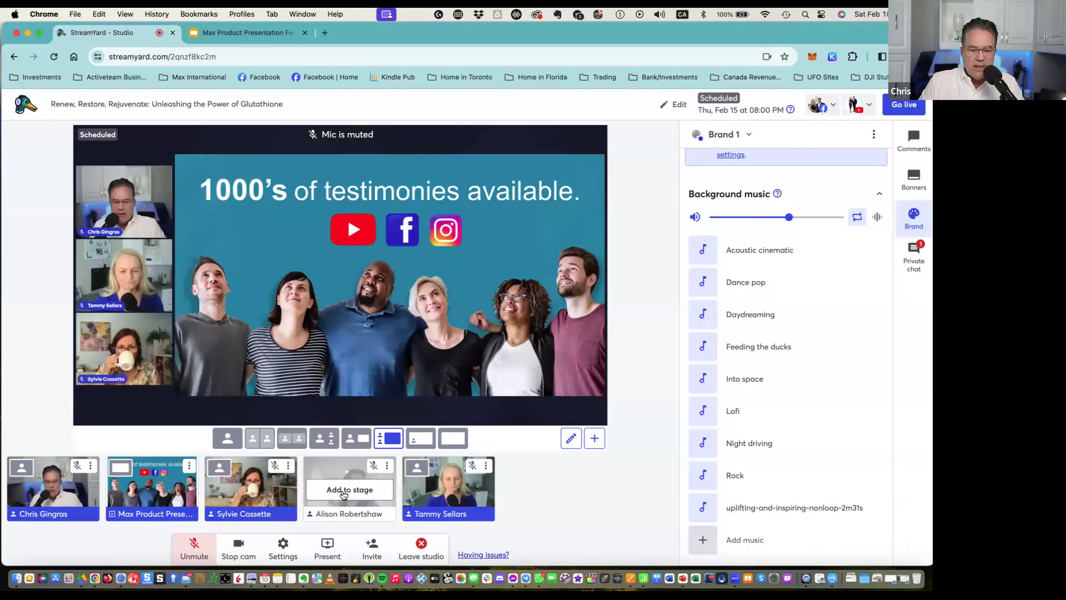
left_click(341, 492)
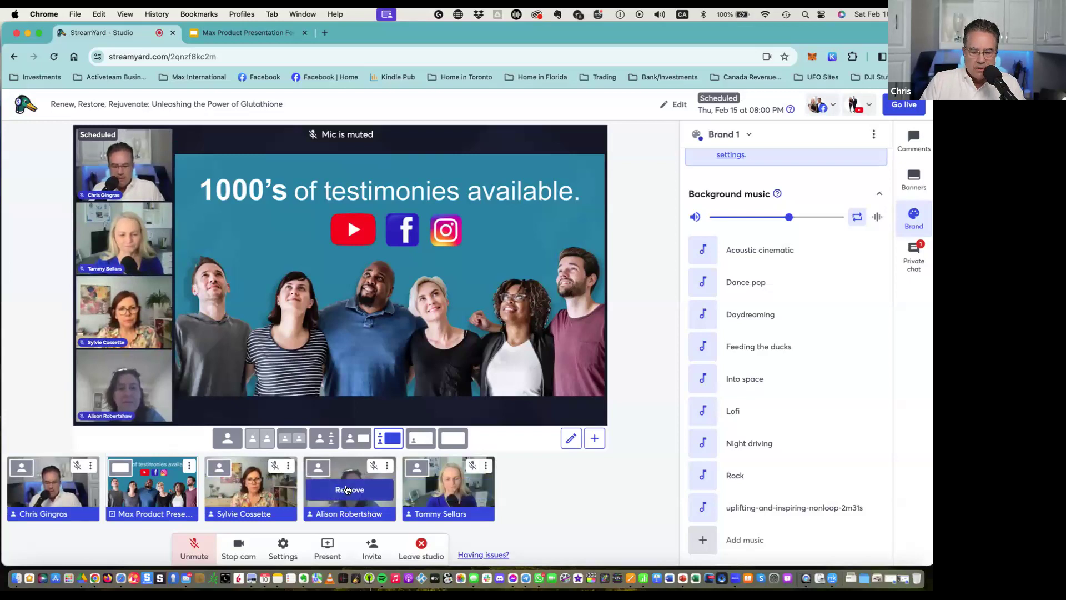
left_click(348, 489)
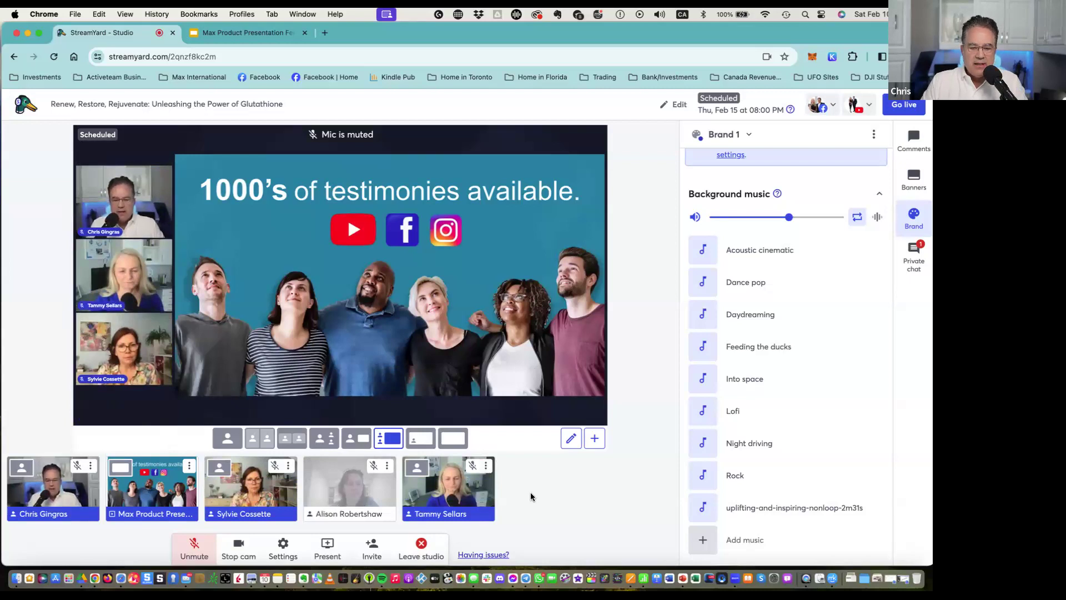
Swap the first guest in the row for the second one on stage, and take the second guest off again.
mouse_move(252, 496)
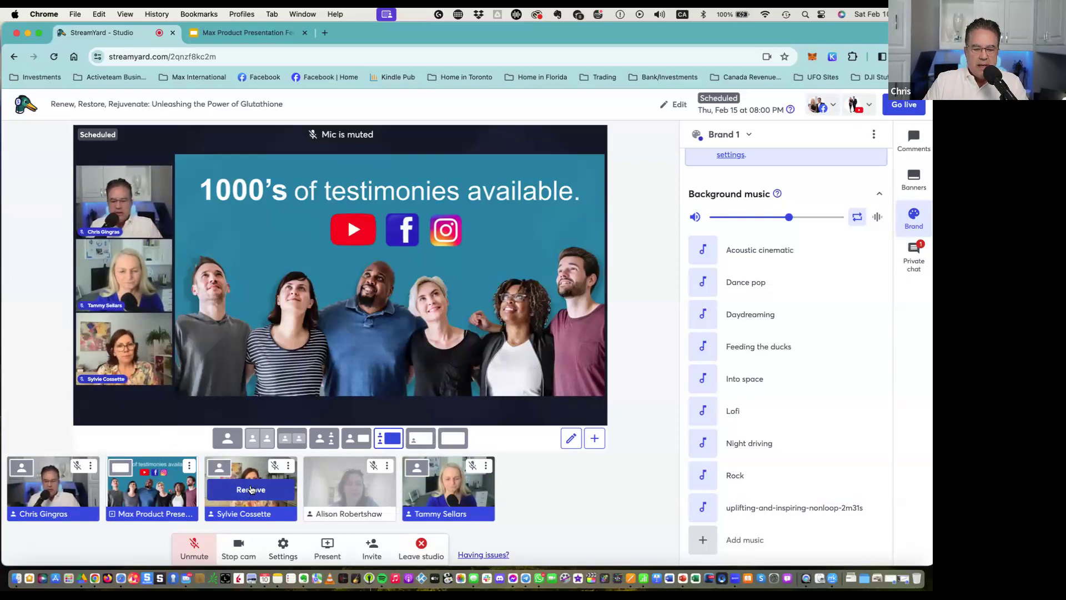
left_click(251, 490)
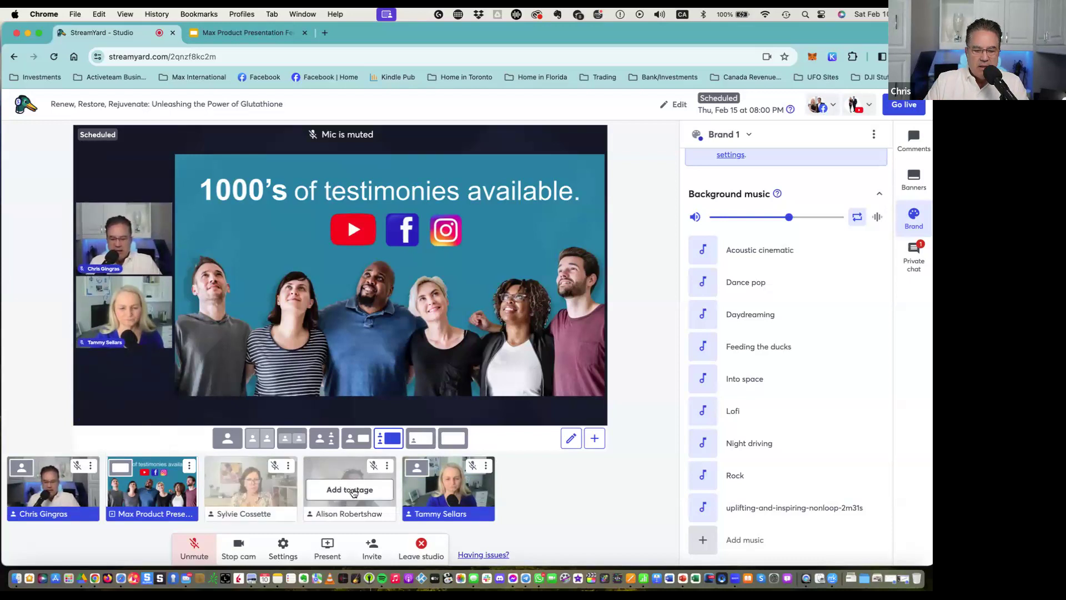
left_click(353, 491)
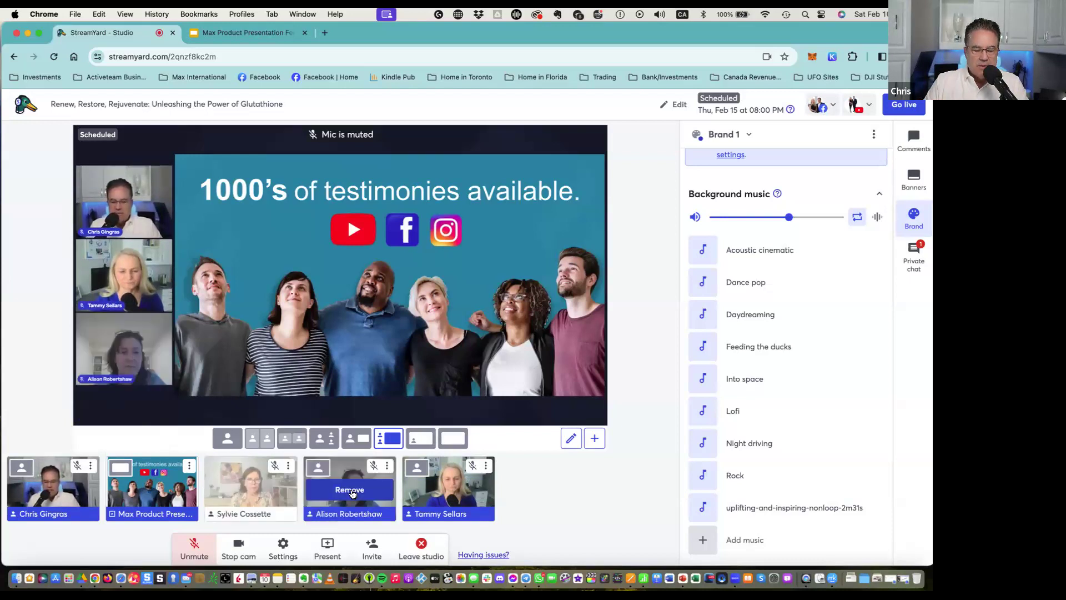
mouse_move(366, 483)
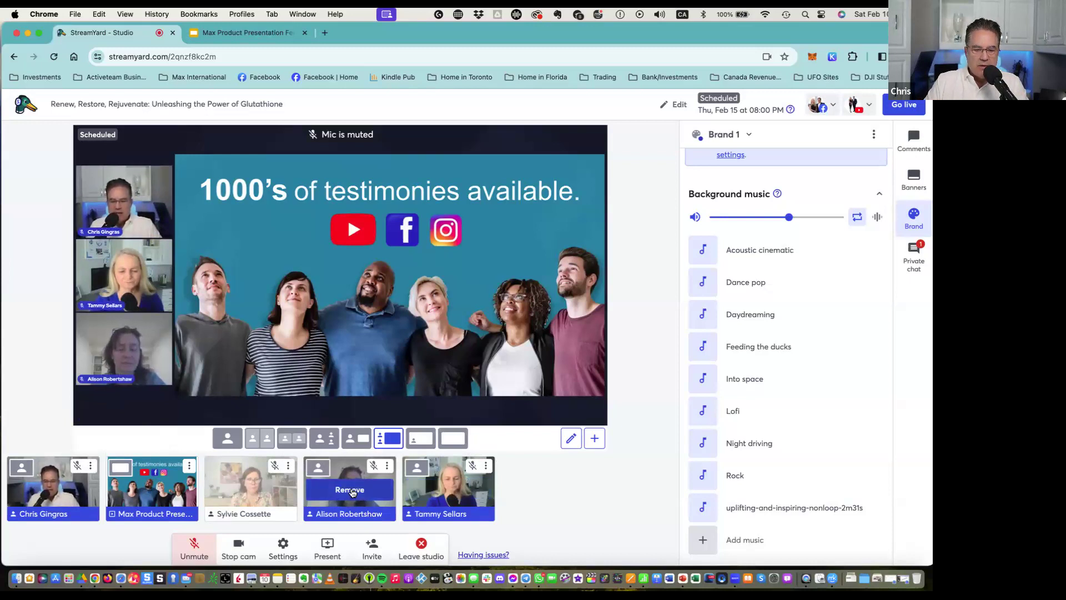
left_click(351, 491)
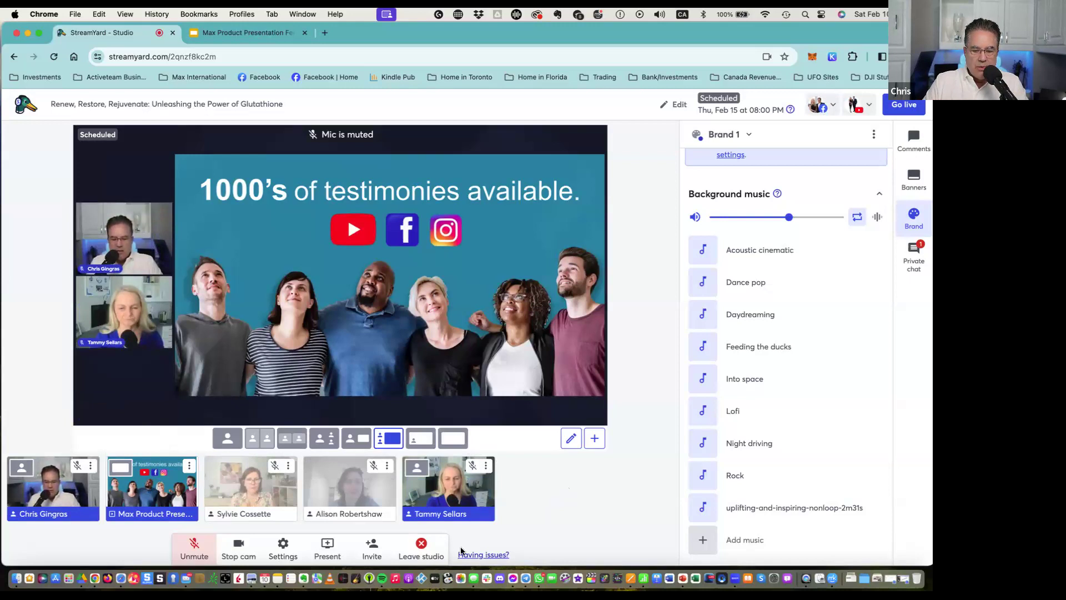
Copy the studio's guest link from the guest invitation dialog and close the dialog.
left_click(373, 552)
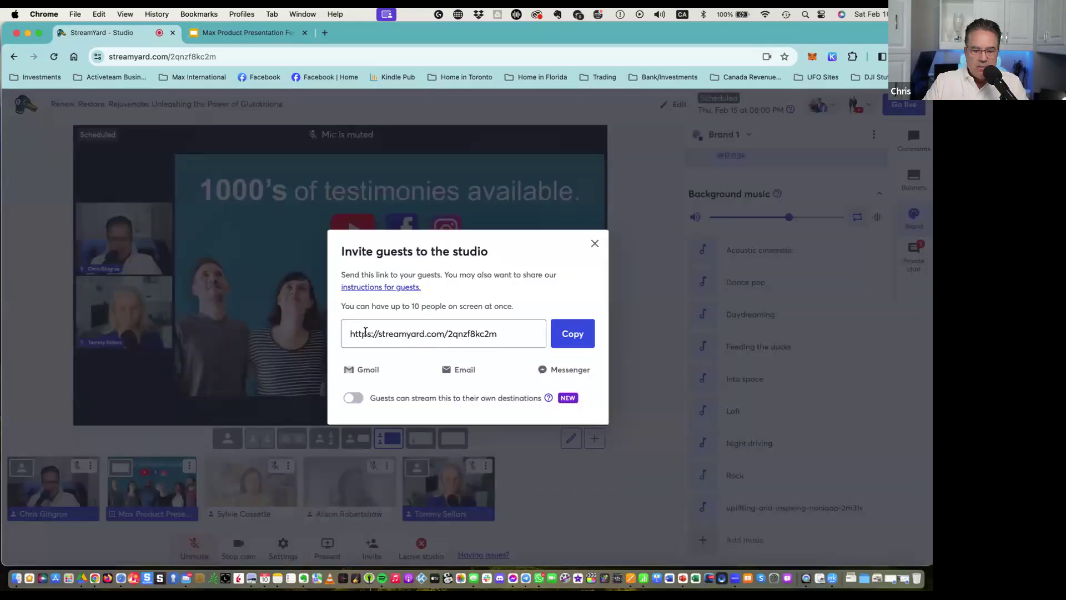
left_click(563, 336)
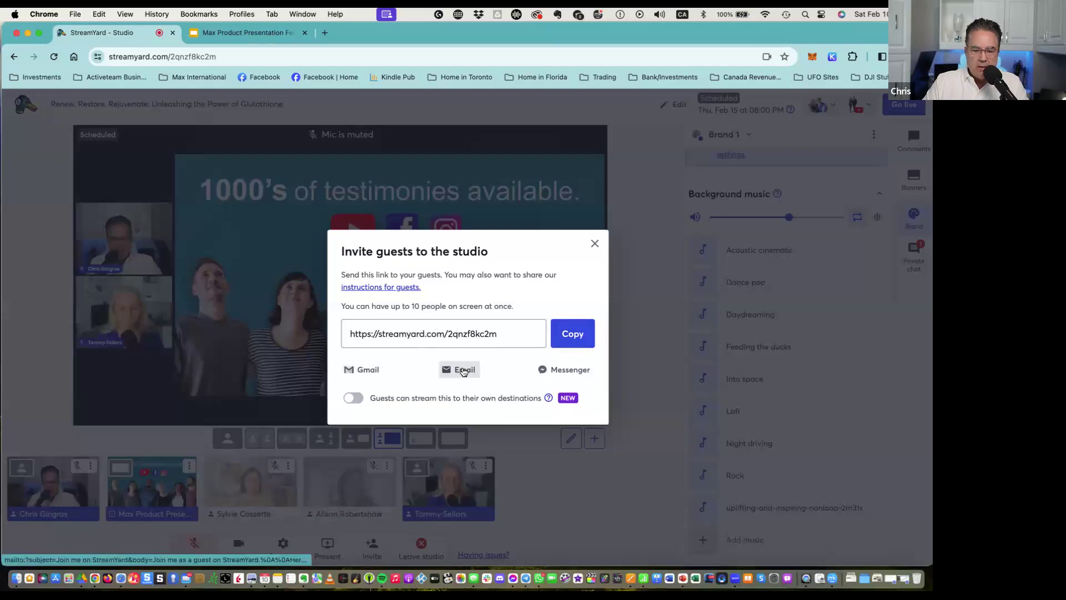
left_click(594, 243)
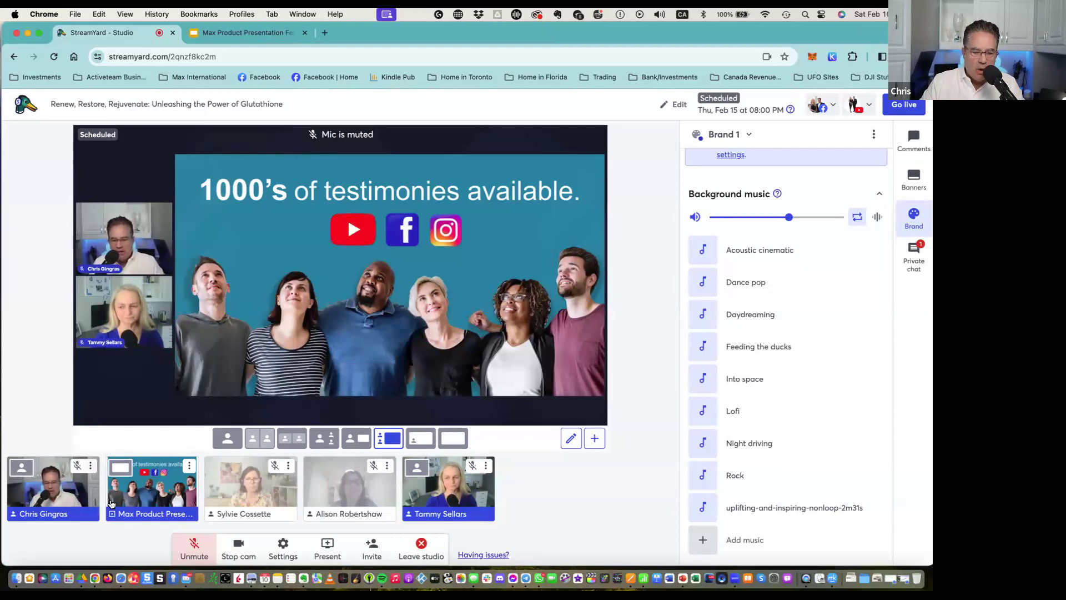
mouse_move(186, 505)
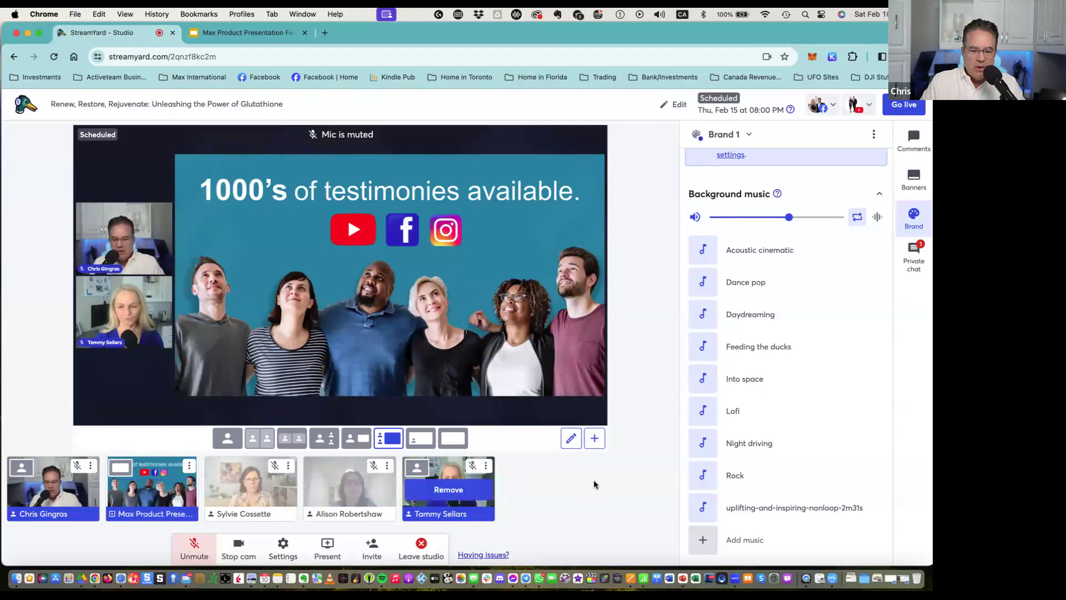
mouse_move(371, 468)
mouse_move(292, 310)
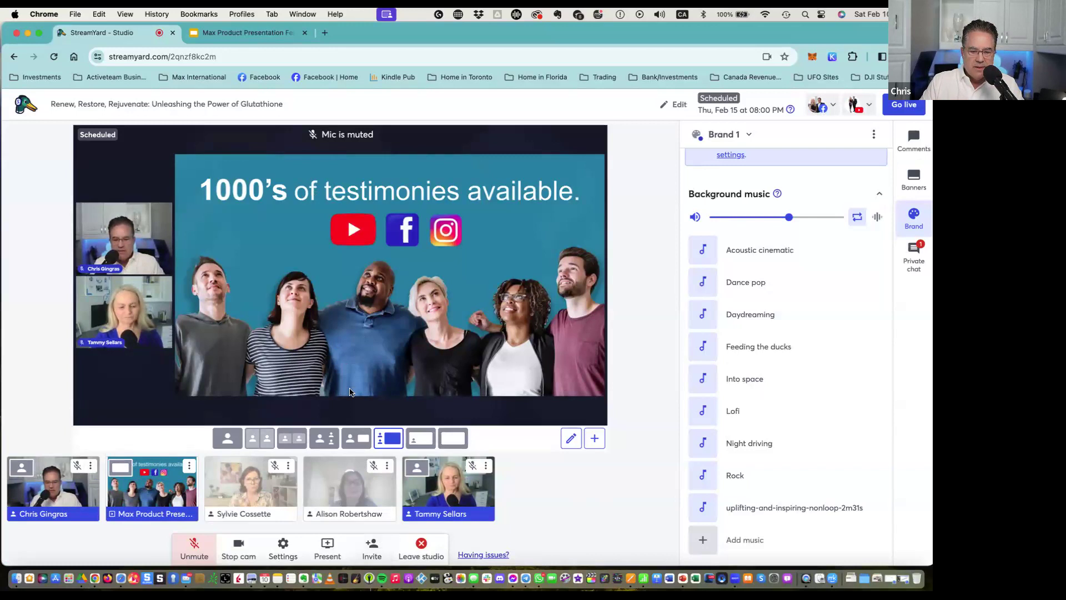
mouse_move(440, 305)
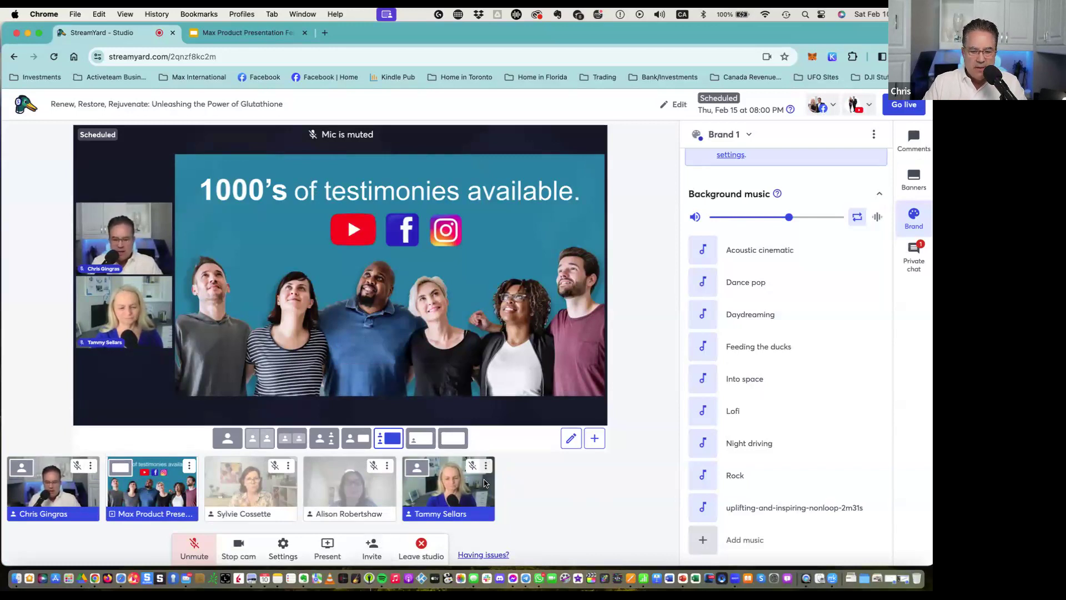
mouse_move(482, 484)
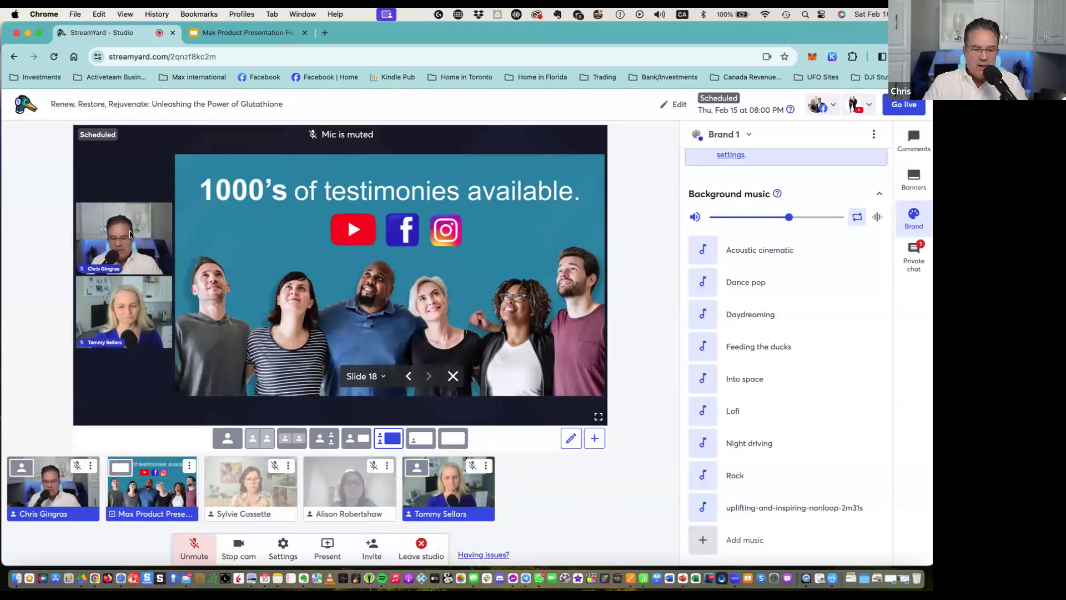
mouse_move(253, 498)
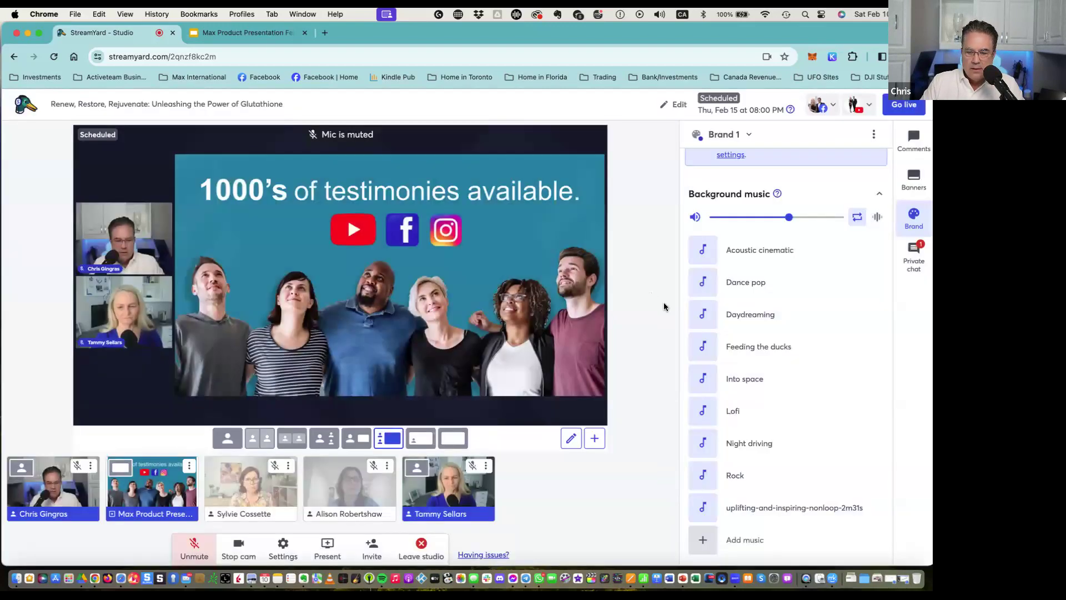
Return to the beginning of the brand settings, and switch the stage to the layout showing only the full-size slide.
scroll(745, 435, "up", 15)
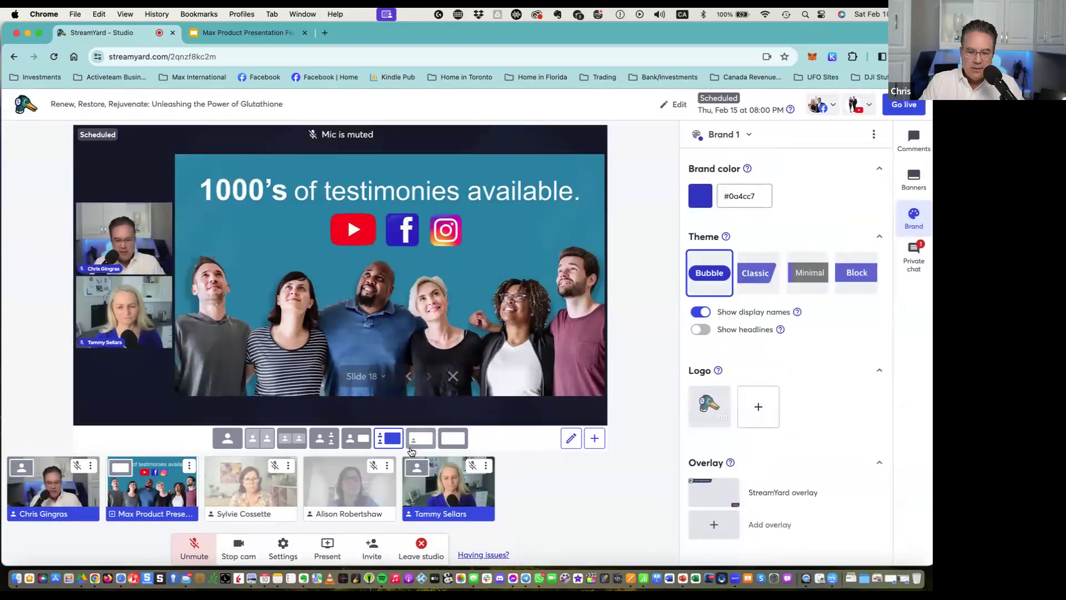
left_click(454, 440)
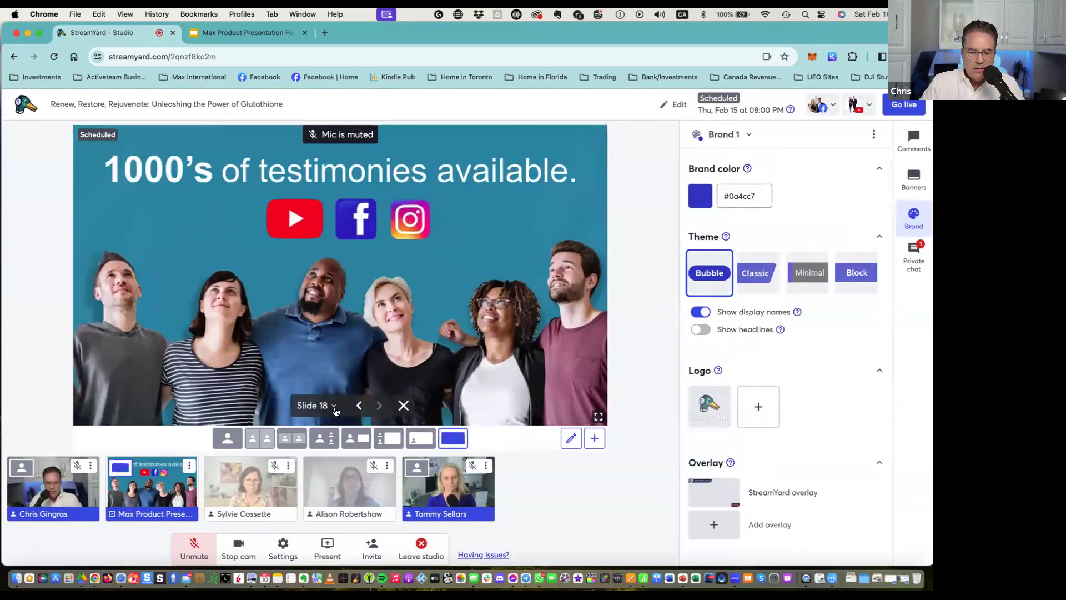
Jump the presentation back to slide 1.
left_click(334, 406)
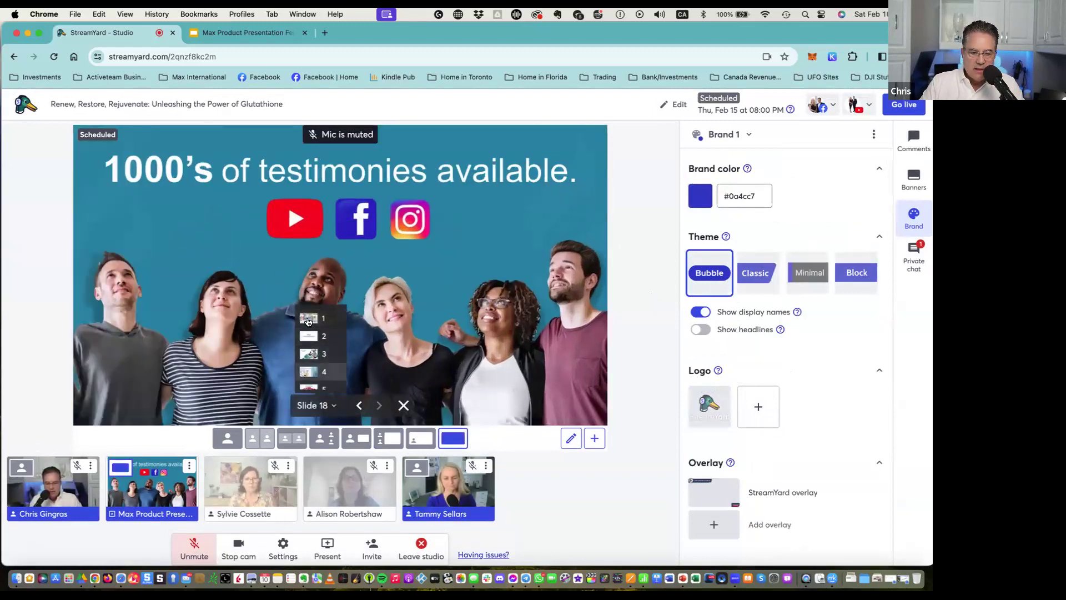
left_click(306, 319)
left_click(307, 319)
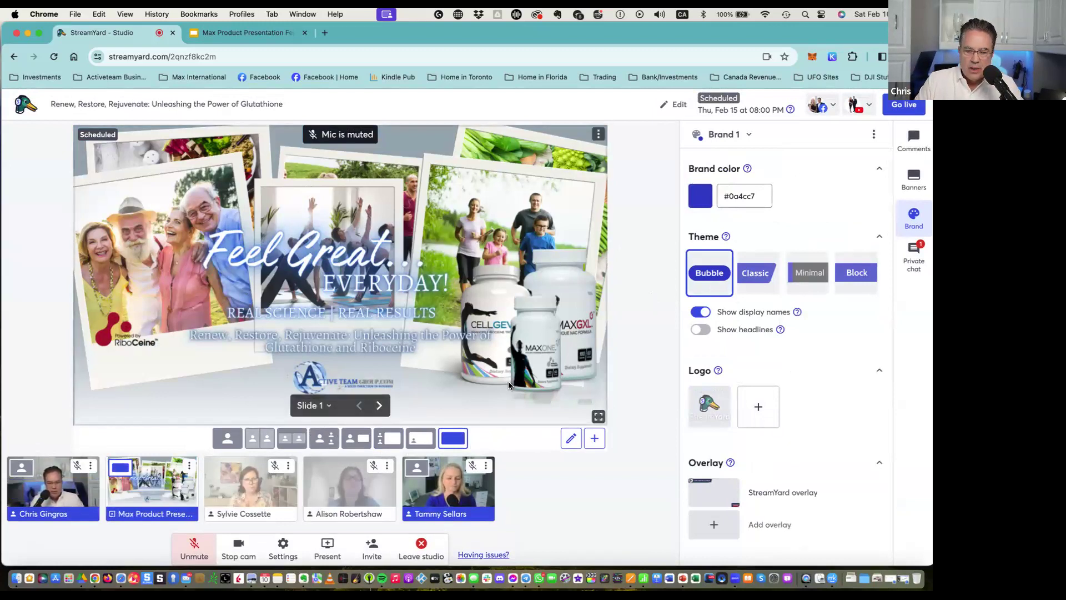
Turn off looping for the background music in the brand settings.
scroll(777, 337, "down", 10)
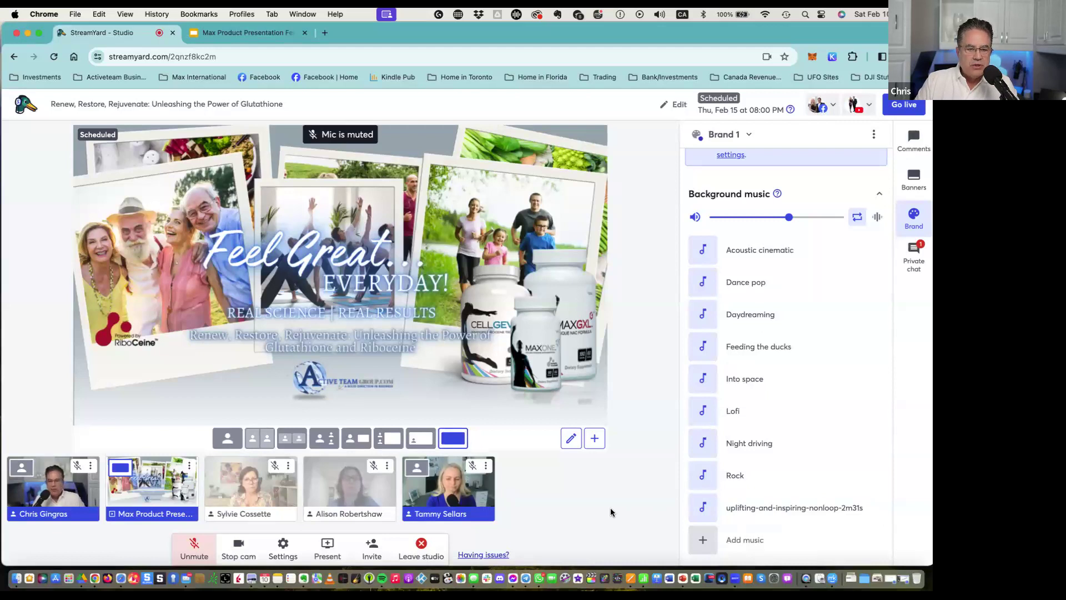
mouse_move(782, 513)
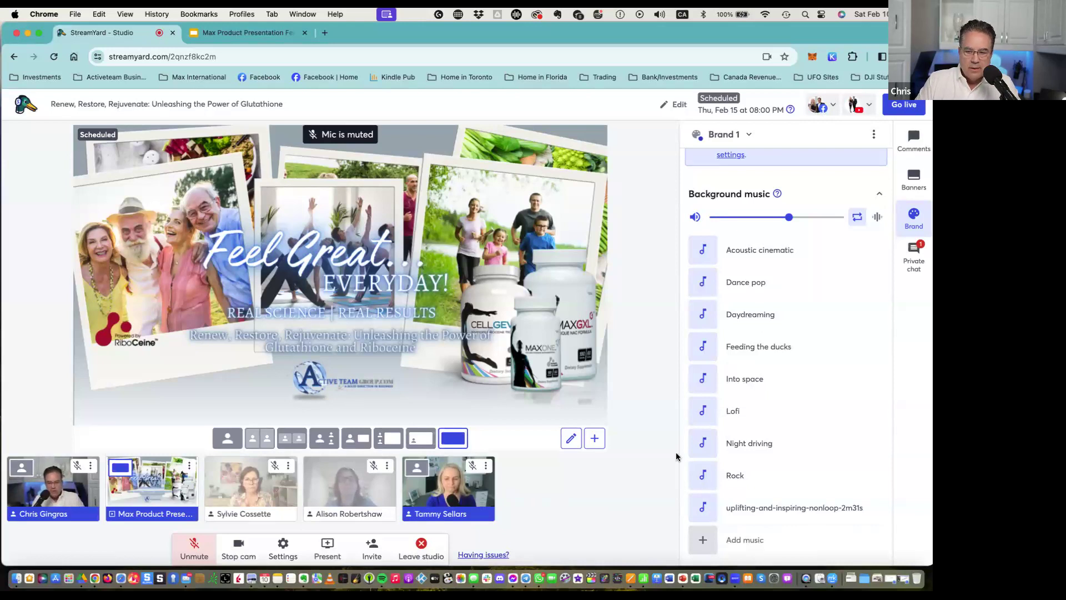
left_click(858, 218)
left_click(858, 218)
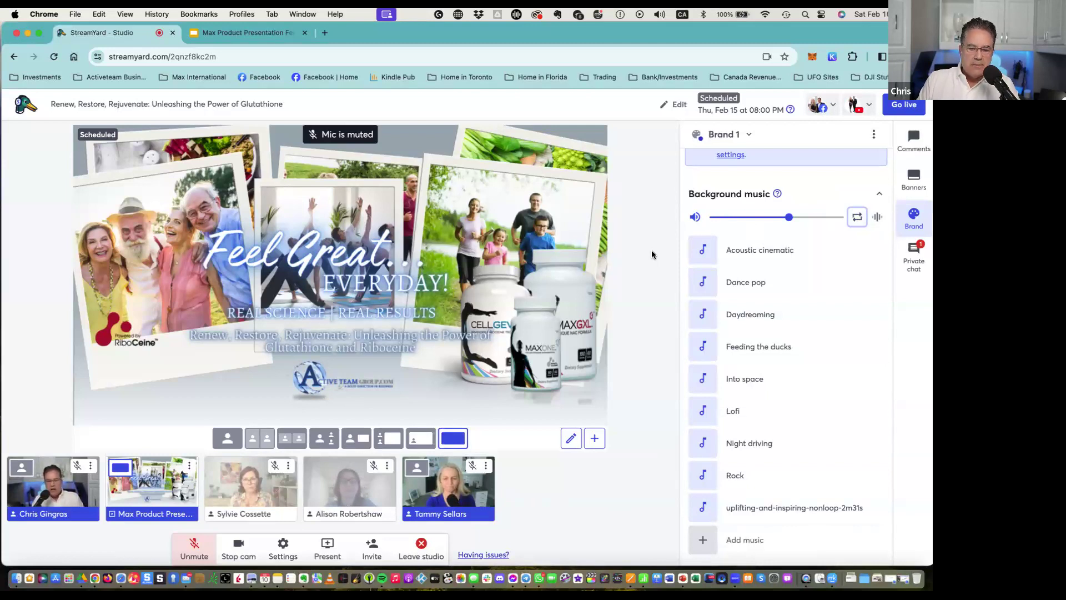
Switch the stage to the layout with the people beside the slide, and turn background music looping on.
left_click(388, 439)
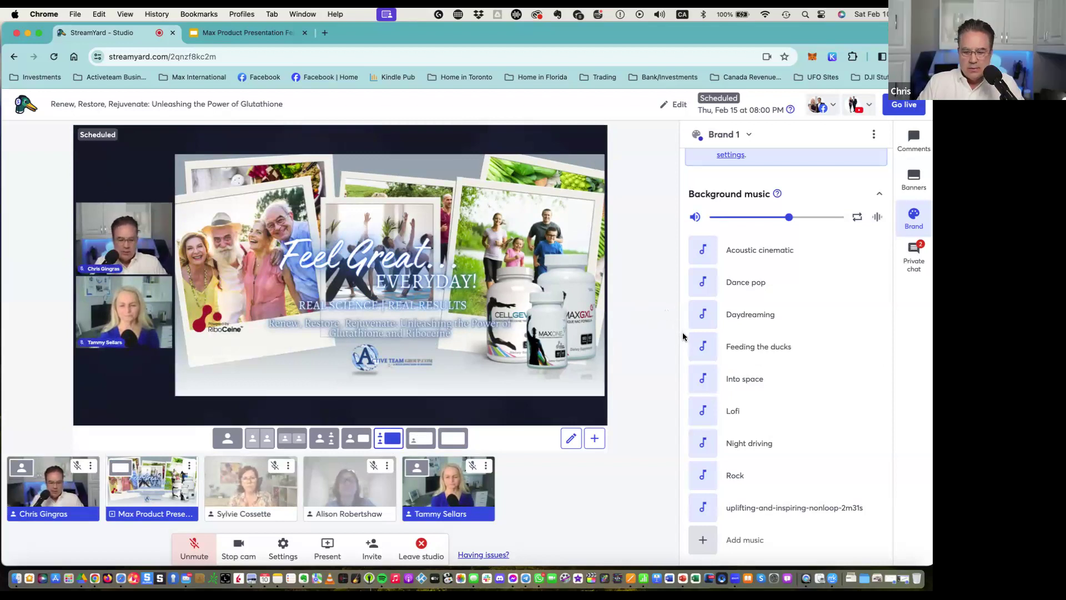
left_click(857, 218)
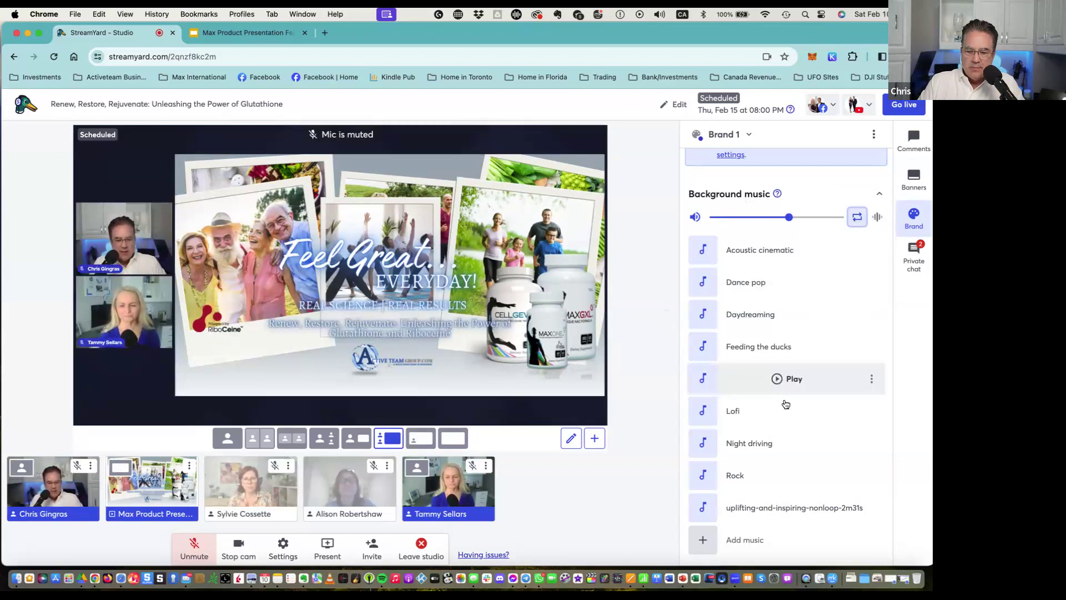
Play and pause the uplifting-and-inspiring-nonloop-2m31s track, and turn background music looping off.
left_click(777, 508)
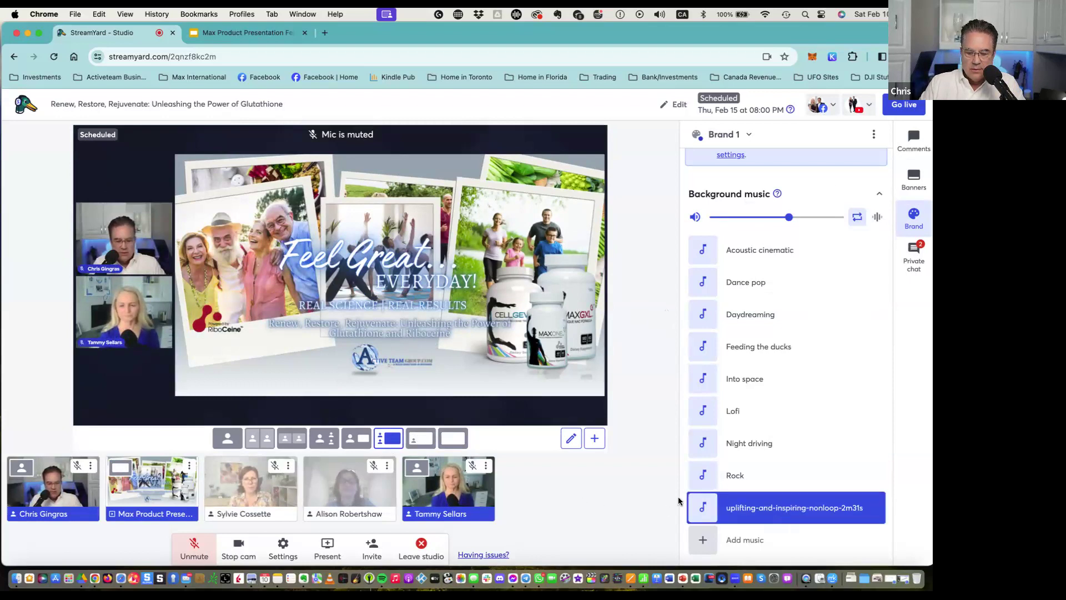
left_click(778, 509)
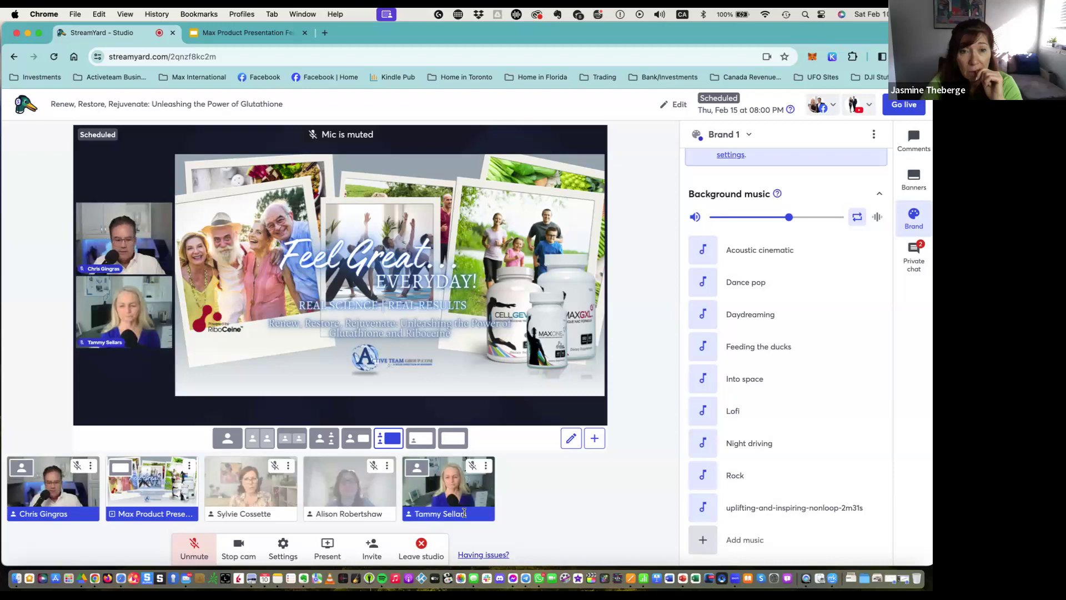
left_click(859, 221)
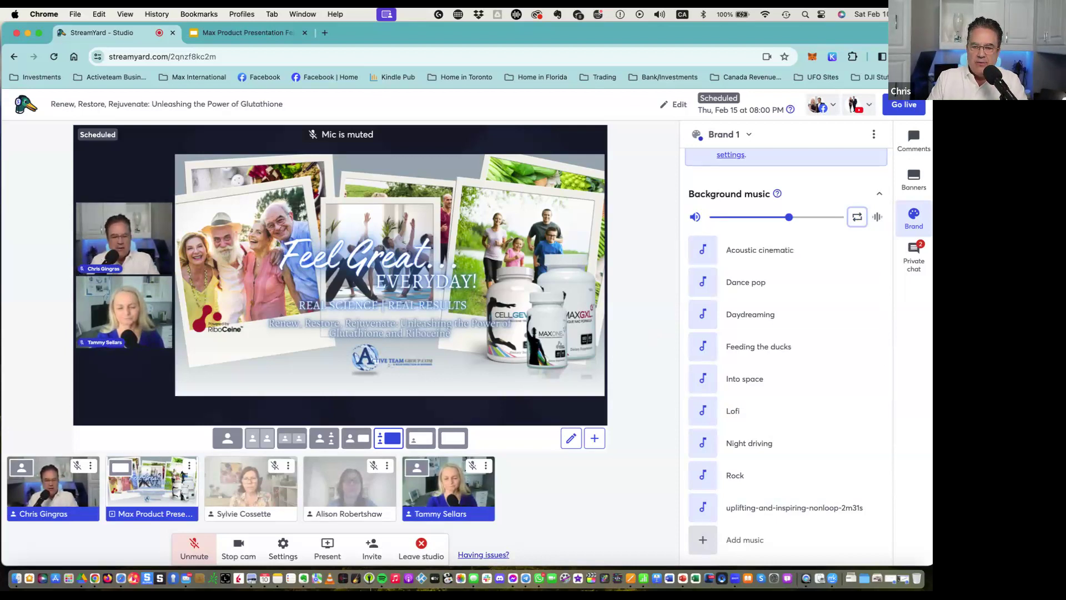
mouse_move(463, 167)
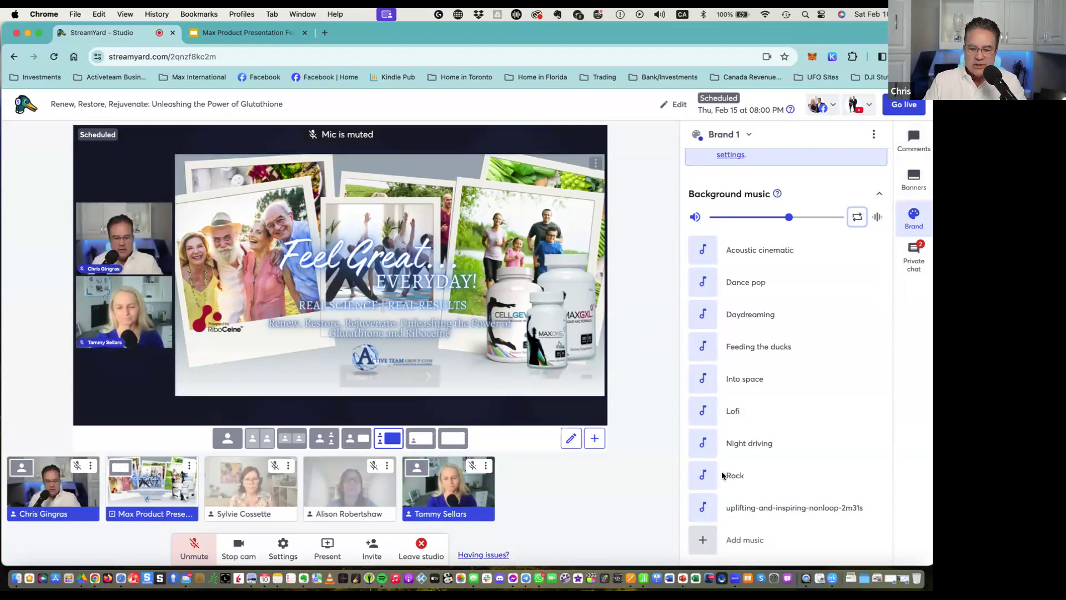
mouse_move(788, 514)
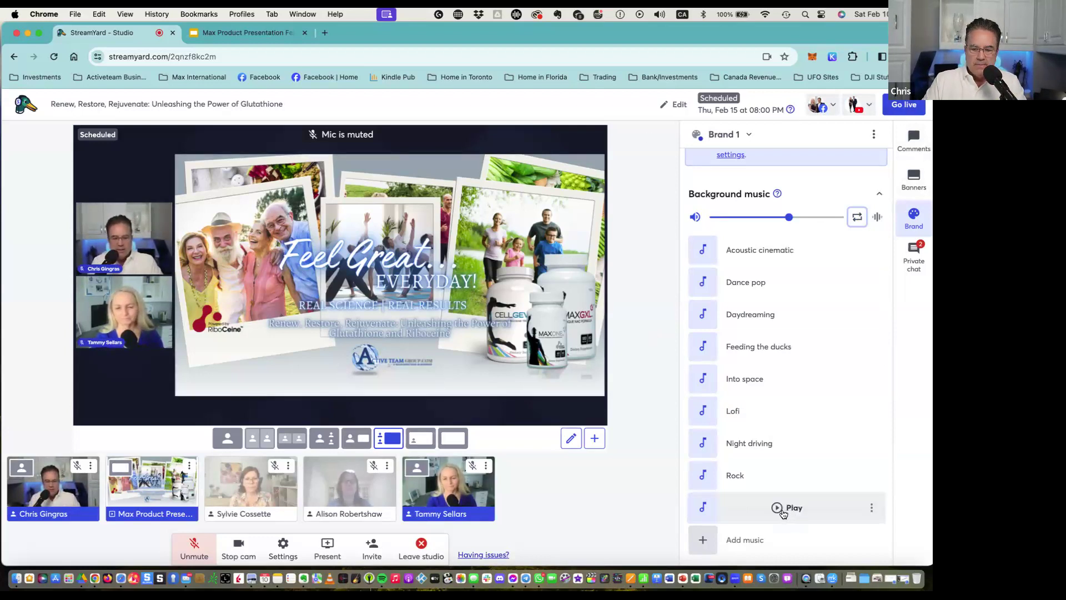
Switch the stage to the full-size slide layout, and play and pause the uplifting-and-inspiring-nonloop-2m31s track there.
left_click(449, 438)
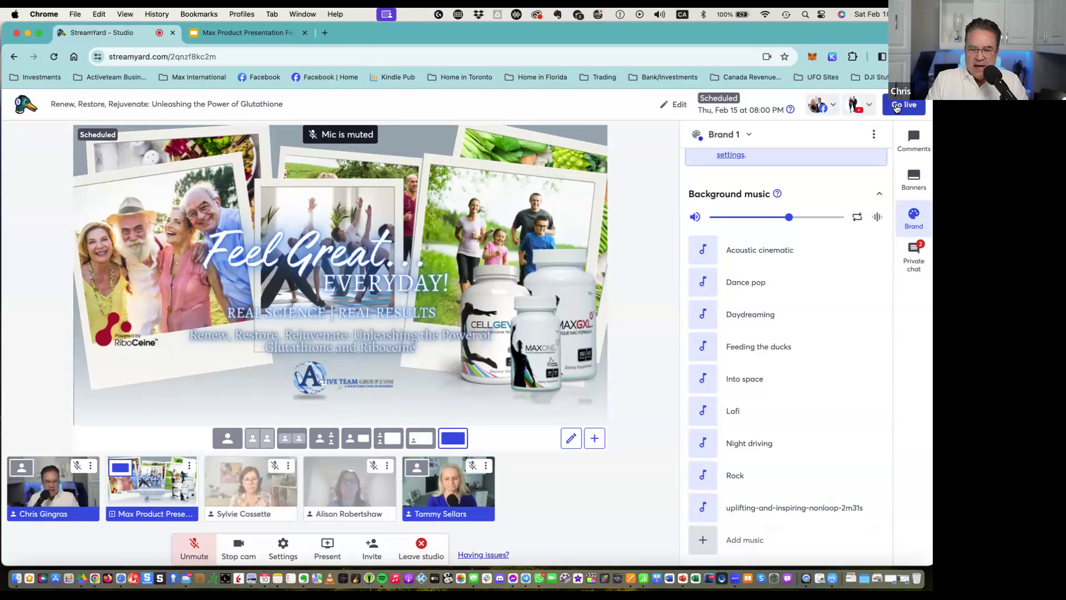
mouse_move(738, 507)
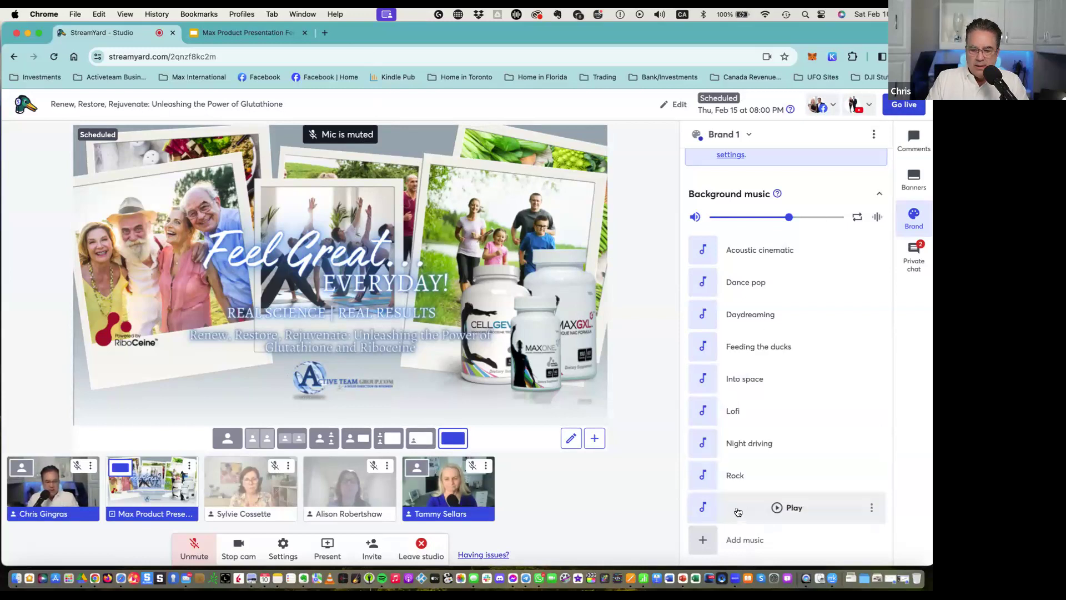
left_click(777, 508)
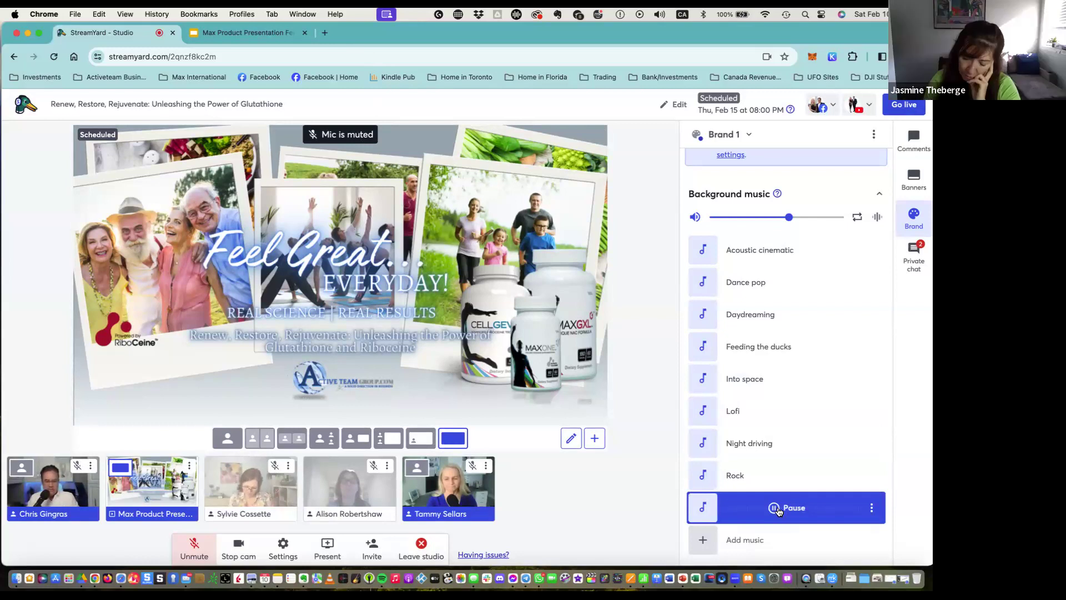
left_click(777, 508)
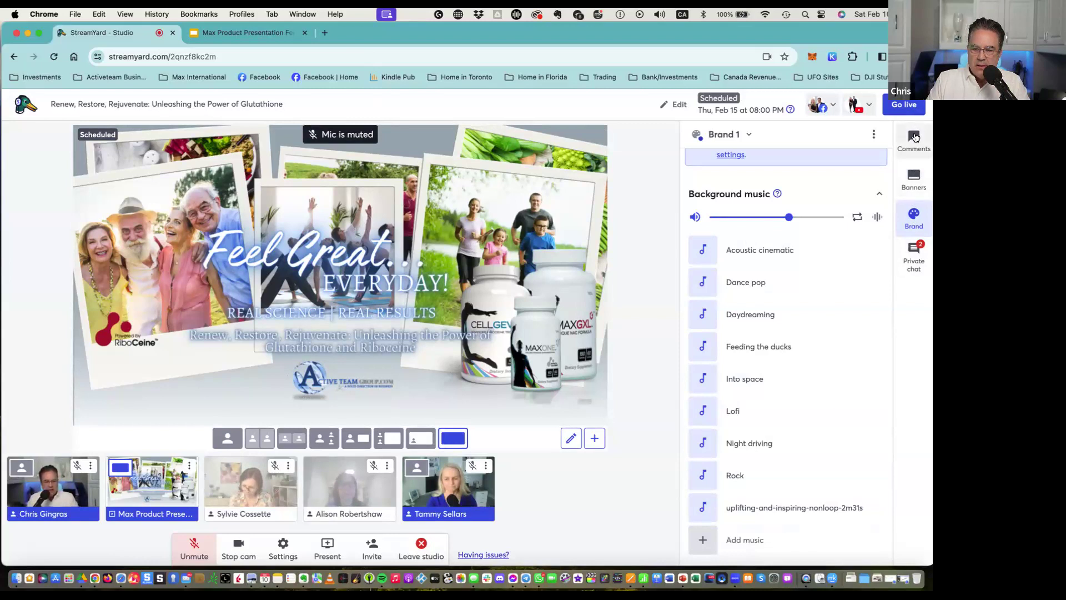
Look at the viewer comments area and its comment field, and return to the loop option and track list of the background music.
left_click(914, 138)
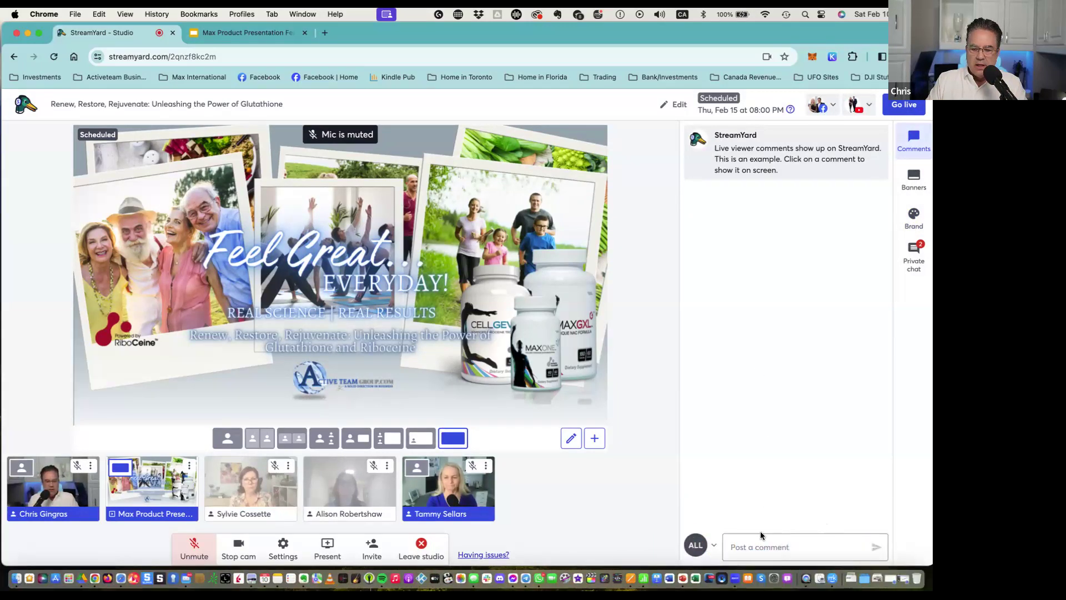
left_click(746, 547)
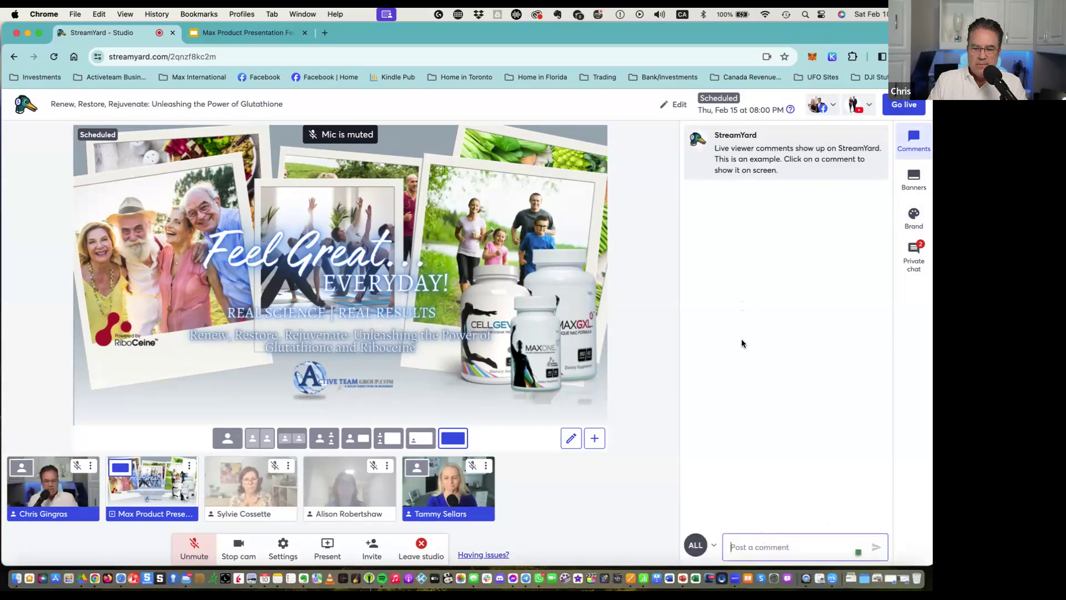
left_click(915, 220)
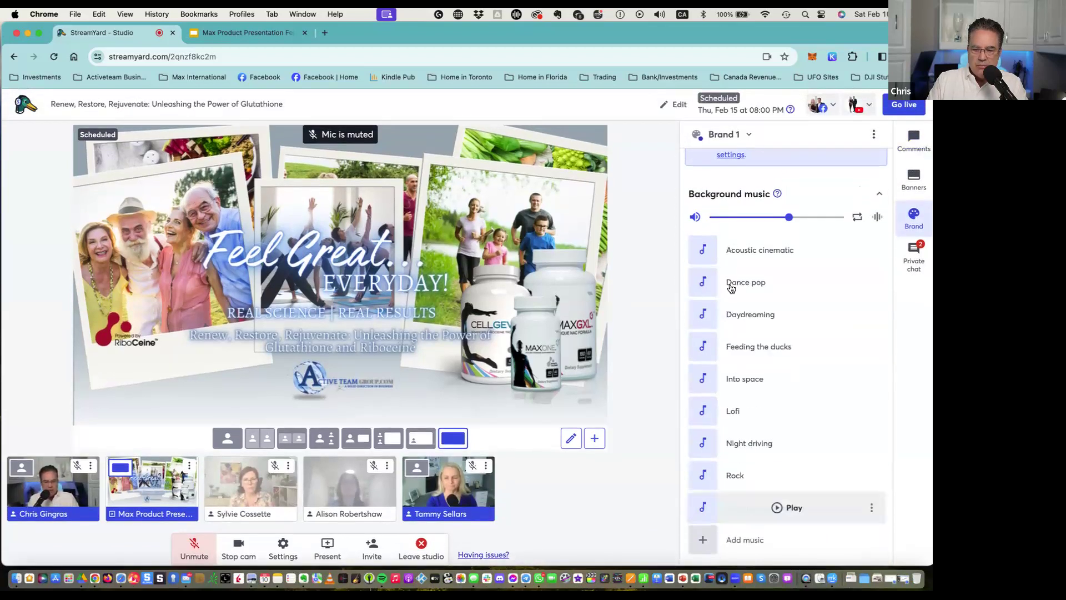
scroll(730, 281, "up", 15)
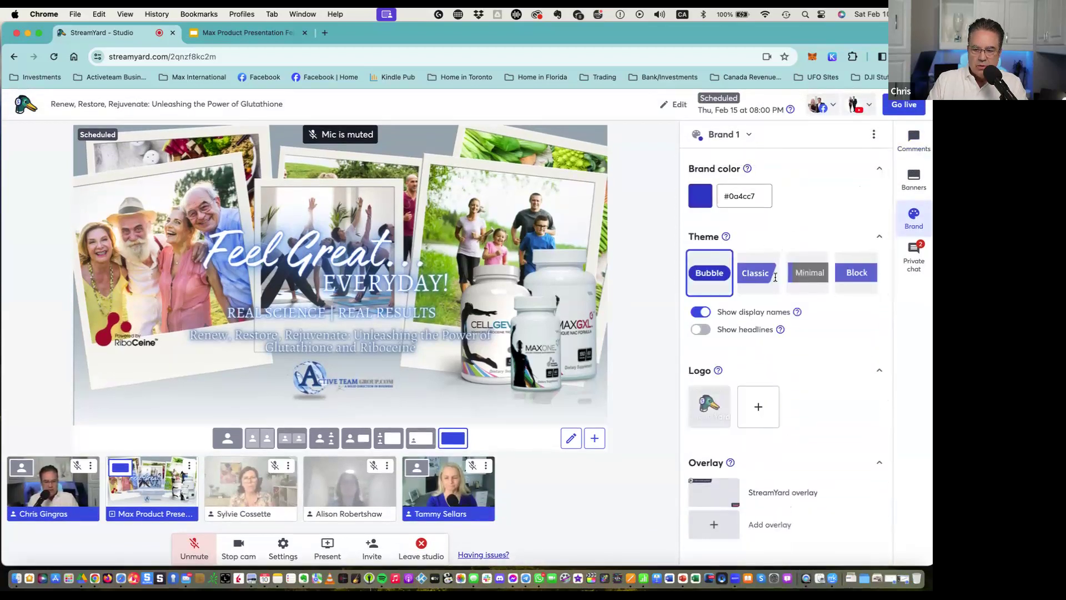
scroll(776, 282, "down", 15)
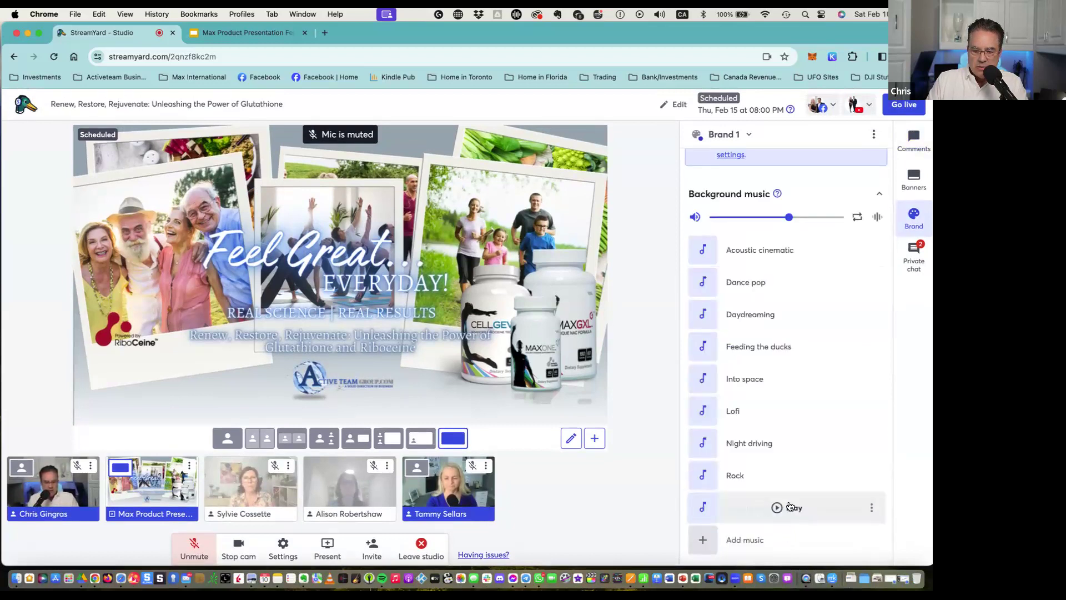
left_click(858, 220)
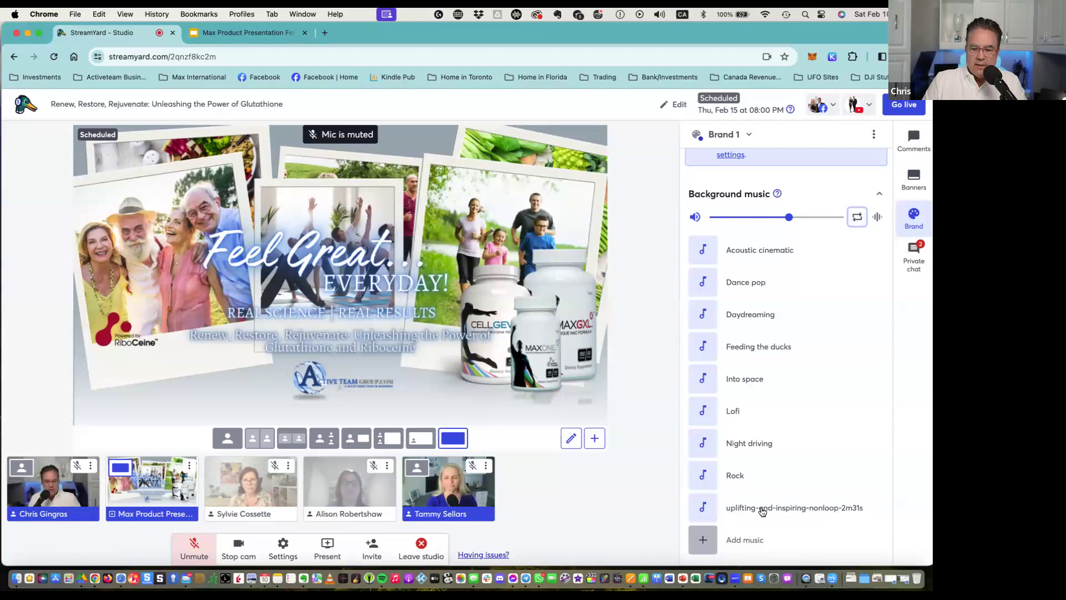
mouse_move(762, 506)
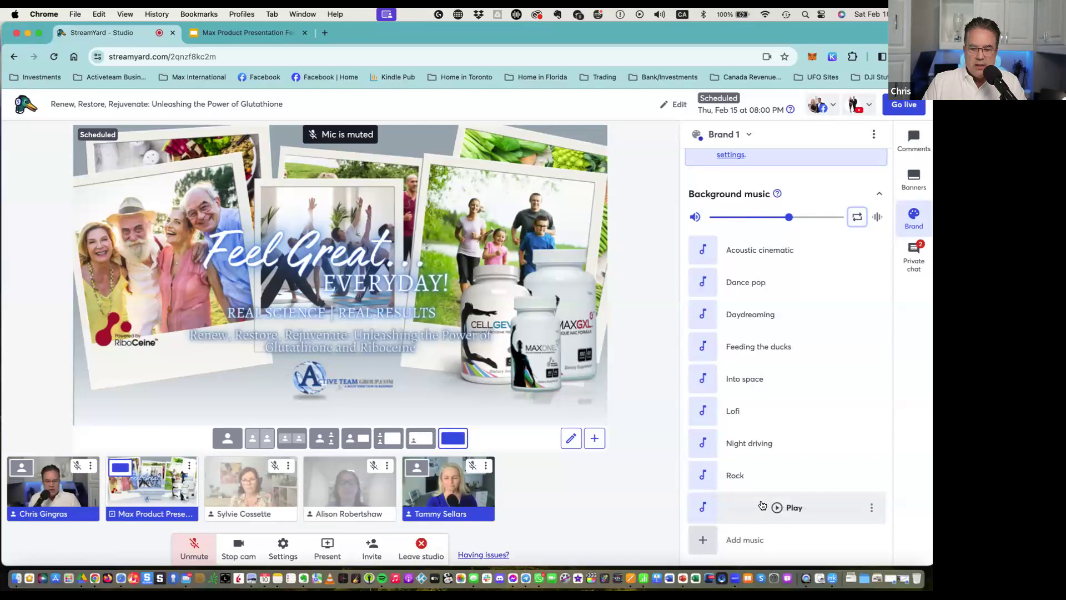
mouse_move(408, 378)
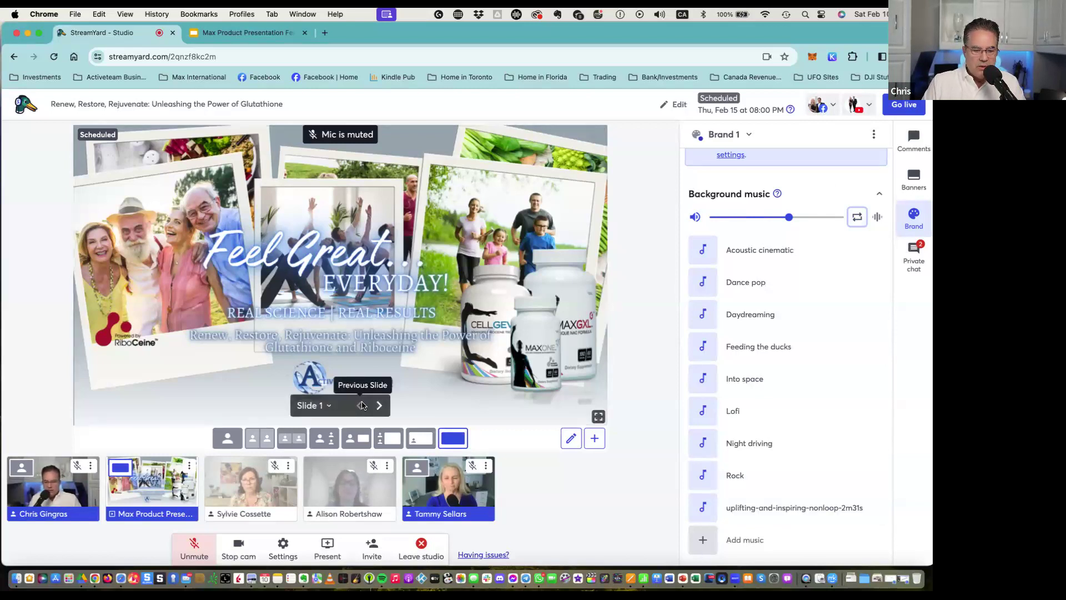
Put the people on stage beside the slide again, and jump the presentation to slide 17.
left_click(391, 439)
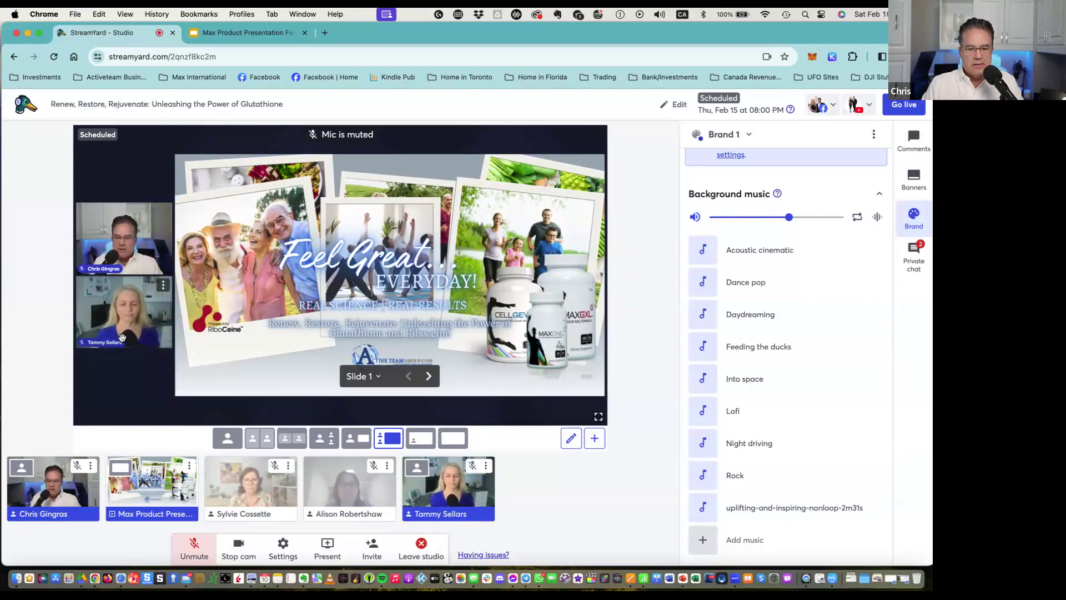
left_click(375, 383)
scroll(359, 336, "down", 5)
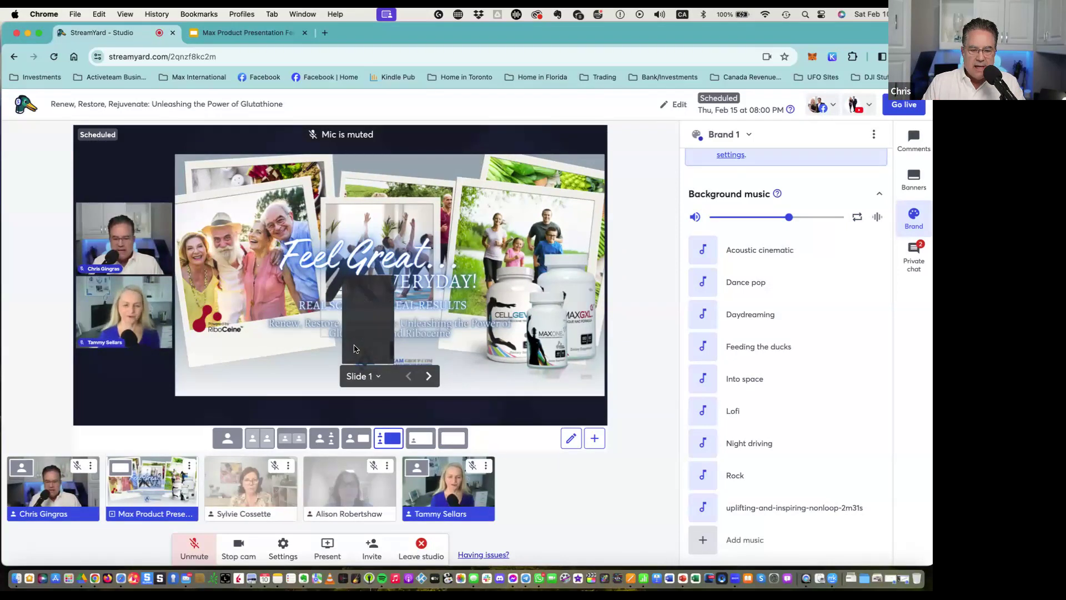
left_click(360, 334)
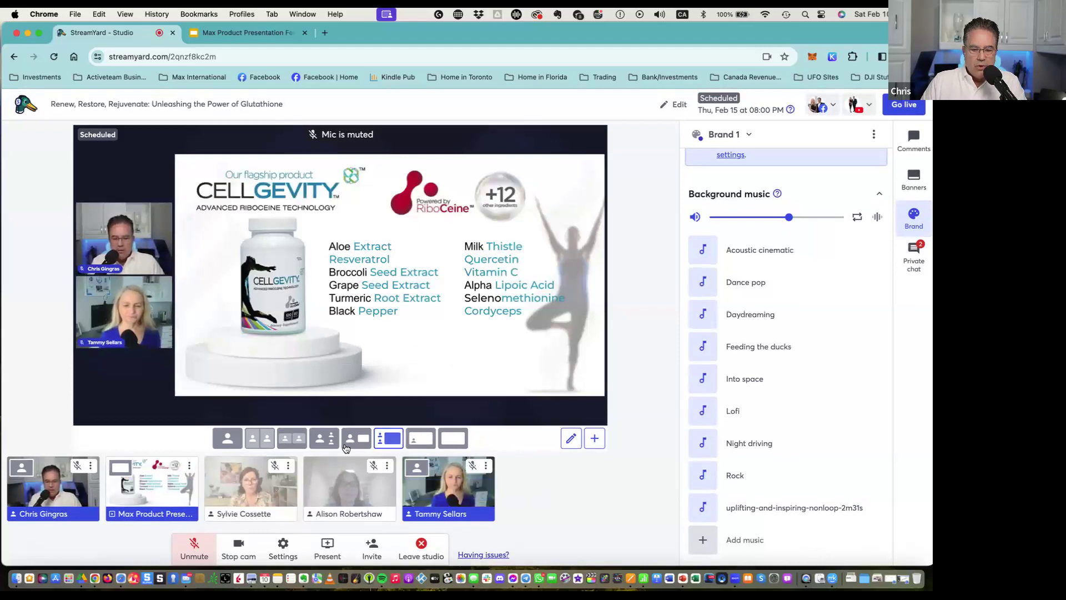
Add the first off-stage guest in the row to the stage, and advance the presentation to slide 18.
mouse_move(248, 501)
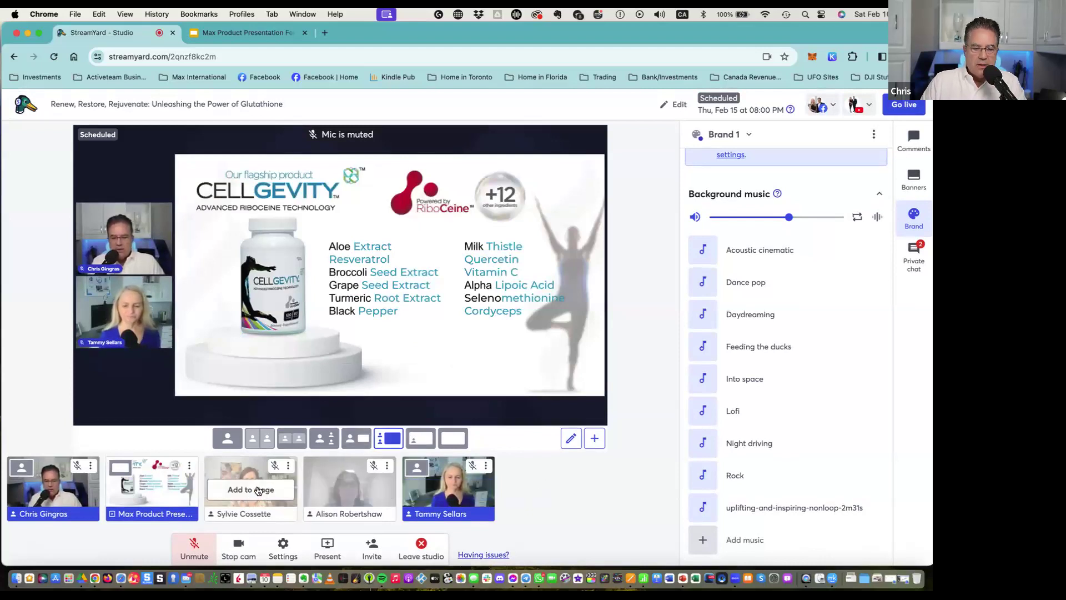
left_click(257, 491)
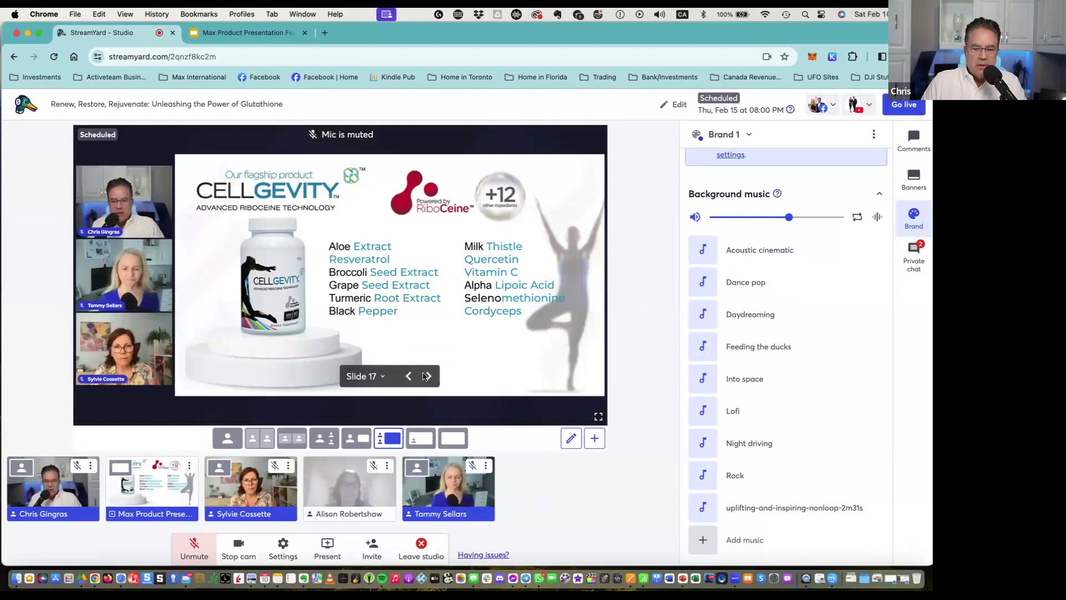
left_click(429, 376)
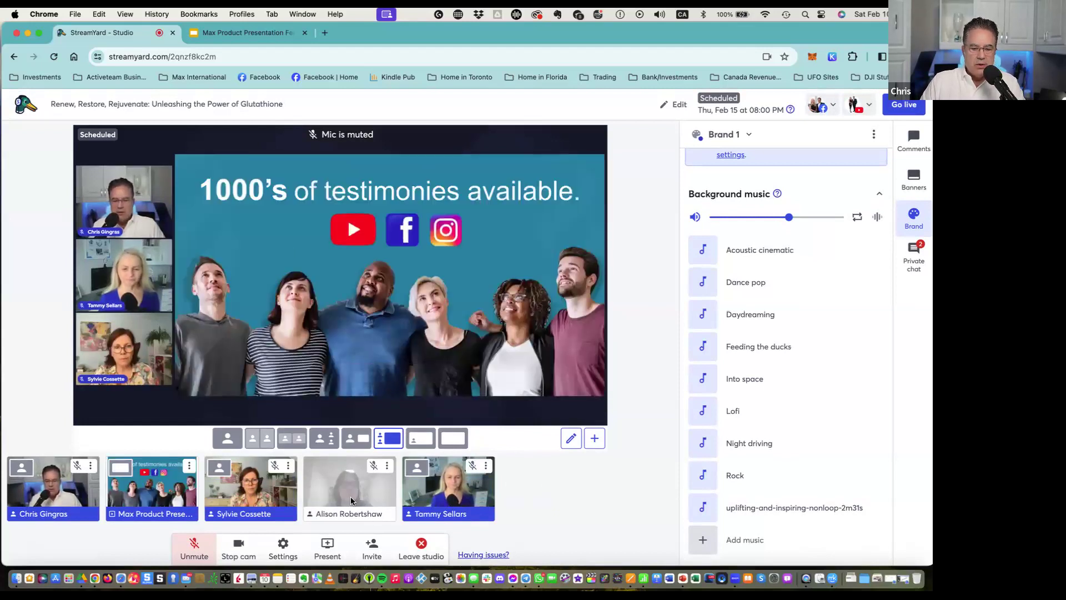
mouse_move(138, 353)
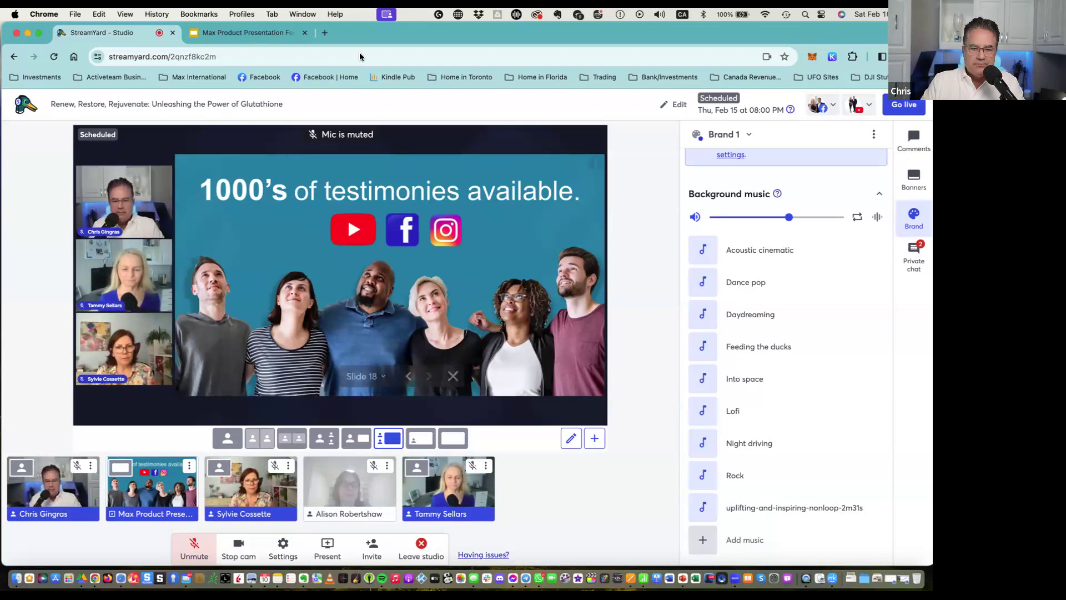
Open youtube.com in a new browser tab.
left_click(325, 33)
left_click(333, 56)
type("youtube.com")
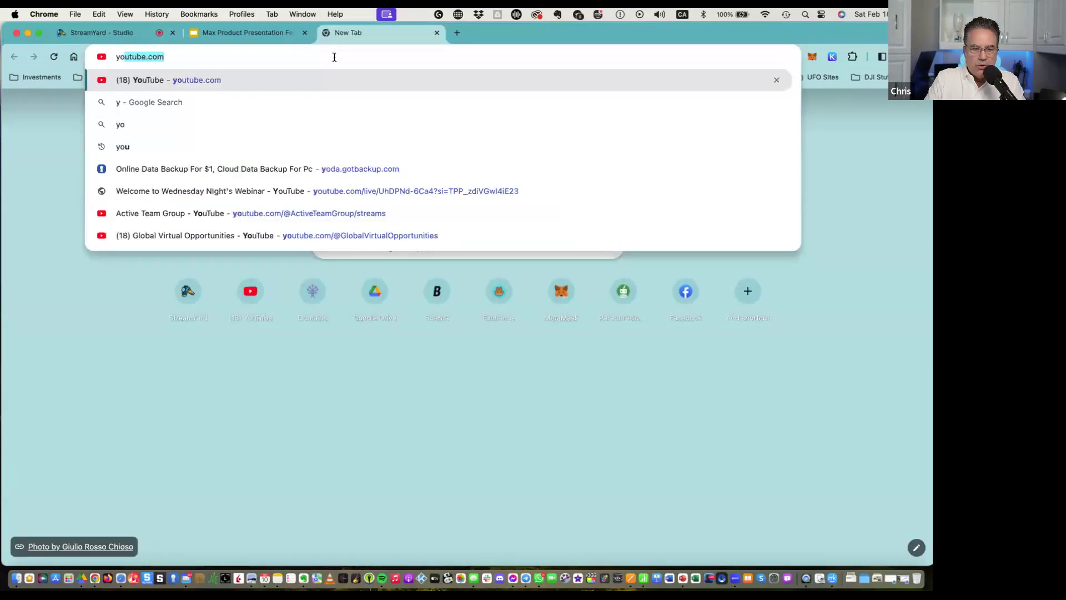
key("Return")
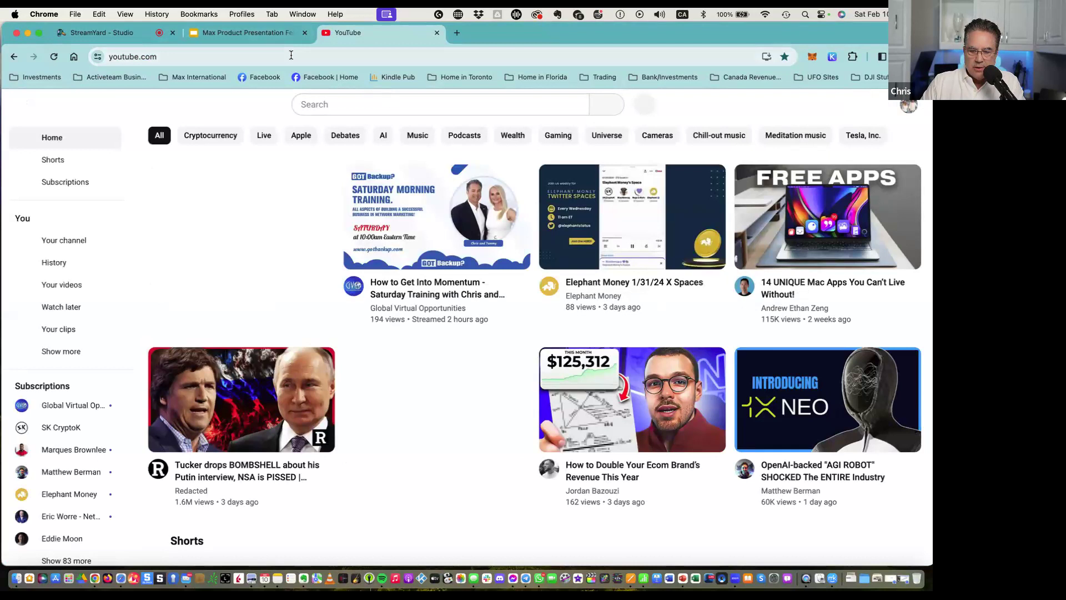
Switch the signed-in YouTube account to the Active Team Group channel.
left_click(909, 106)
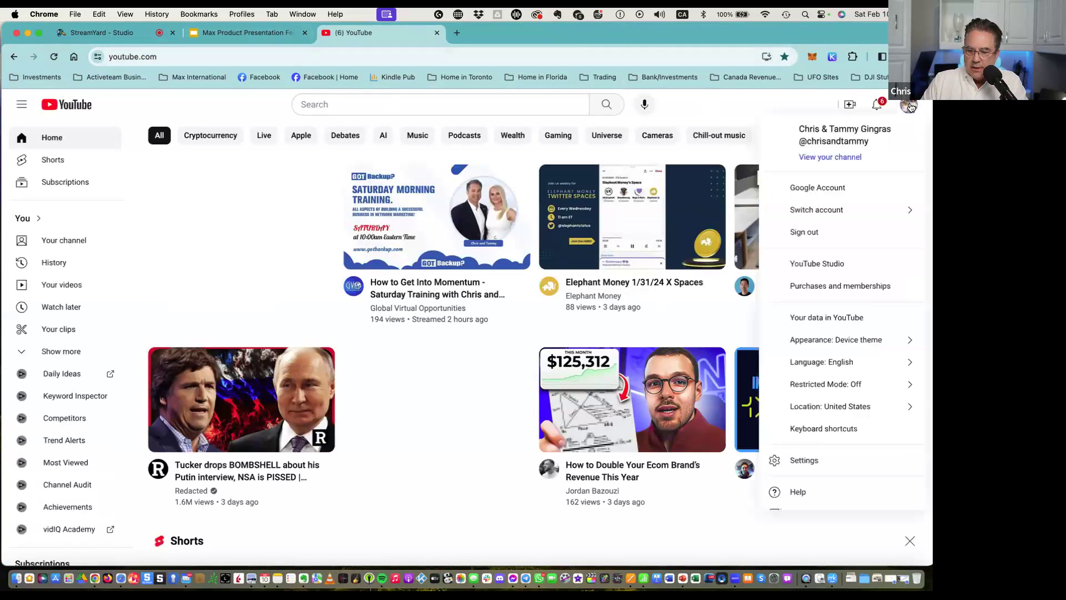
left_click(909, 212)
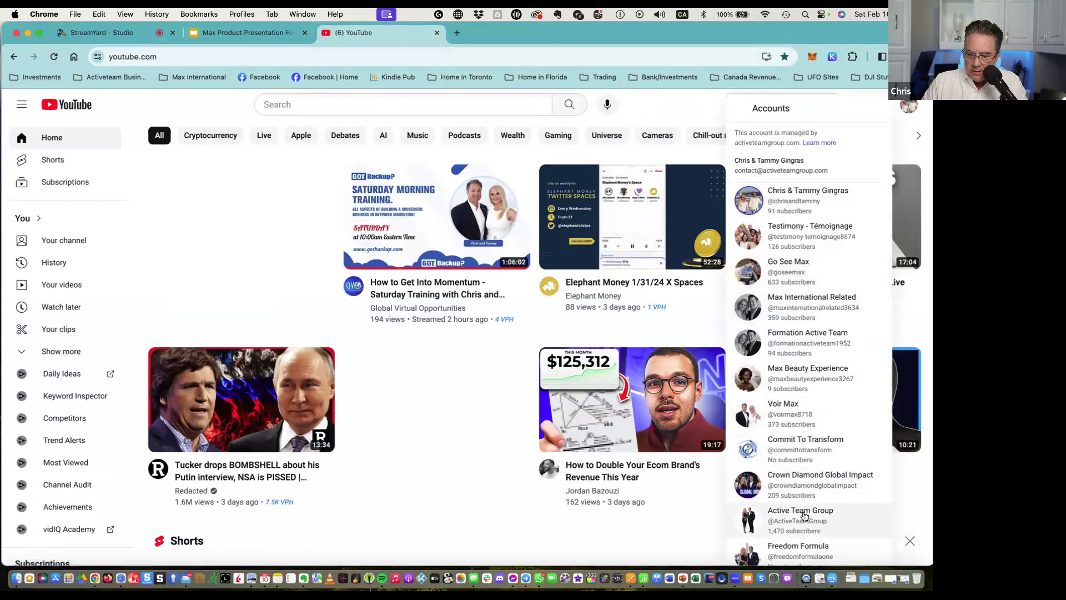
left_click(804, 514)
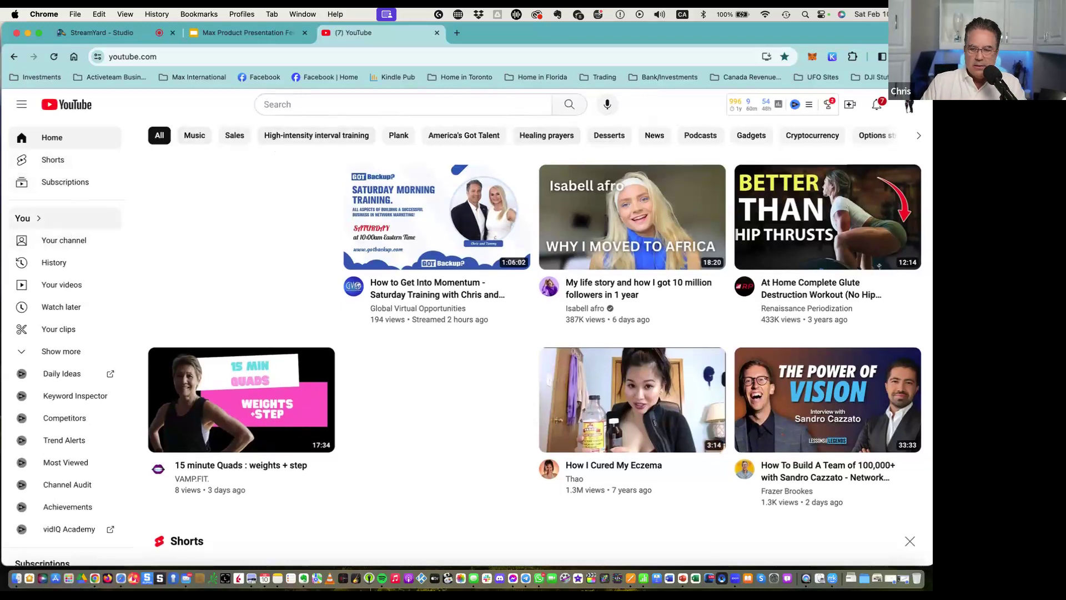
Open the Active Team Group channel's own page and show its live streams.
left_click(910, 107)
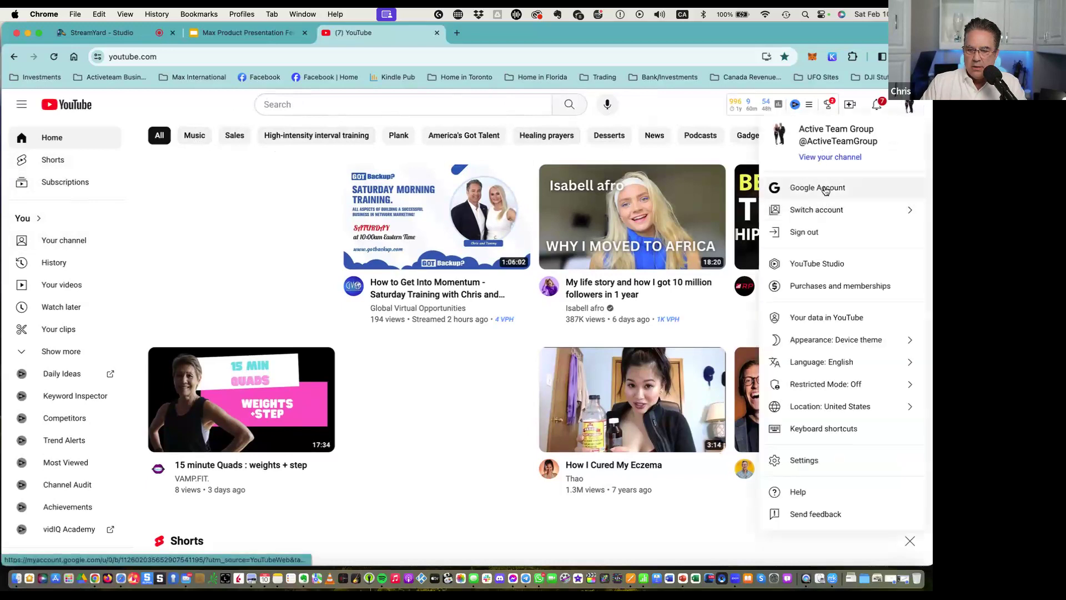
left_click(829, 158)
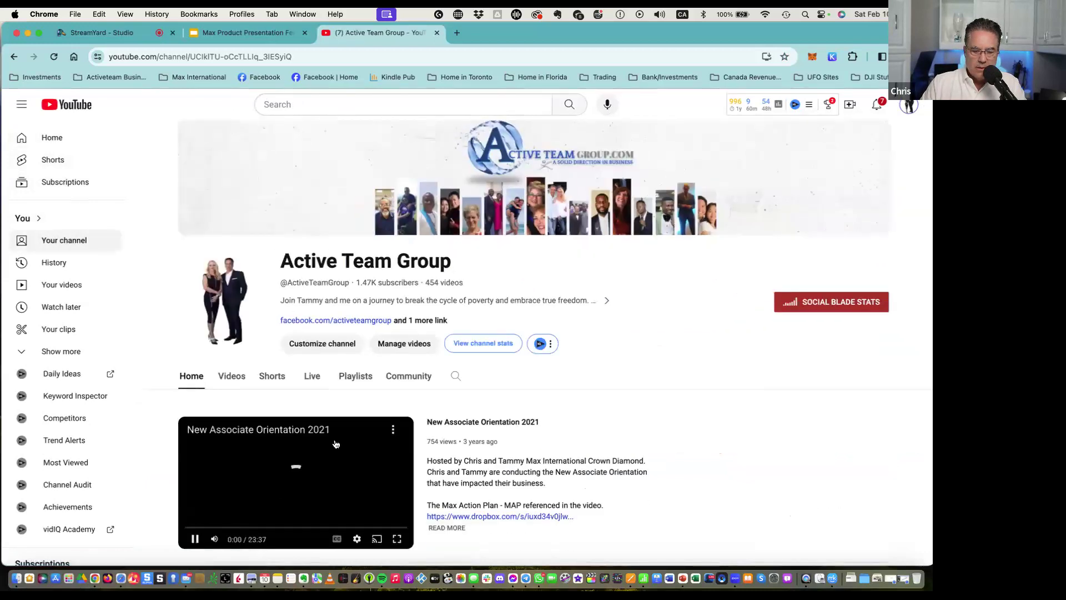
left_click(313, 377)
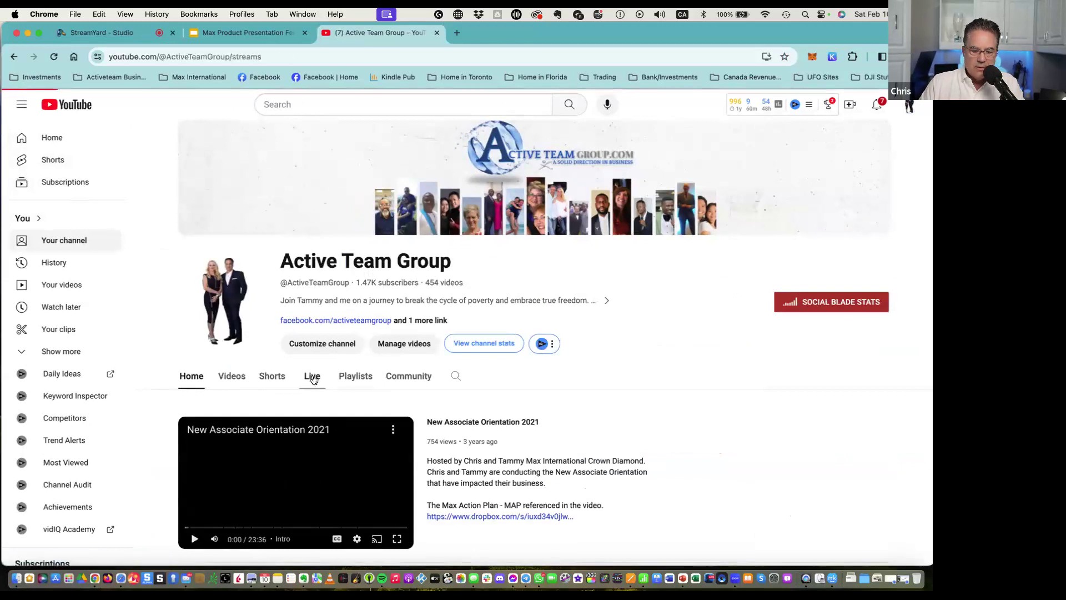
scroll(311, 361, "down", 5)
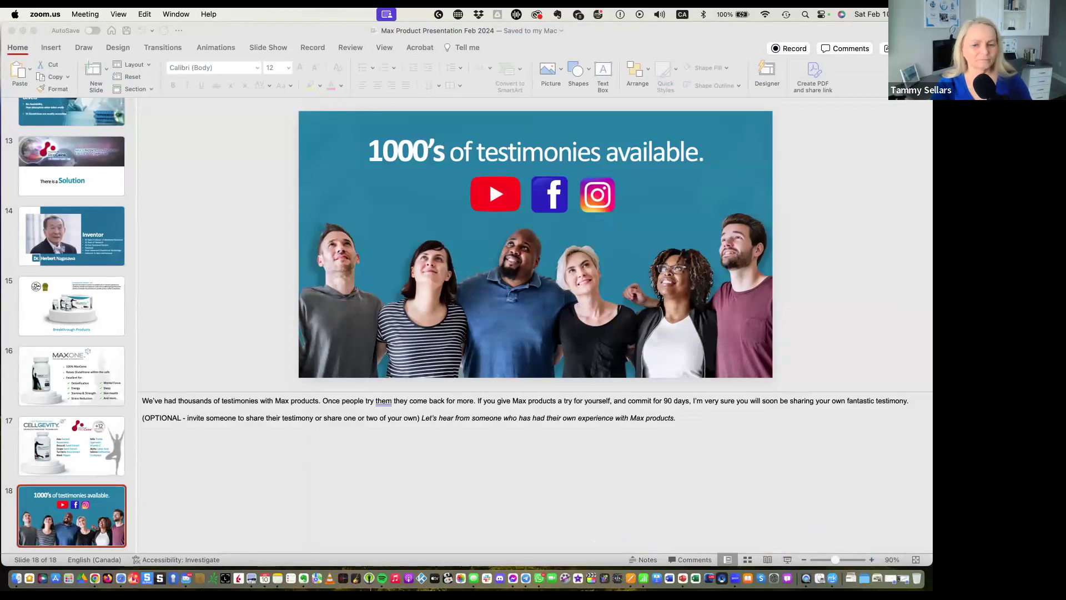
Minimize the Max Product Presentation Feb 2024 window in PowerPoint and return to the StreamYard studio in Chrome.
left_click(214, 109)
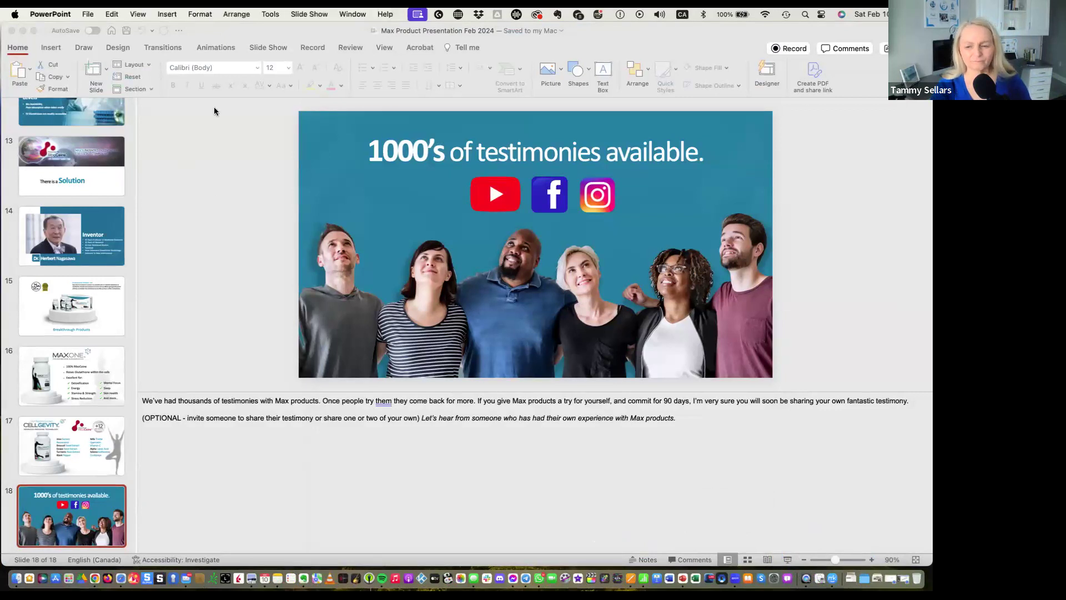
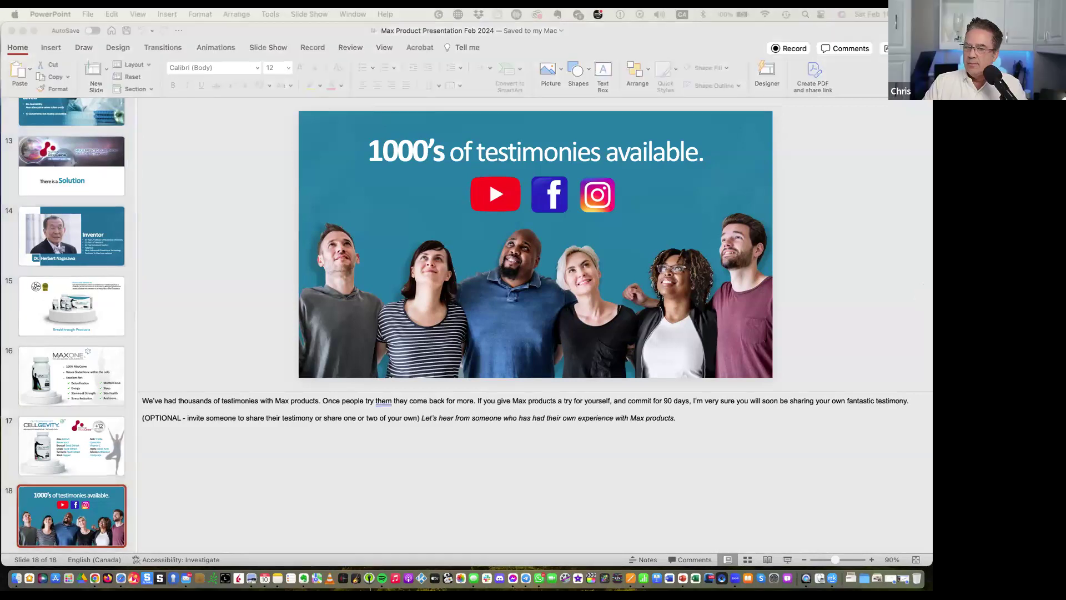
left_click(175, 116)
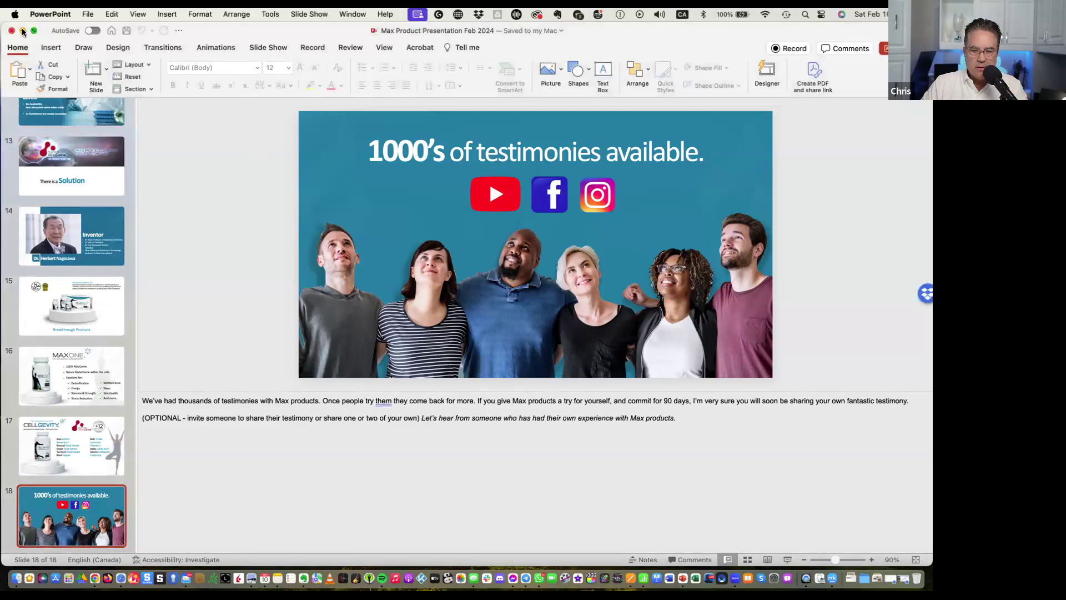
left_click(23, 30)
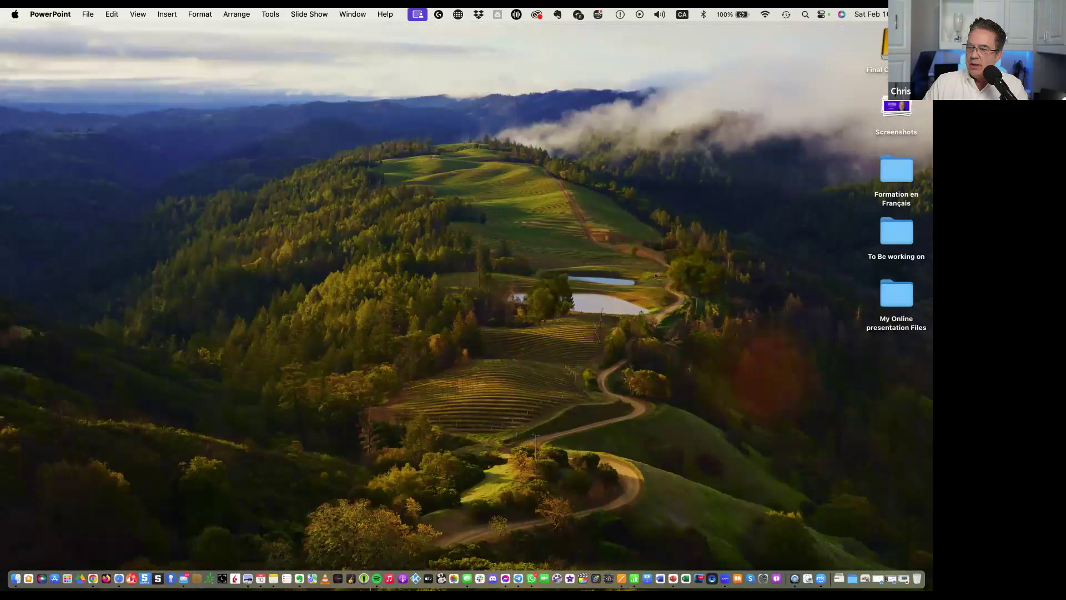
key("super+Tab")
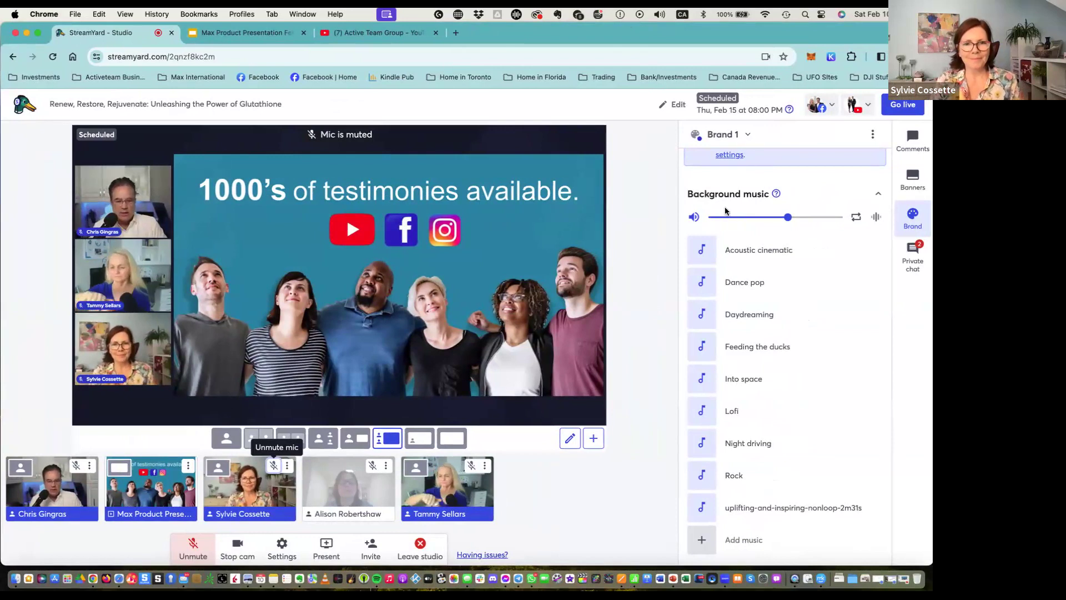
Show the viewer comments area in the studio and place the cursor in its comment field.
mouse_move(873, 281)
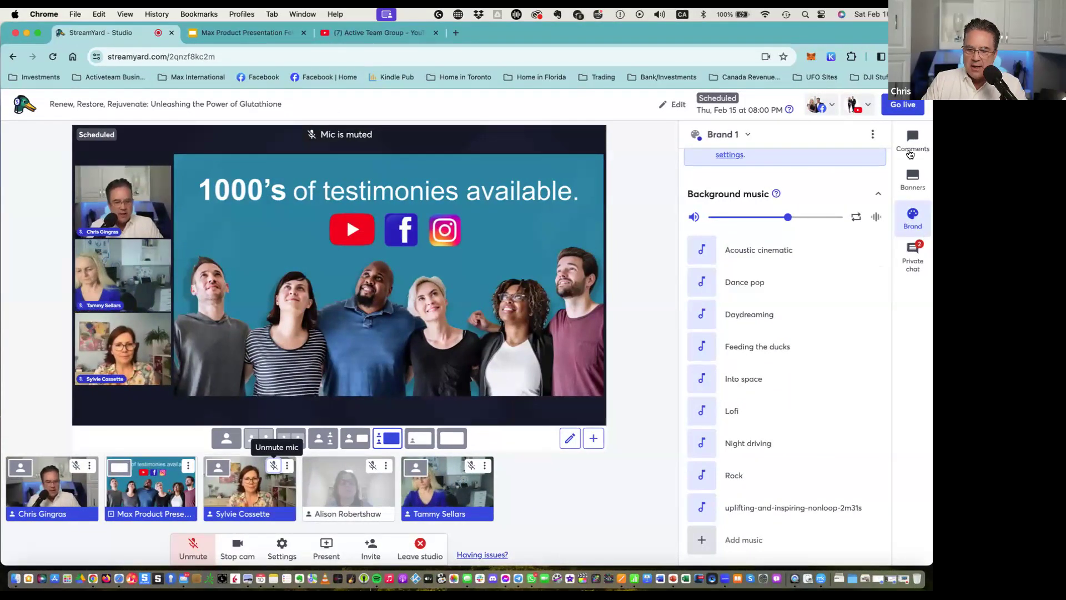
left_click(915, 144)
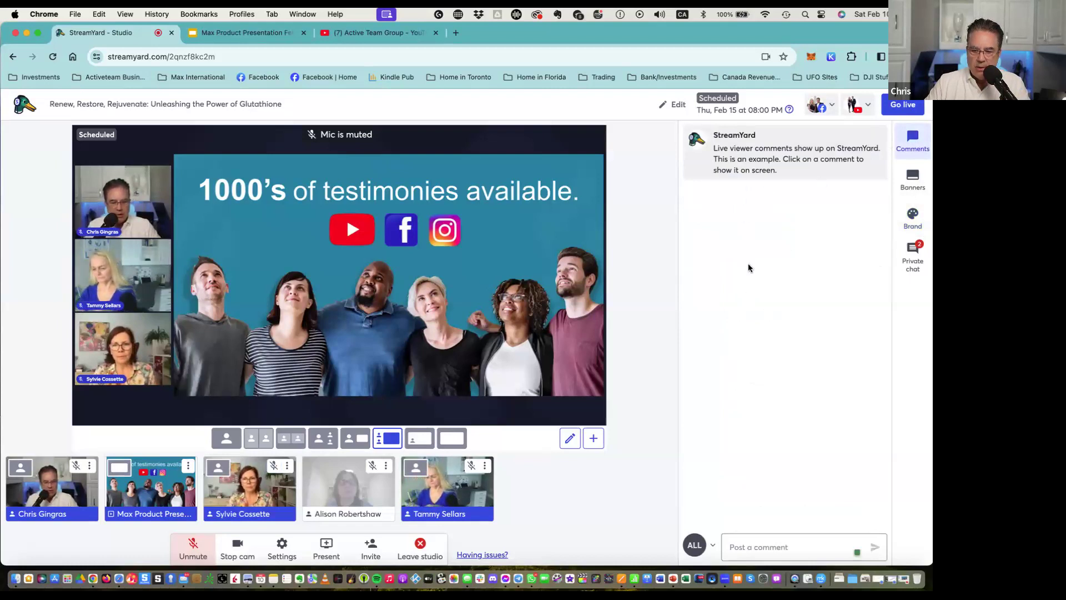
left_click(763, 548)
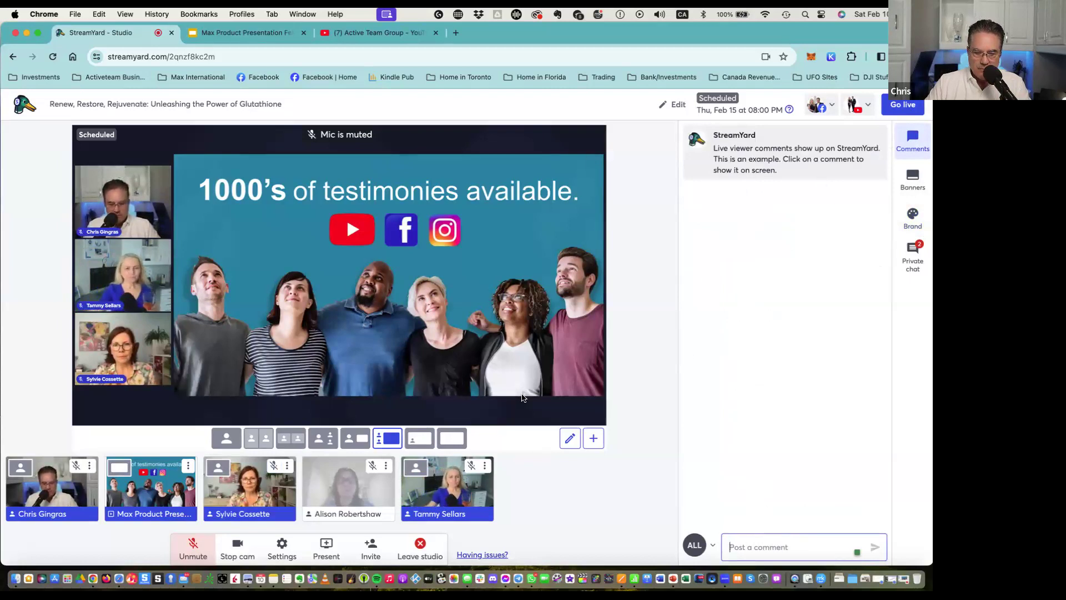
mouse_move(787, 177)
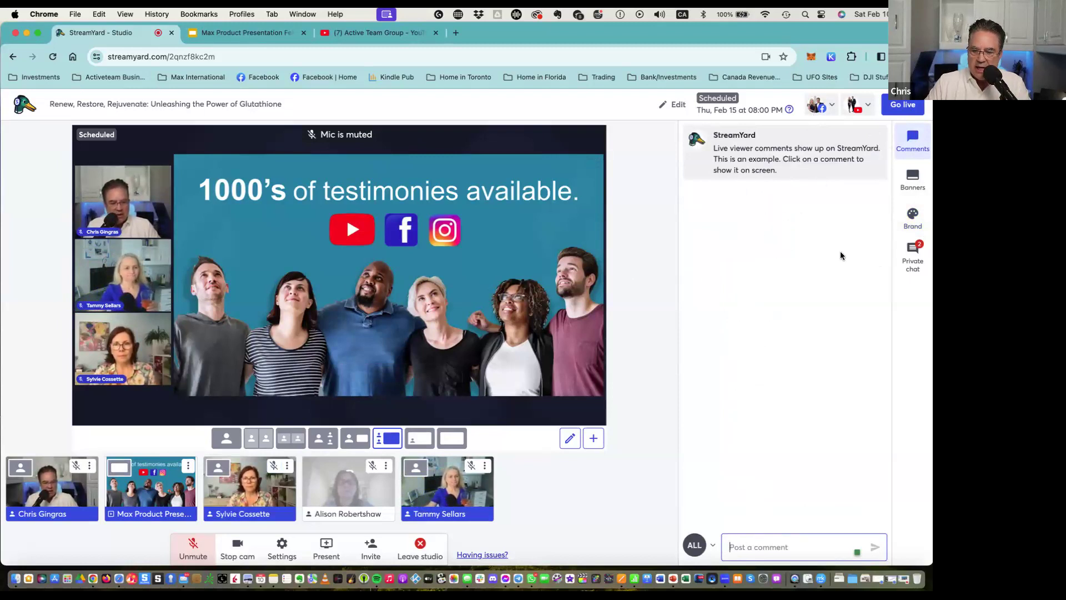
Look at the background music tracks, check the viewer comments area once more, and return to the track list.
left_click(914, 217)
mouse_move(776, 510)
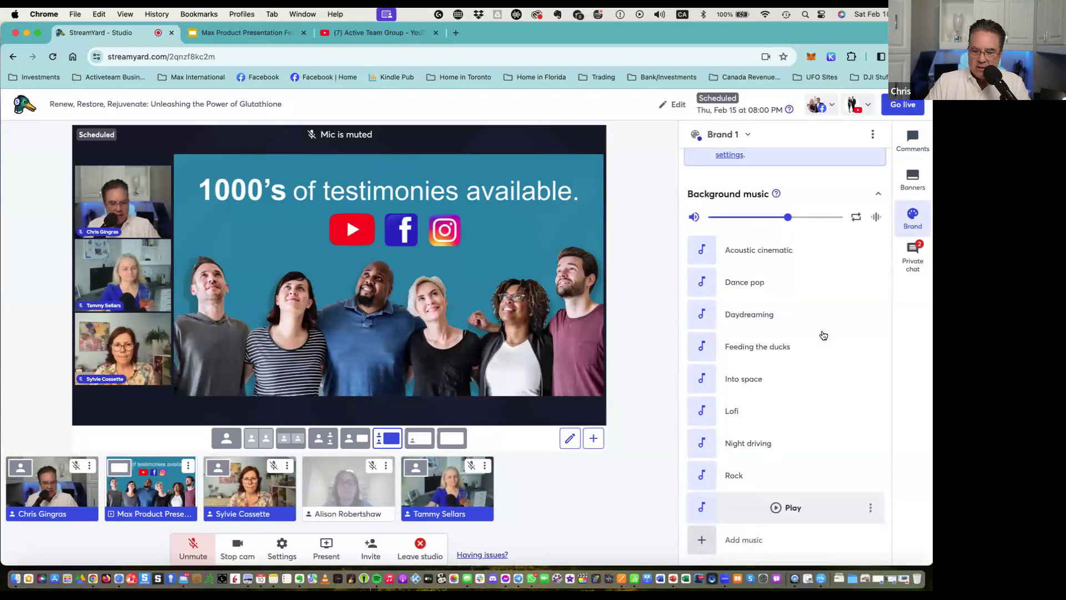
left_click(909, 150)
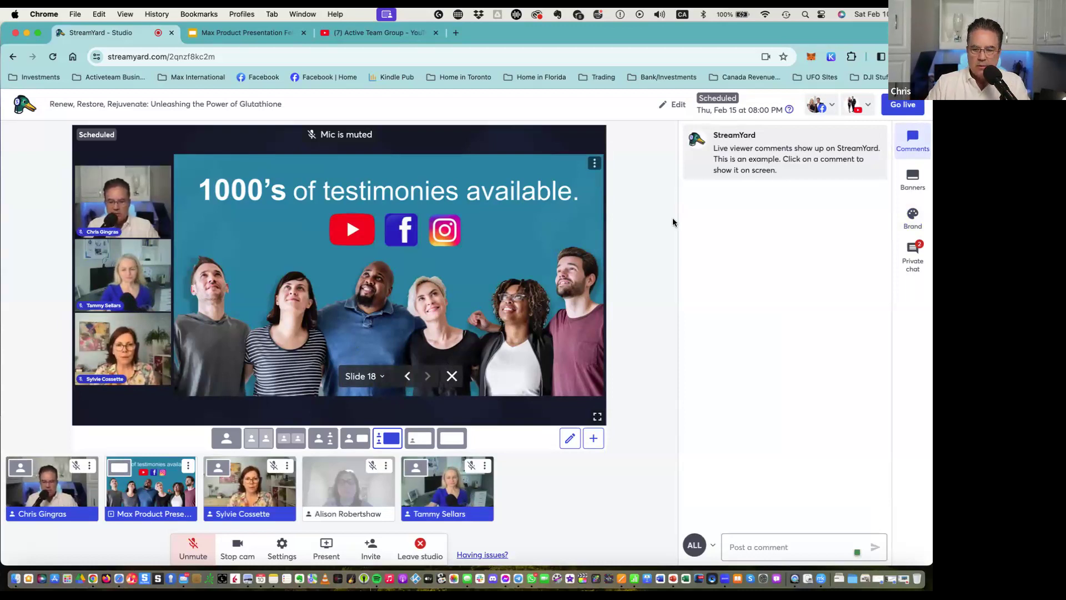
left_click(915, 220)
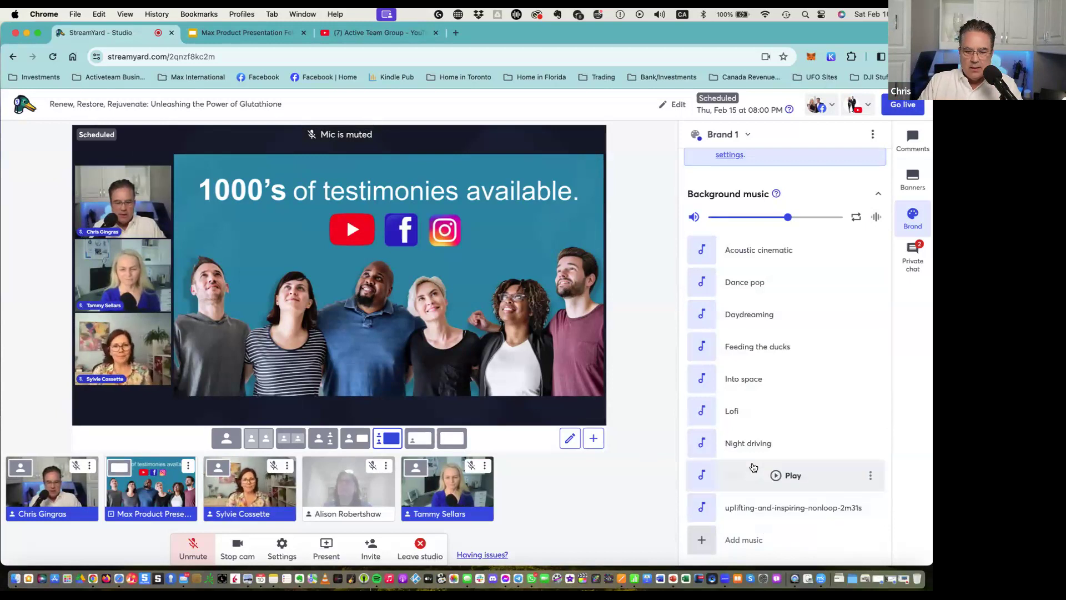
Look at the slide decks available for presenting and the sources for adding another file, then close the list.
left_click(325, 544)
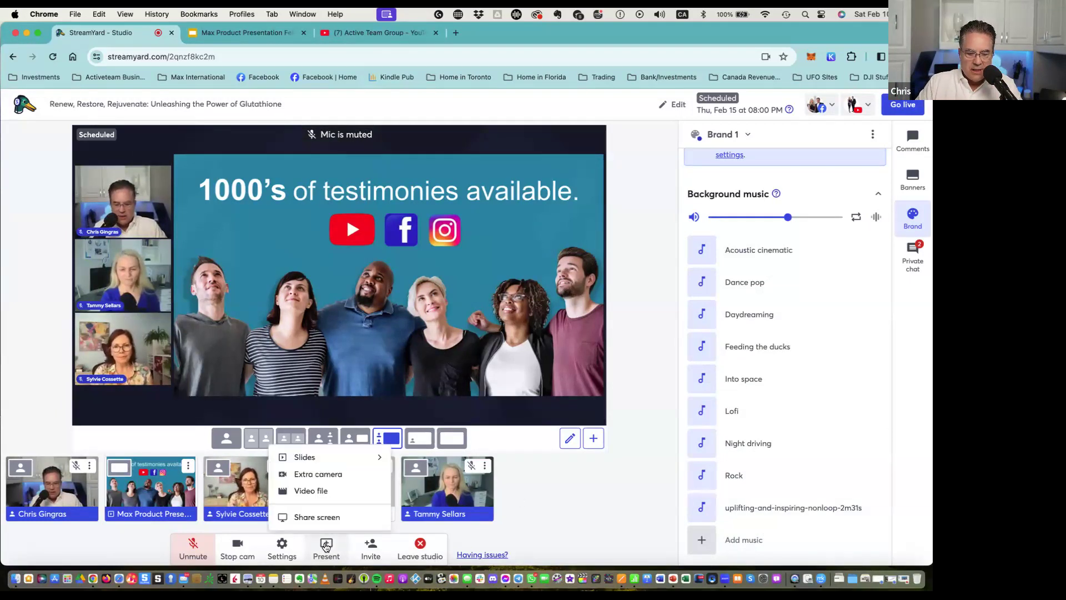
left_click(379, 456)
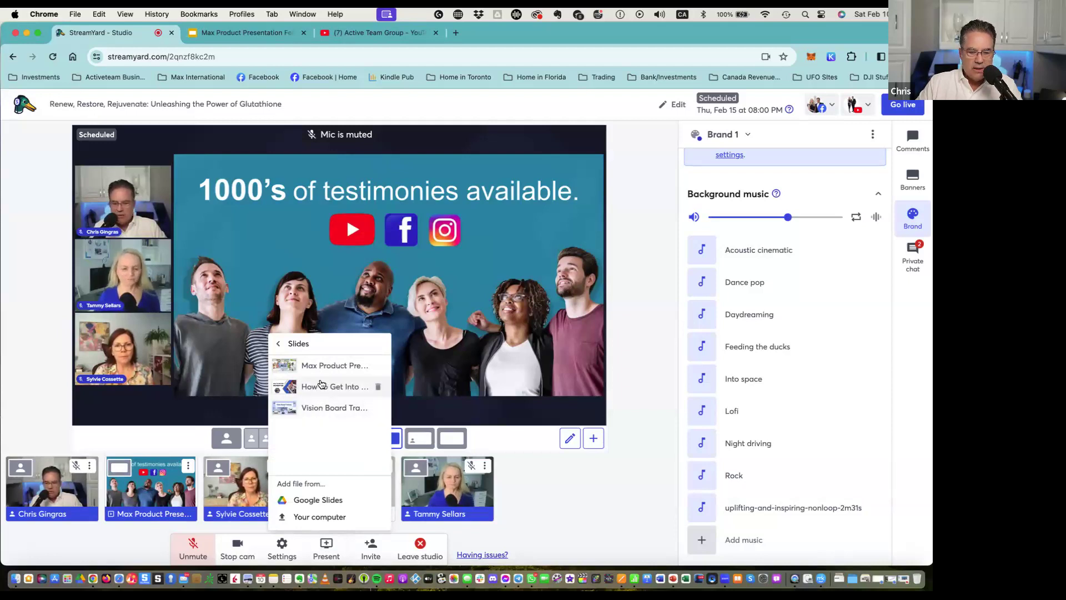
left_click(625, 332)
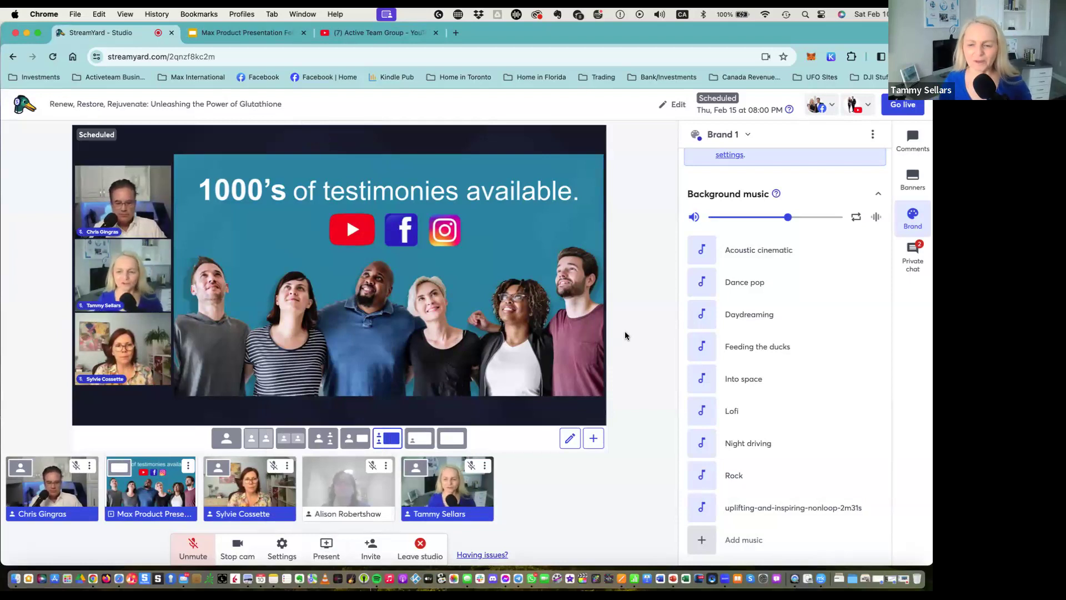
Play and pause the Acoustic cinematic track and the Dance pop track as background music previews.
mouse_move(758, 323)
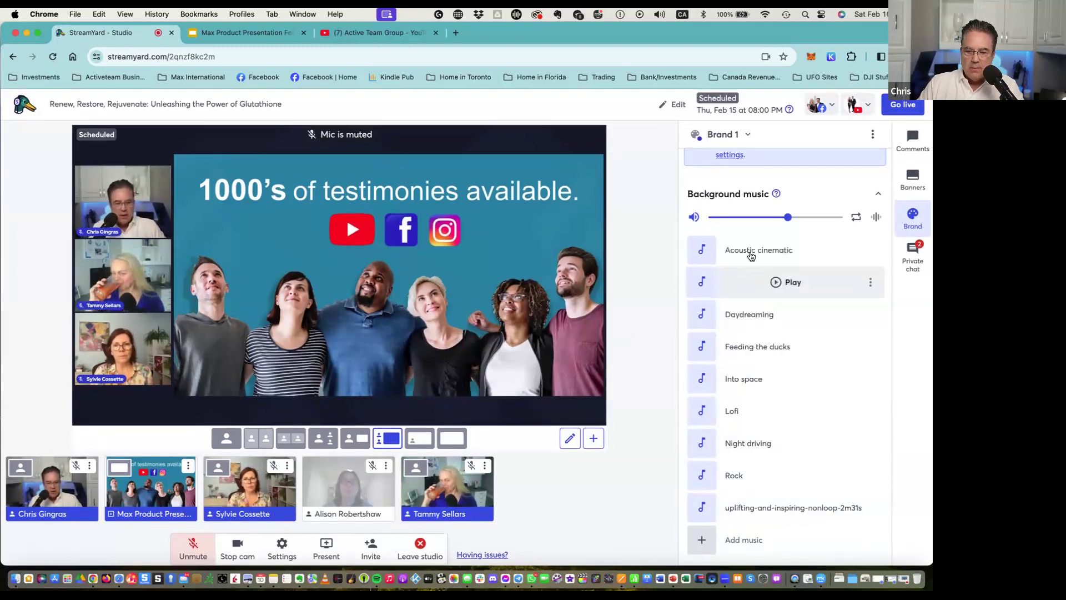
left_click(779, 254)
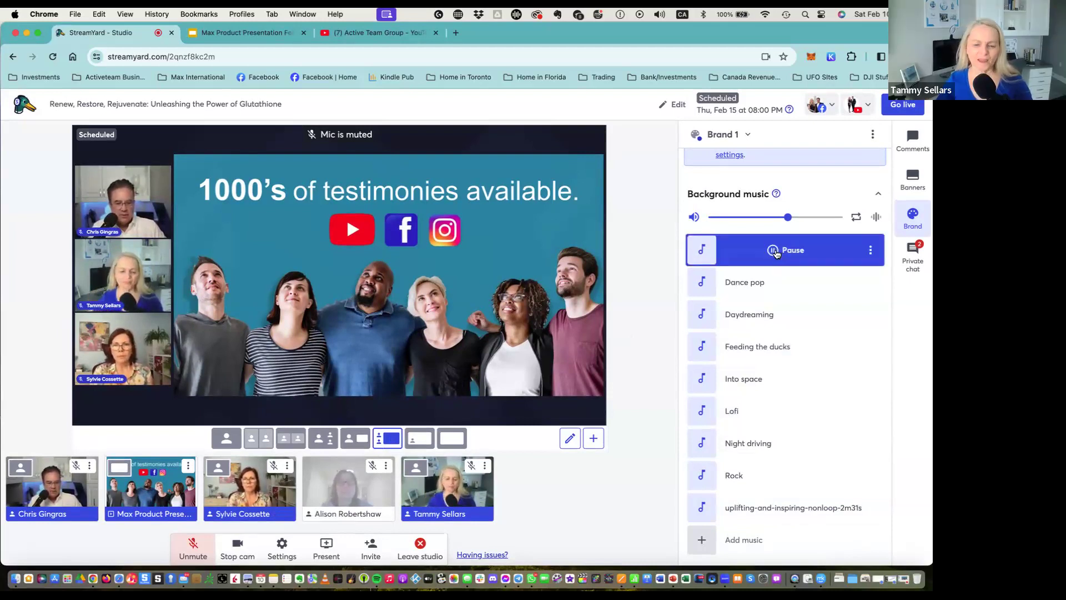
left_click(776, 252)
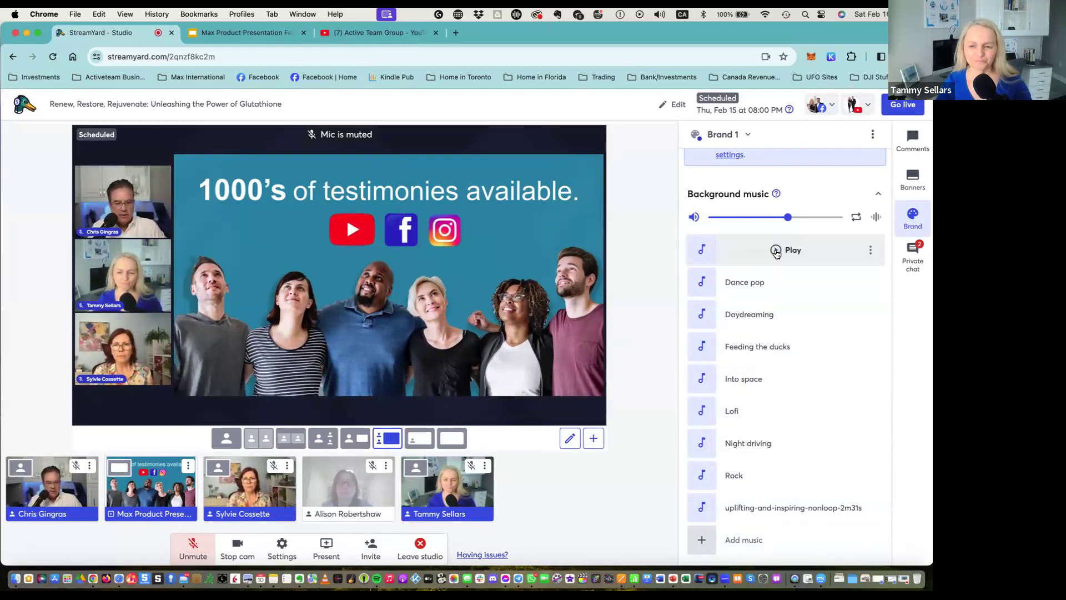
left_click(777, 284)
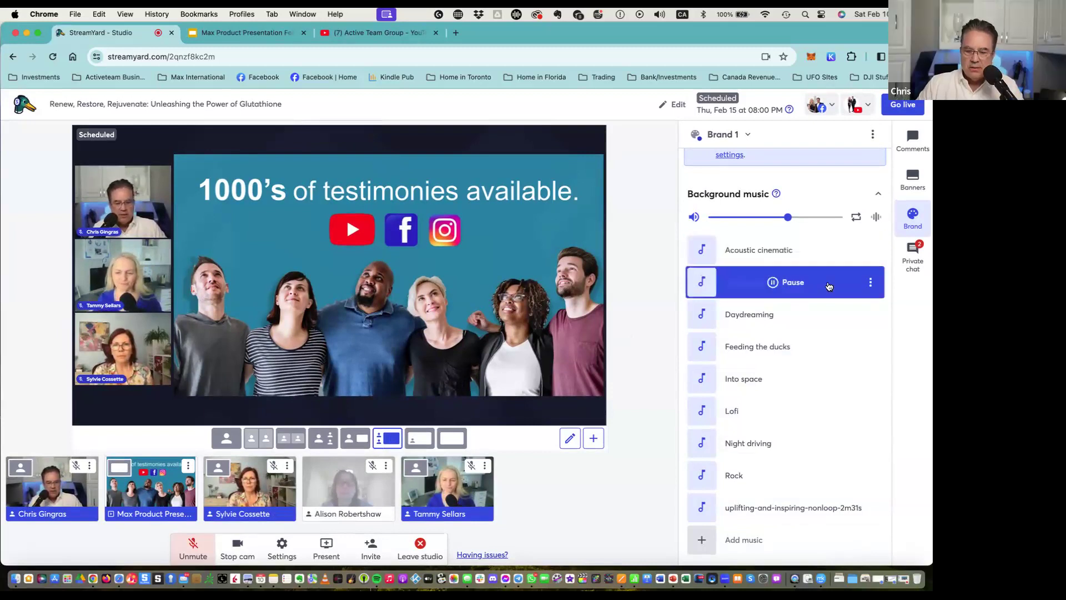
left_click(775, 283)
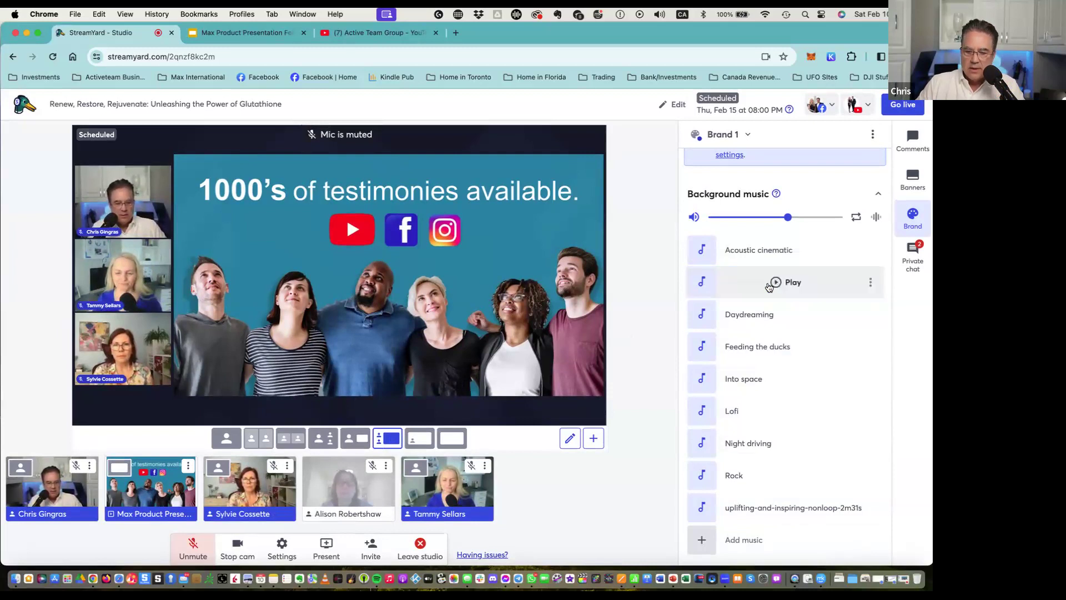
Play and pause the uploaded track uplifting-and-inspiring-nonloop-2m31s.
scroll(763, 468, "down", 1)
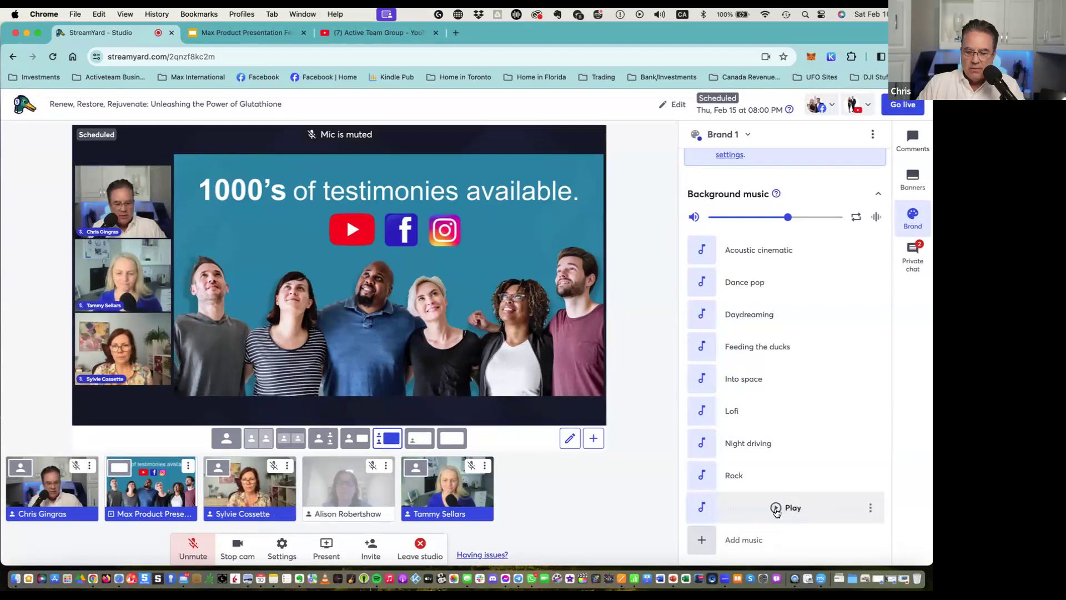
left_click(776, 509)
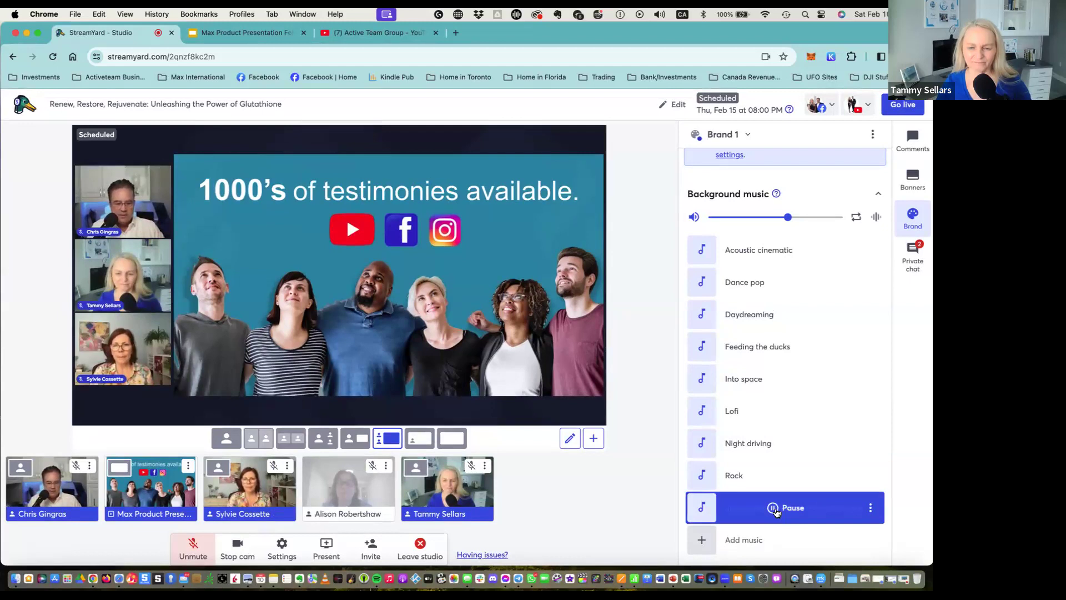
left_click(775, 509)
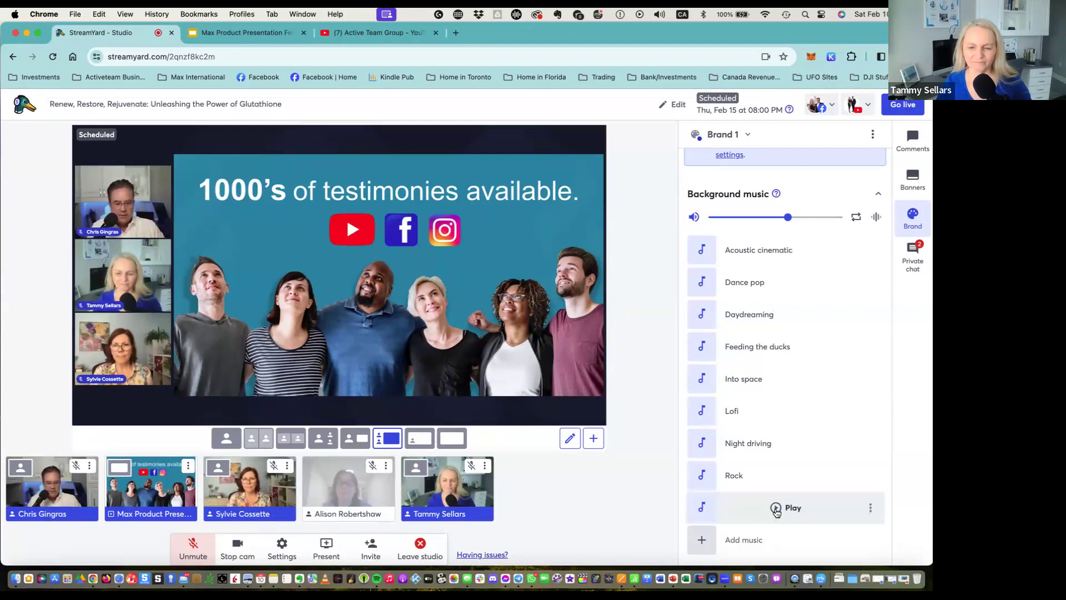
Switch the stage to the full-screen slide layout without people, and jump the presentation to slide 1.
left_click(450, 440)
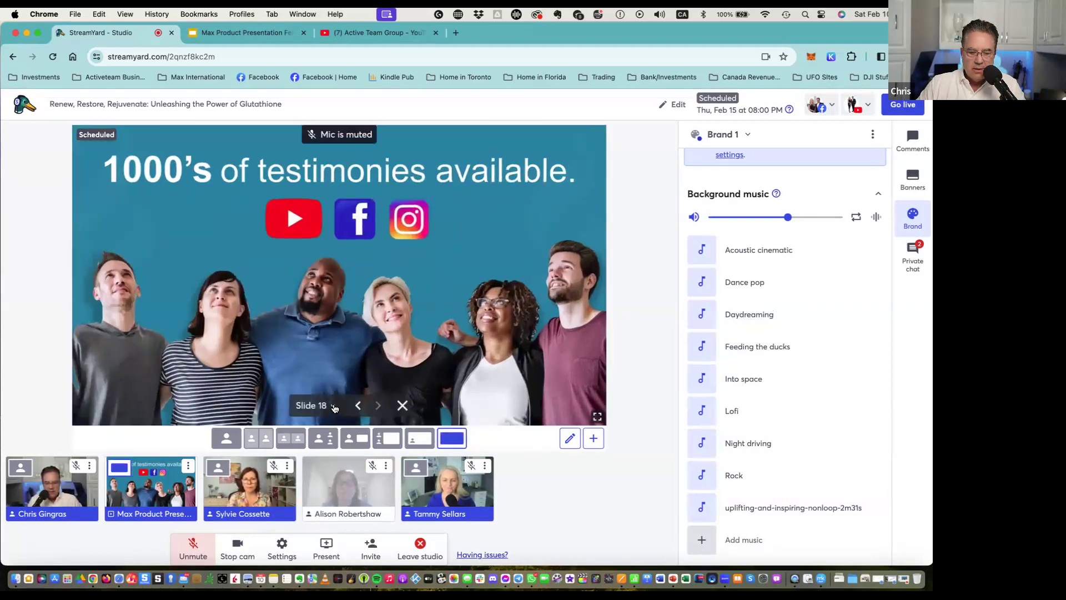
left_click(315, 405)
scroll(310, 338, "up", 2)
scroll(308, 349, "up", 5)
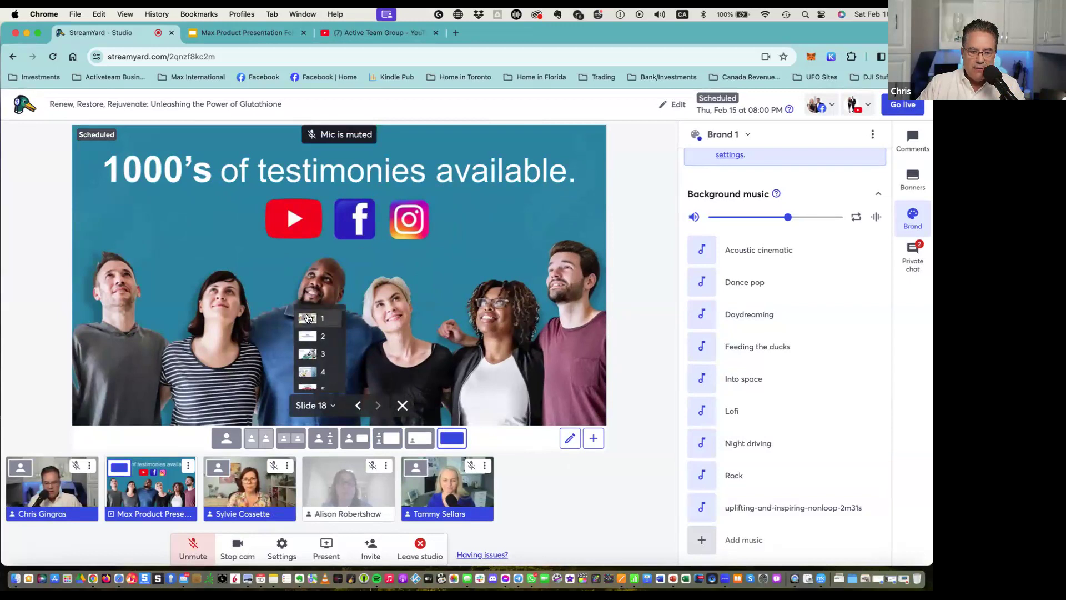
left_click(308, 319)
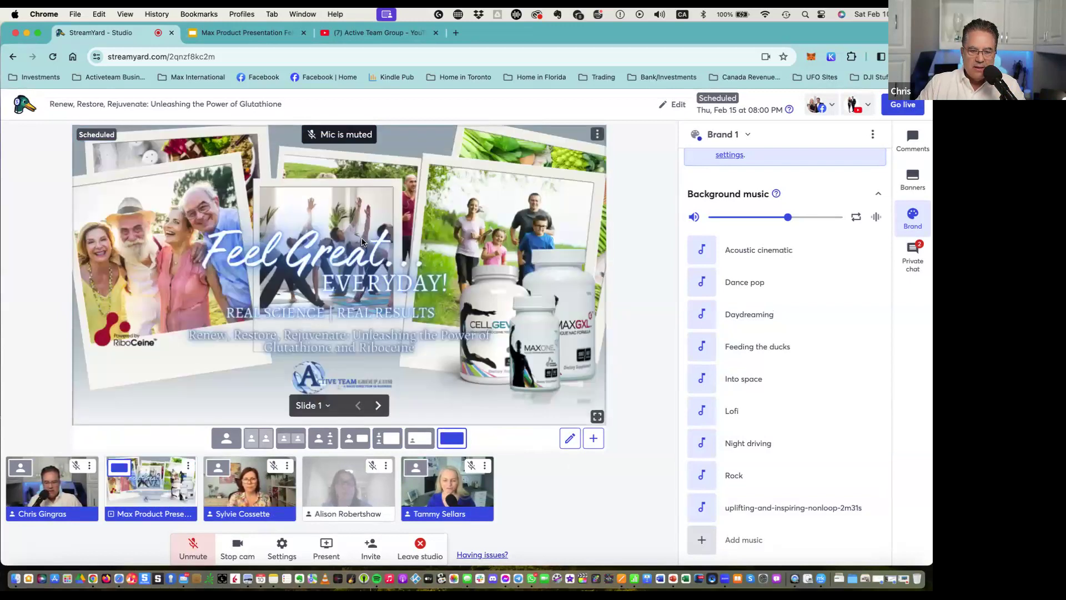
Return to the Active Team Group live streams on YouTube and dismiss the MacKeeper pop-up covering the page.
left_click(361, 37)
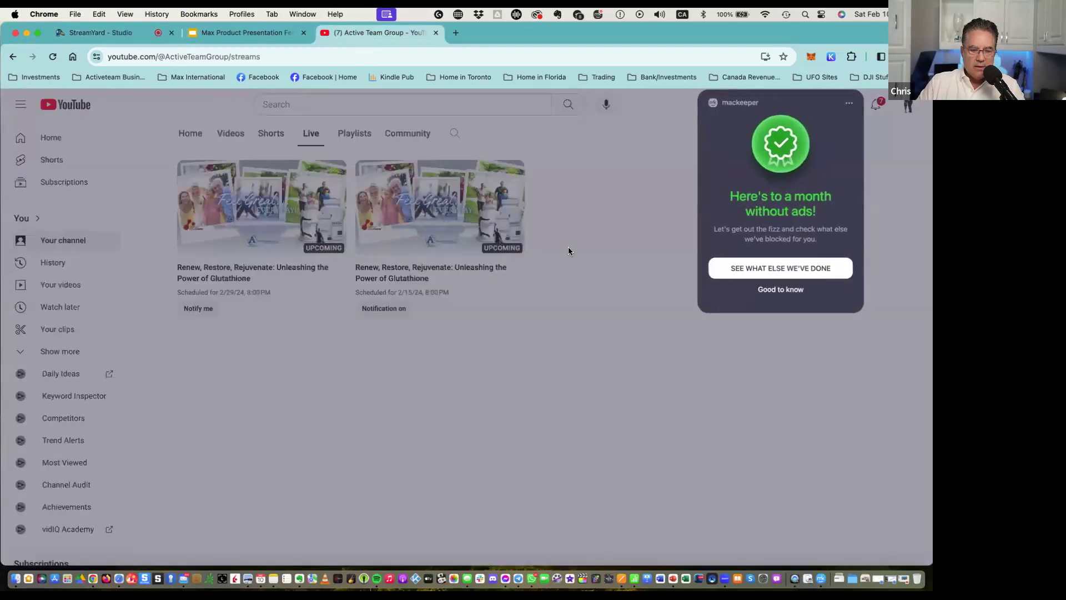
left_click(558, 240)
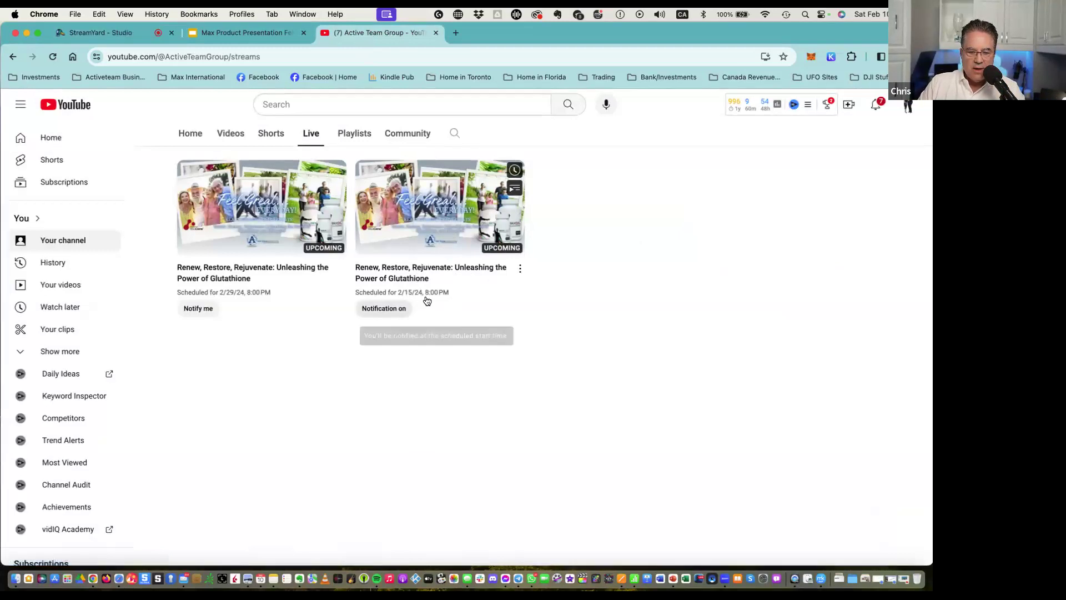
Copy the share link of the upcoming YouTube stream scheduled for 2/15/24, and close the sharing dialog.
left_click(520, 268)
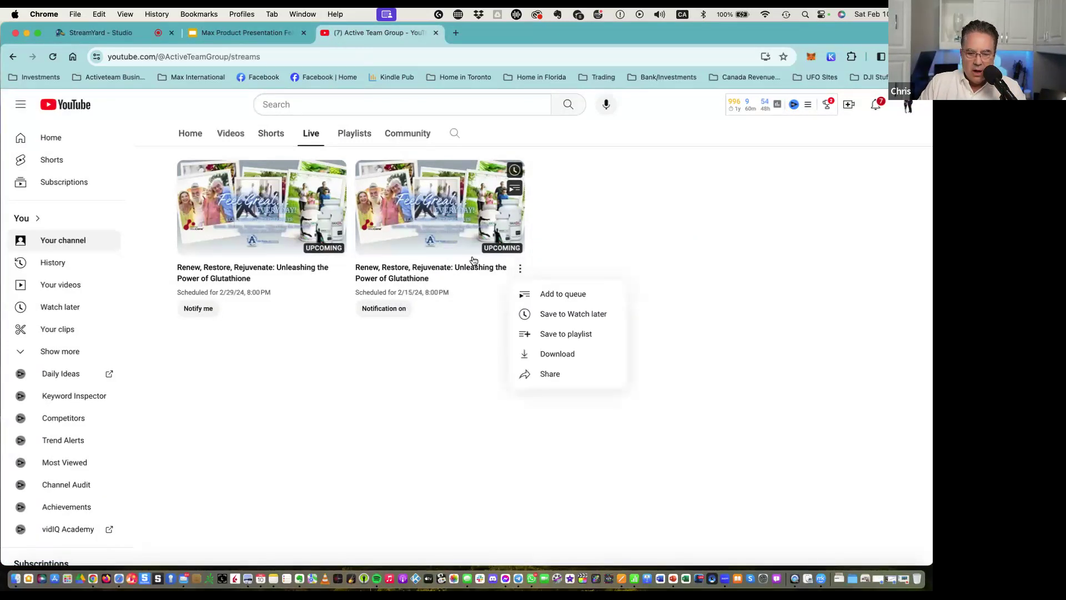
left_click(553, 378)
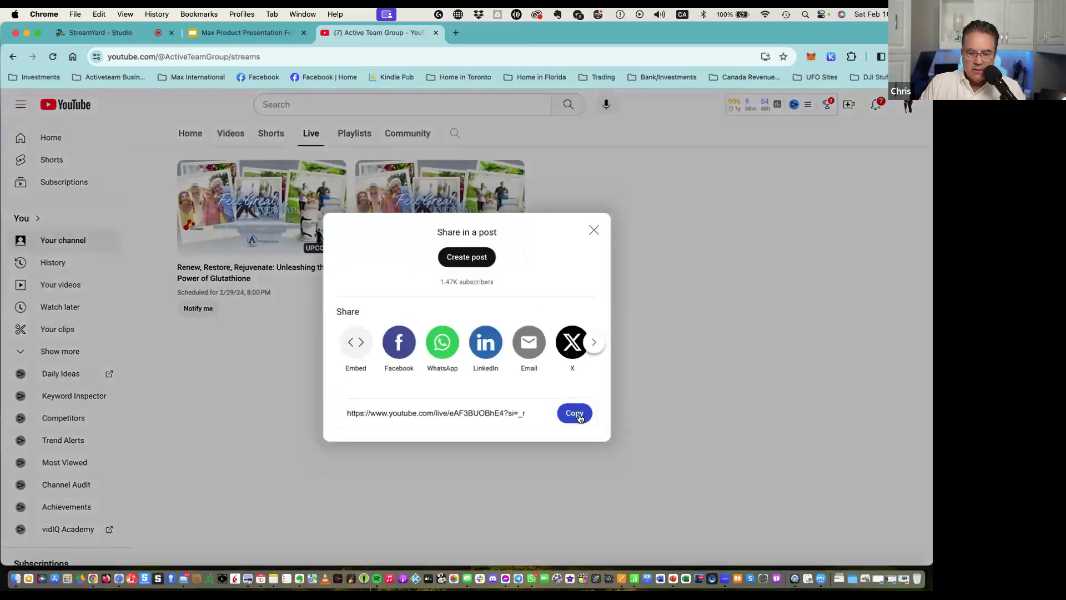
left_click(579, 418)
left_click(594, 231)
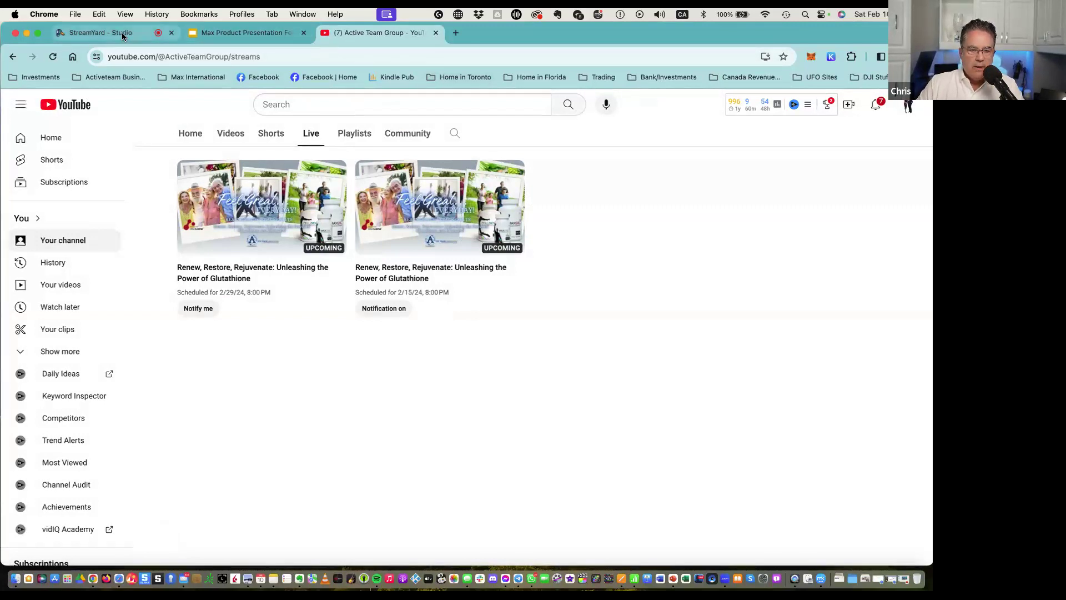
Switch back to the StreamYard studio and show the live viewer comments.
left_click(145, 34)
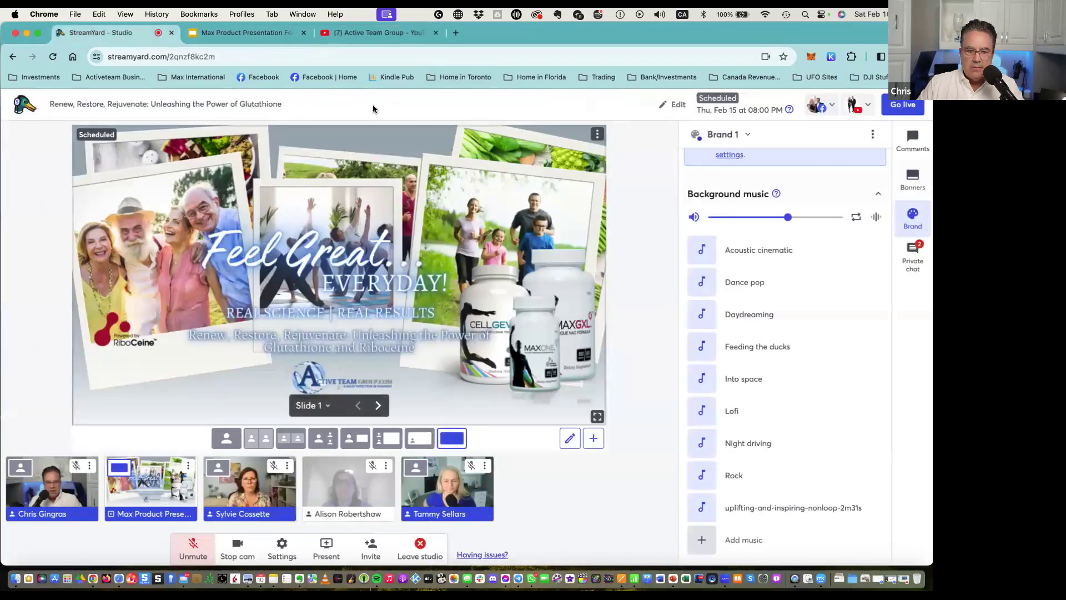
left_click(914, 139)
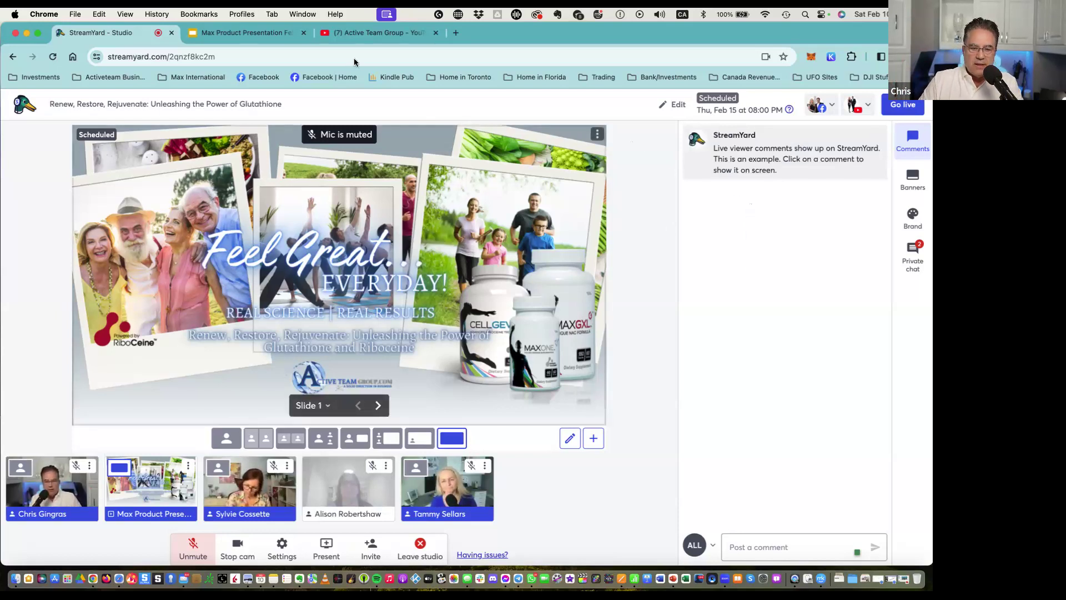
left_click(455, 33)
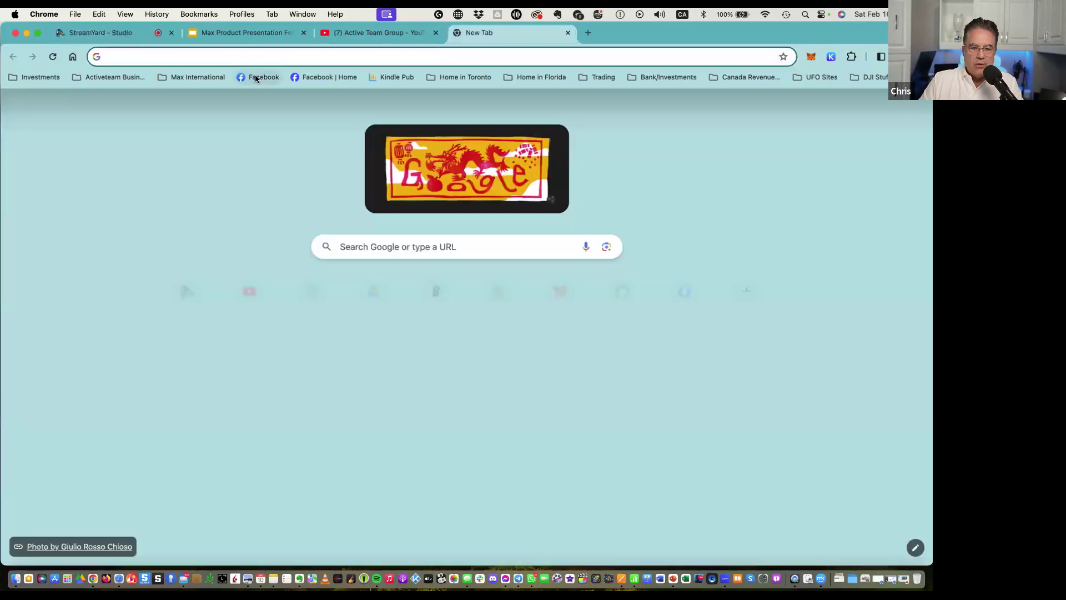
left_click(256, 78)
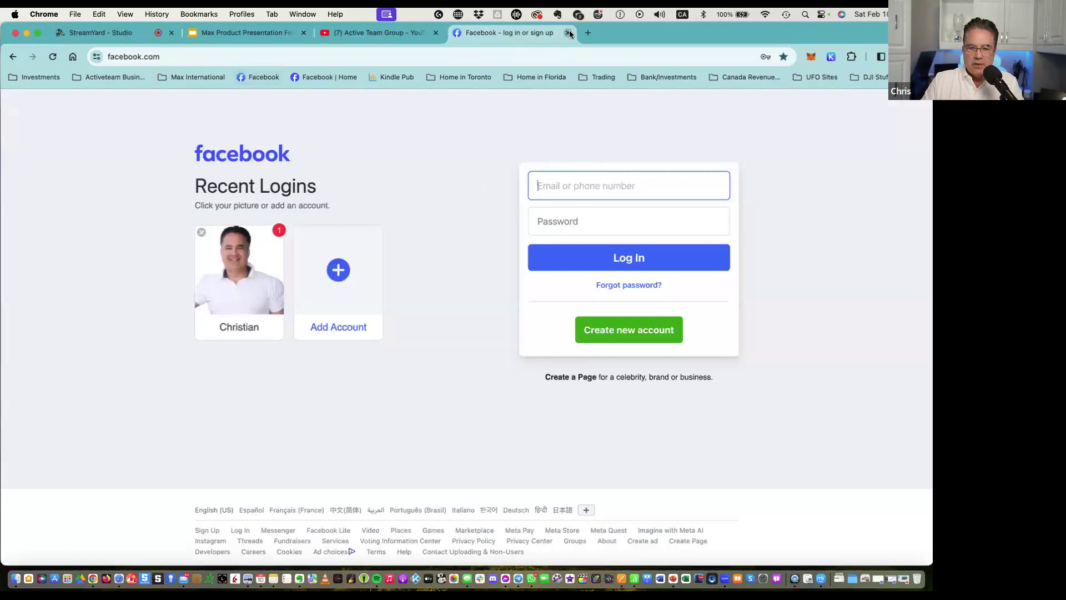
key("super+w")
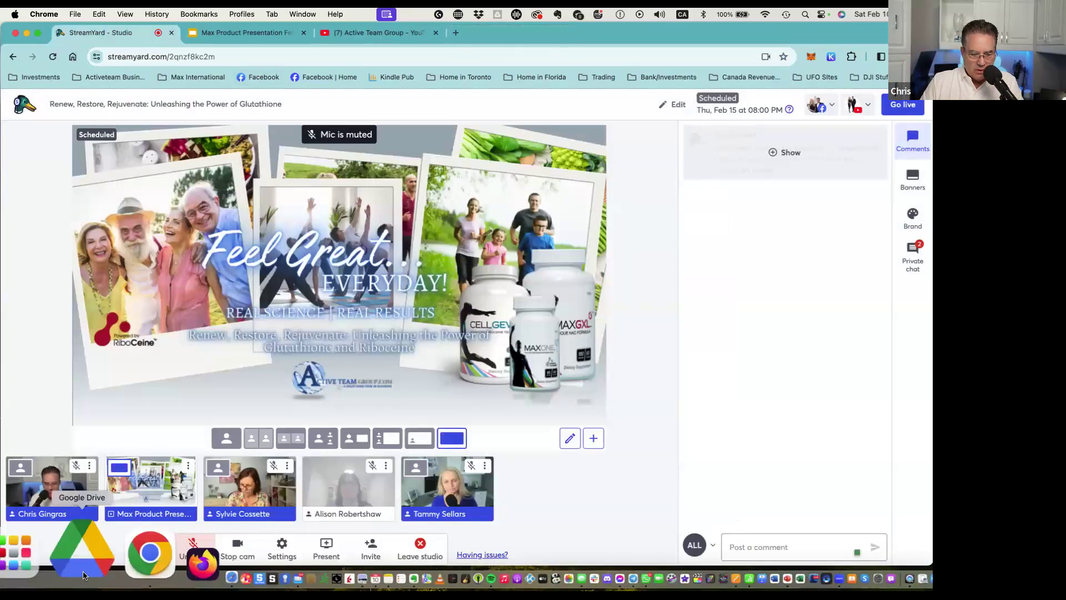
Switch to Safari and open the Facebook home page in a new tab.
left_click(119, 566)
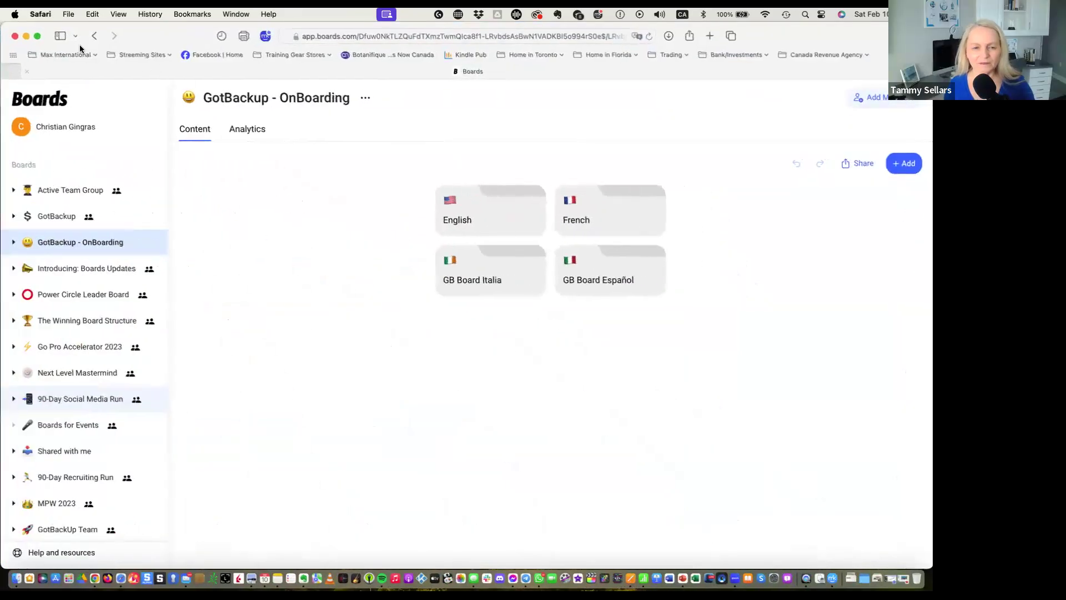
left_click(61, 192)
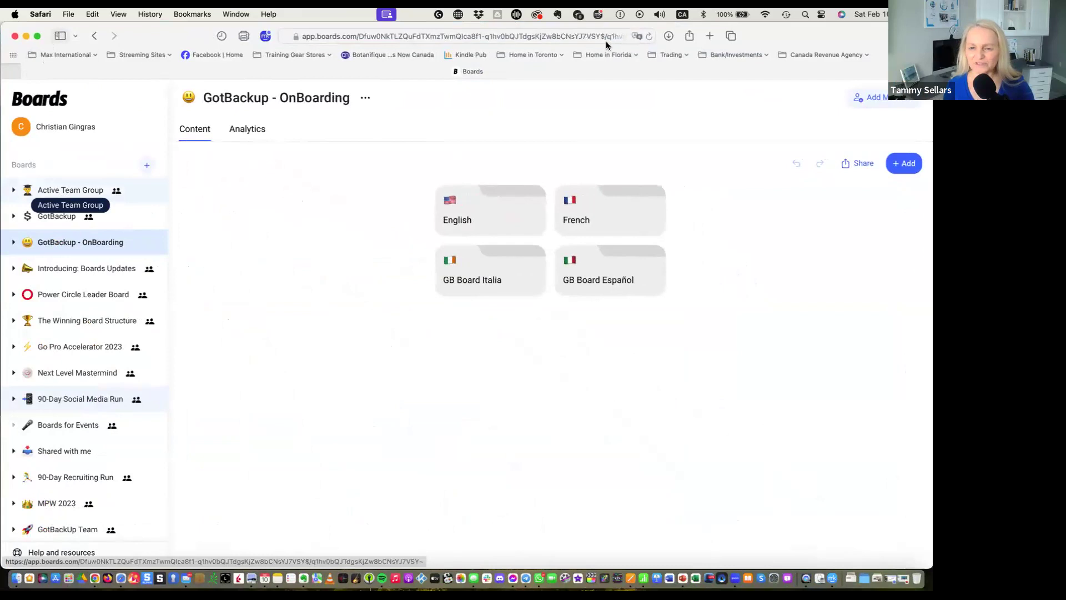
left_click(710, 35)
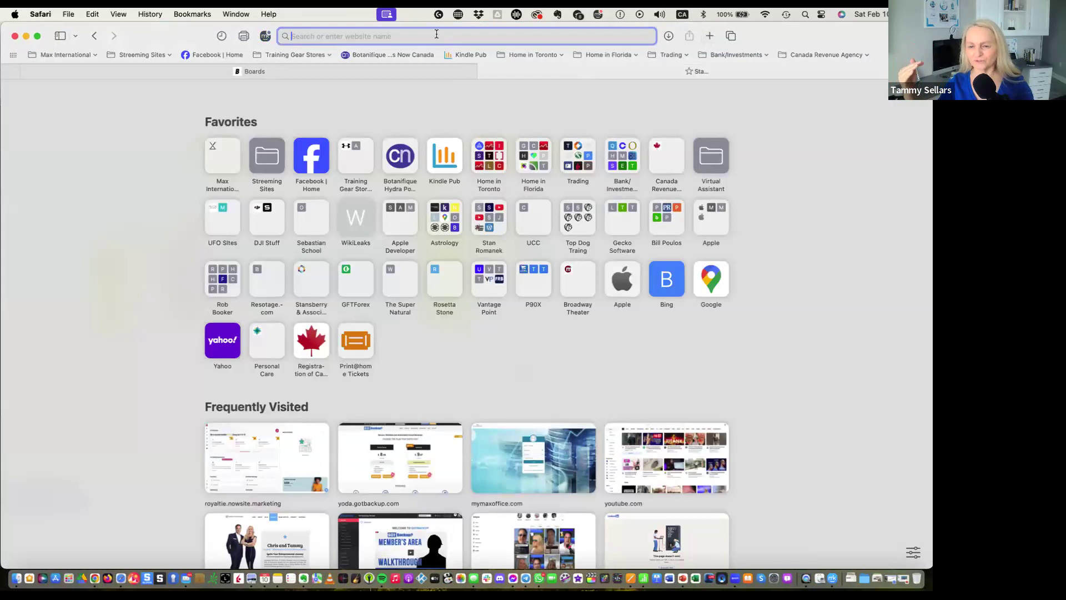
left_click(317, 162)
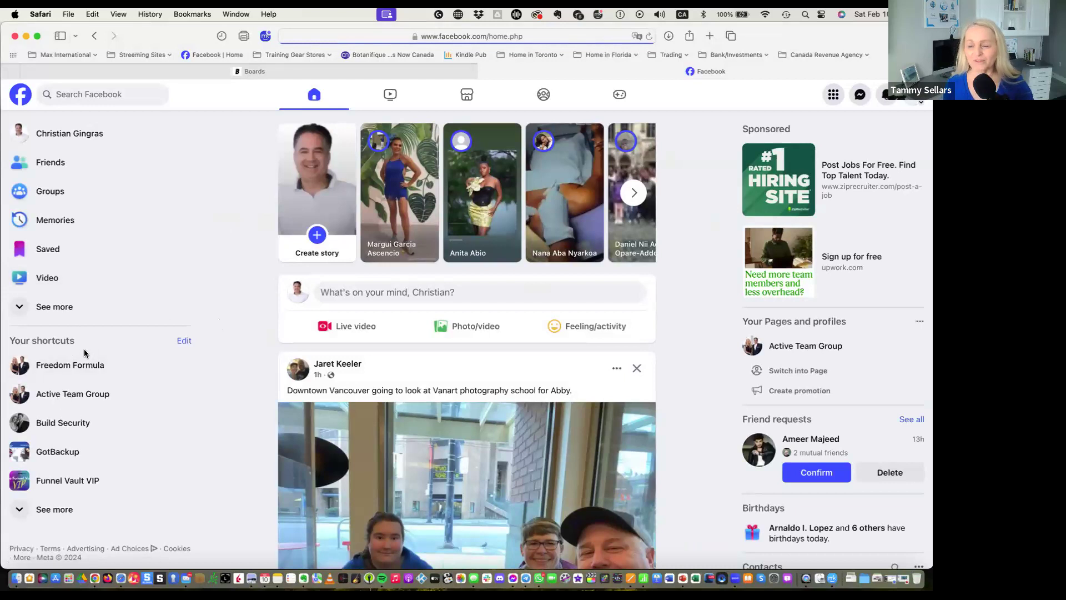
Expand the Facebook shortcuts and open the group Riboceine to Glutathione | Real Results, Real Science.
scroll(86, 366, "down", 3)
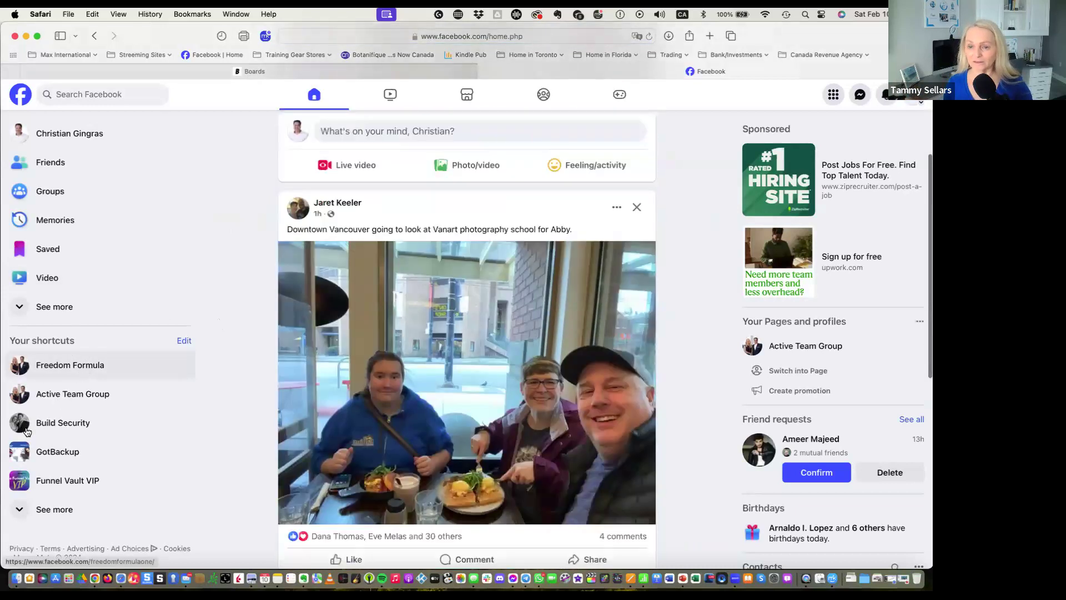
left_click(23, 510)
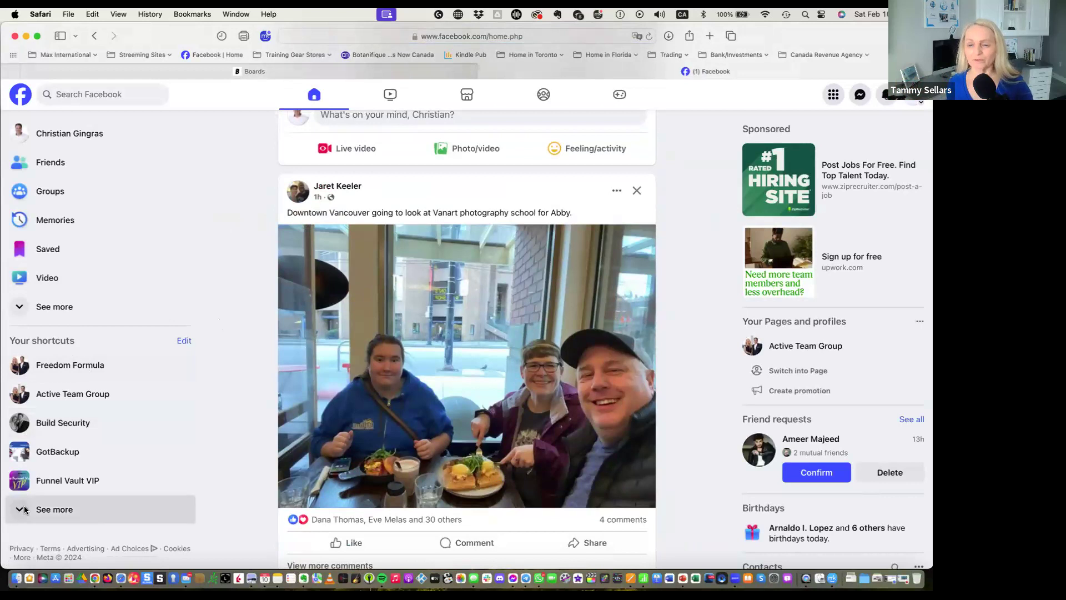
scroll(65, 438, "down", 10)
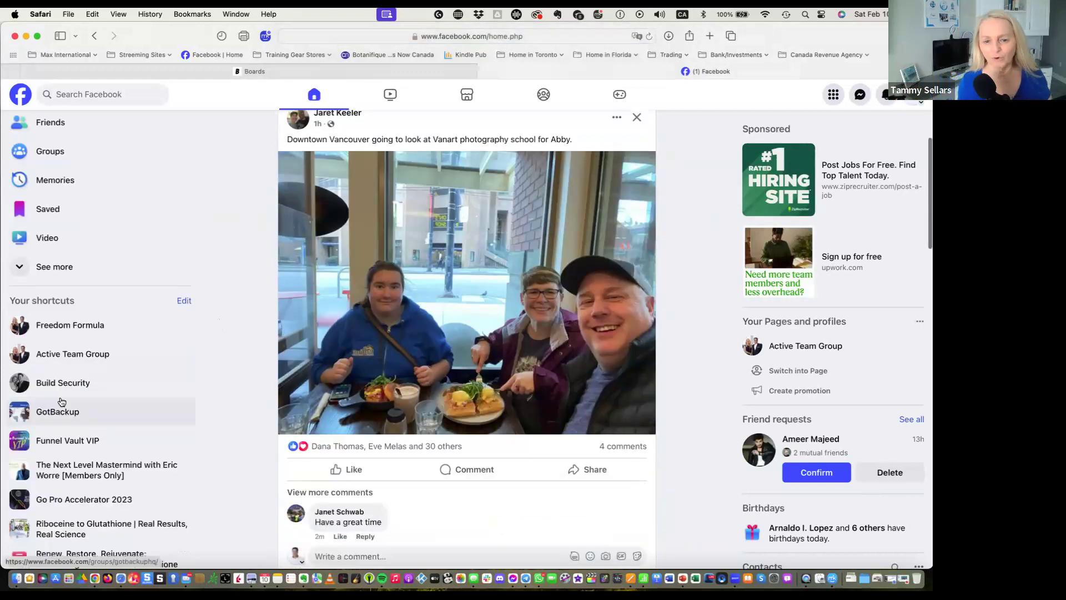
scroll(61, 399, "down", 1)
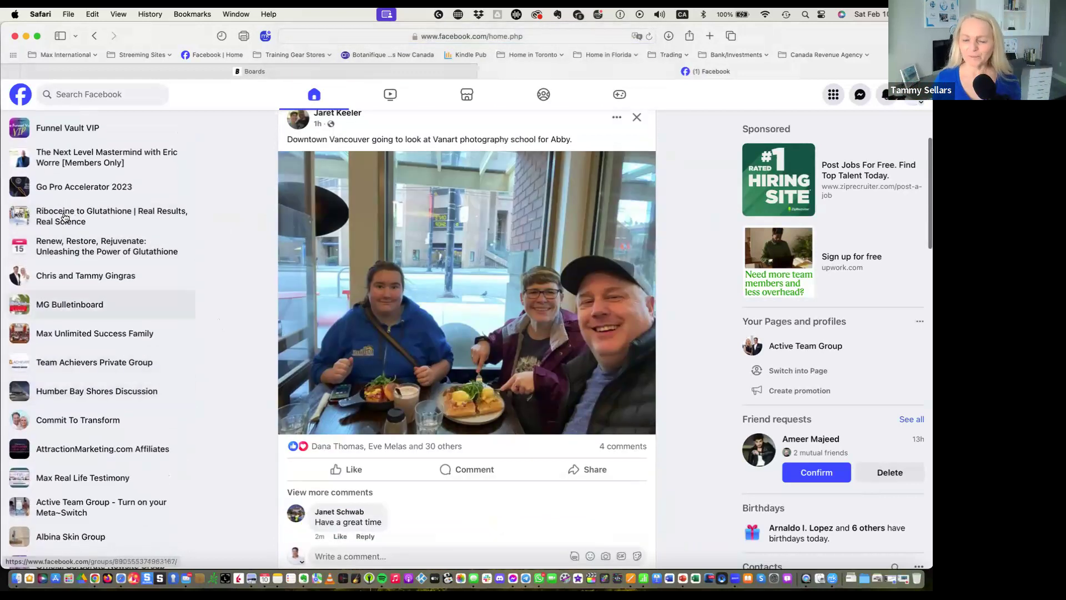
left_click(44, 218)
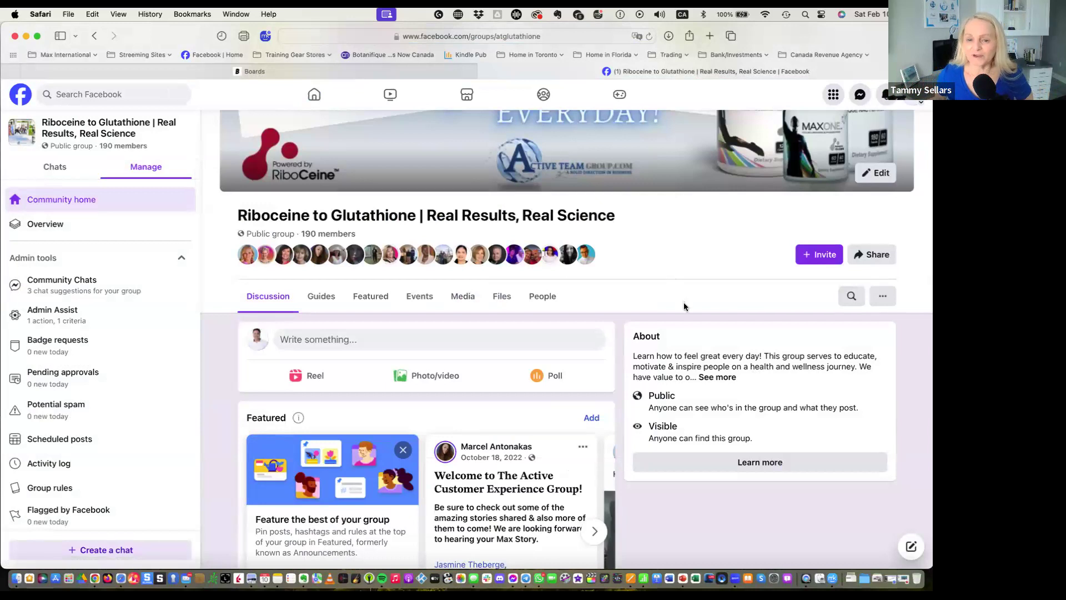
Look through the Riboceine to Glutathione group's cover, featured items and recent posts.
scroll(684, 306, "down", 2)
scroll(684, 305, "up", 5)
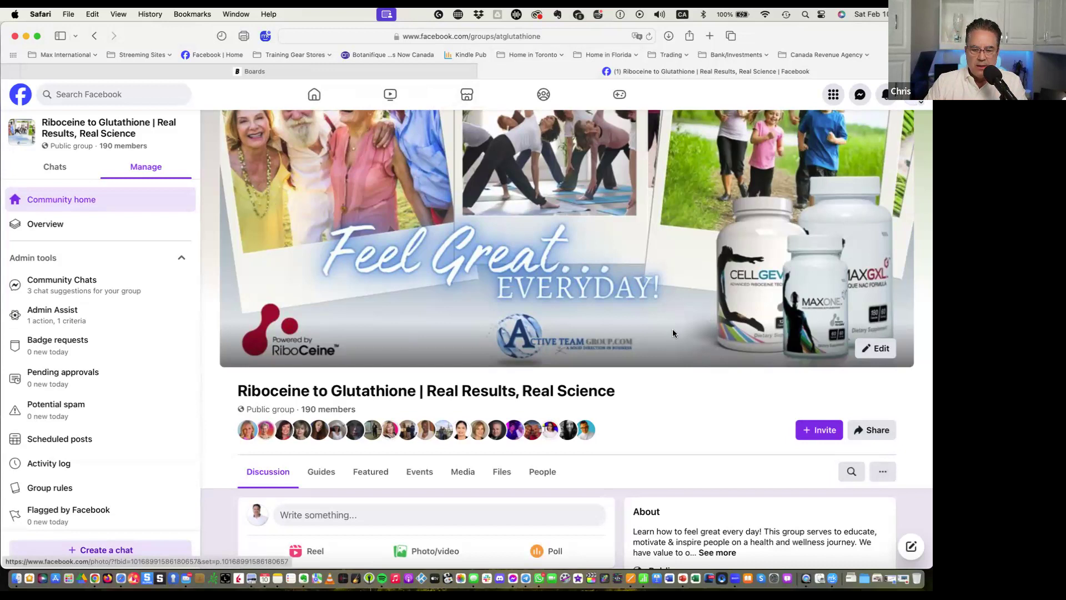
scroll(672, 333, "down", 5)
scroll(575, 341, "down", 5)
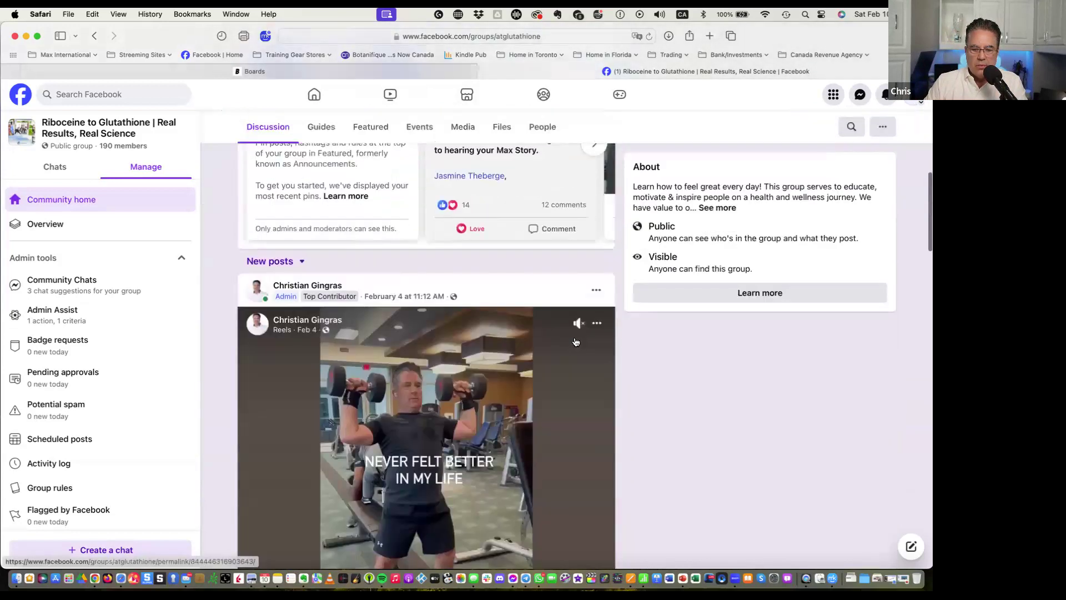
scroll(576, 342, "down", 10)
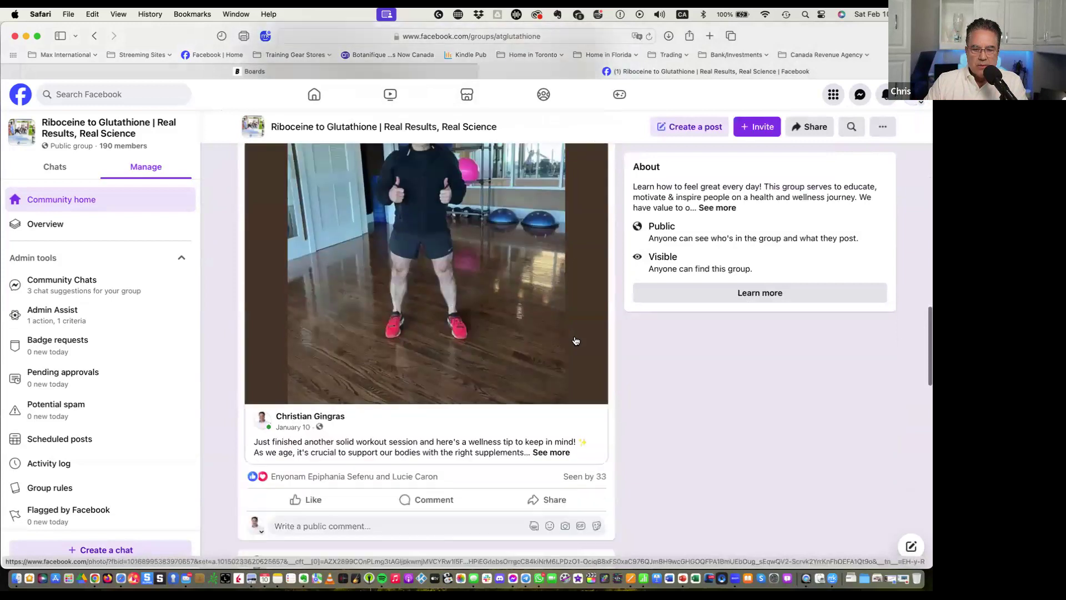
scroll(576, 341, "down", 5)
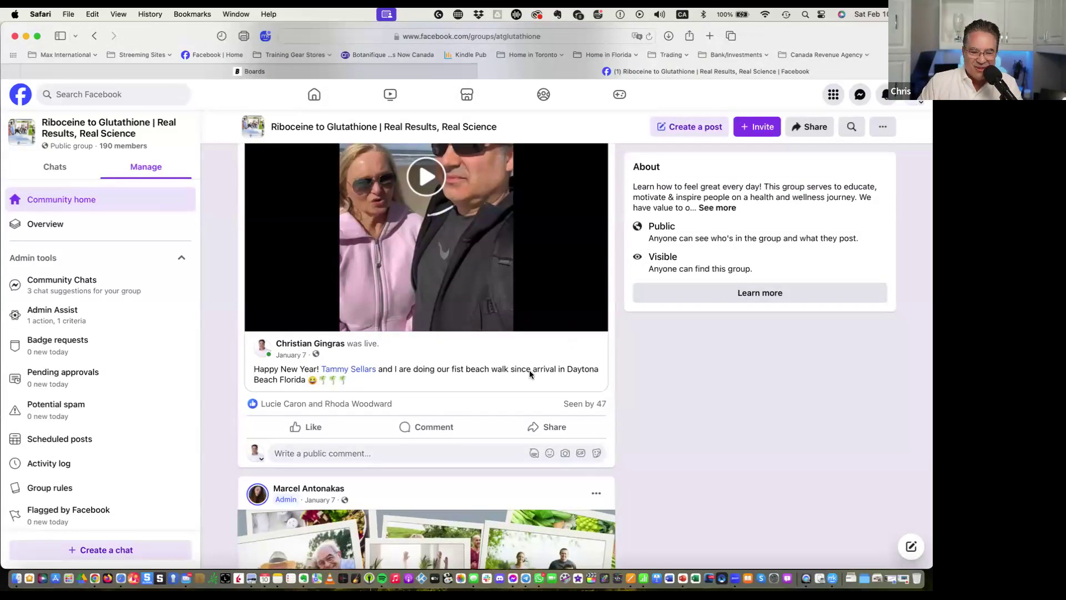
scroll(527, 375, "down", 5)
scroll(526, 376, "down", 5)
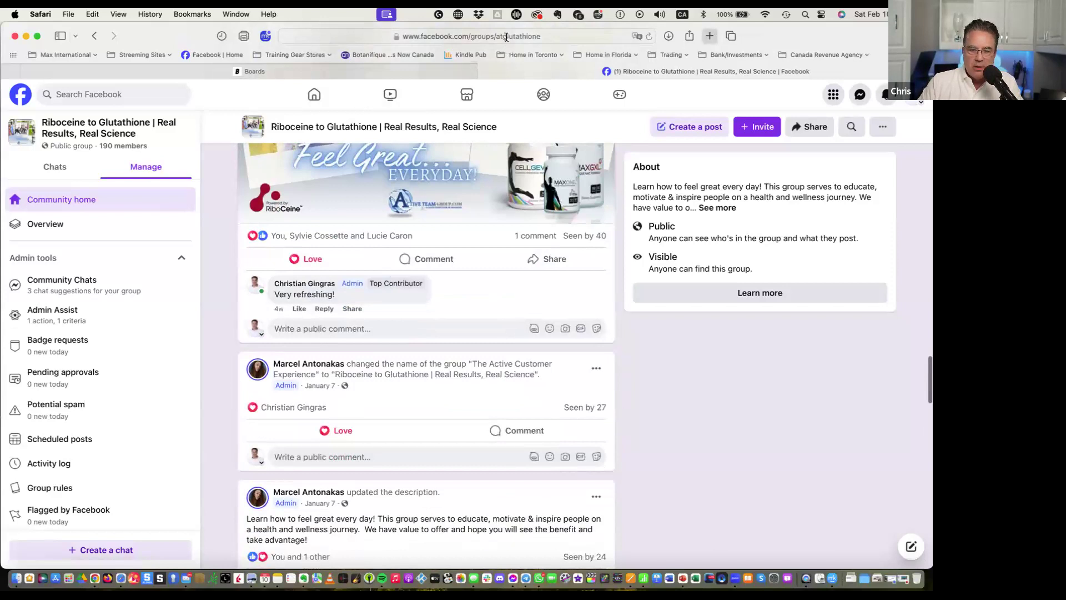
Switch the Facebook profile to Active Team Group and open its page.
key("super+t")
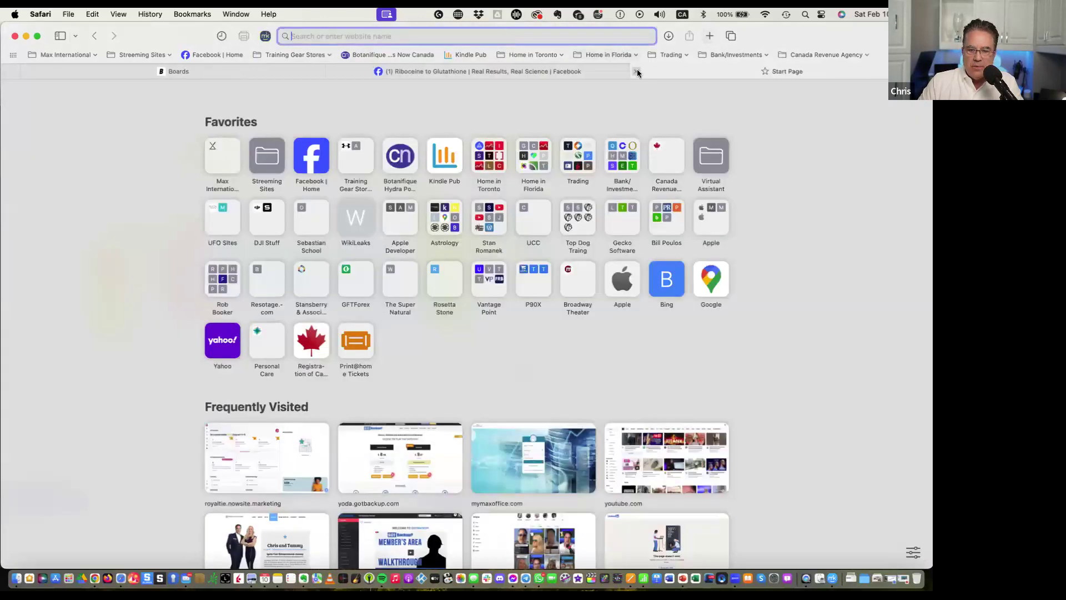
left_click(637, 72)
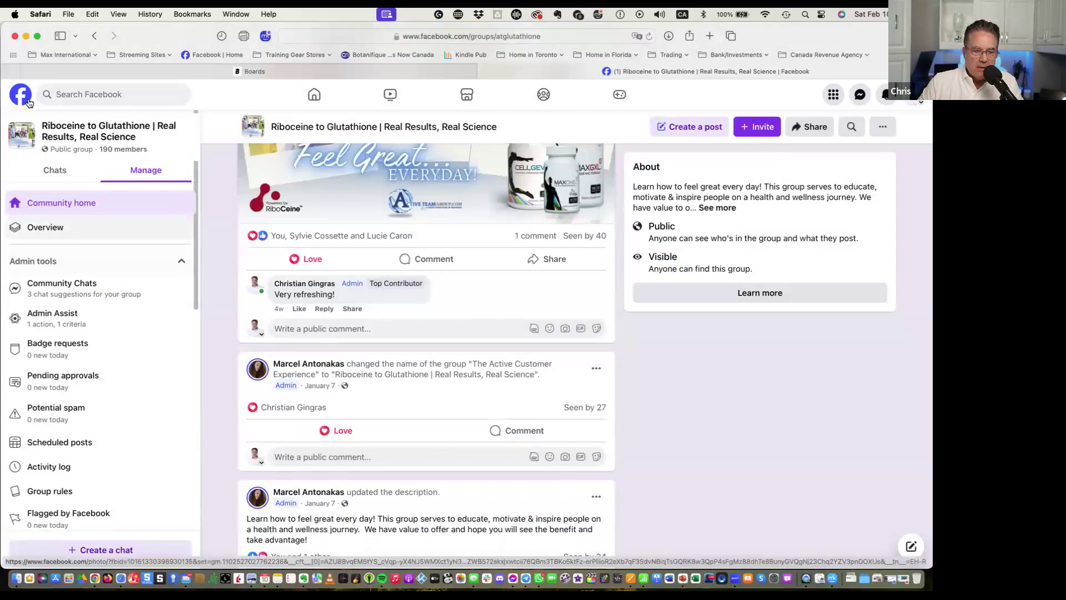
left_click(919, 102)
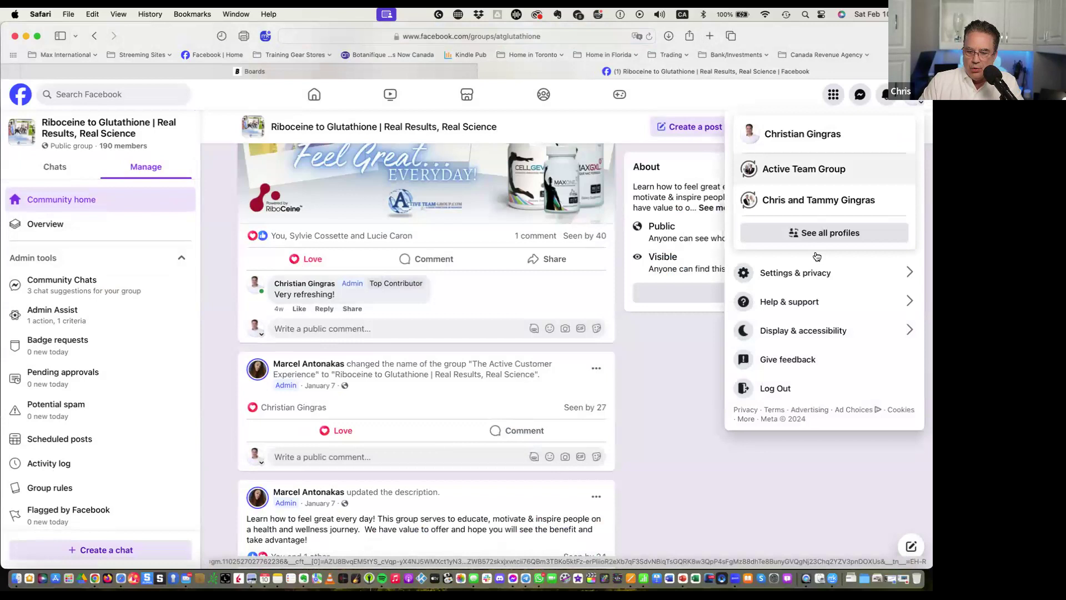
left_click(807, 170)
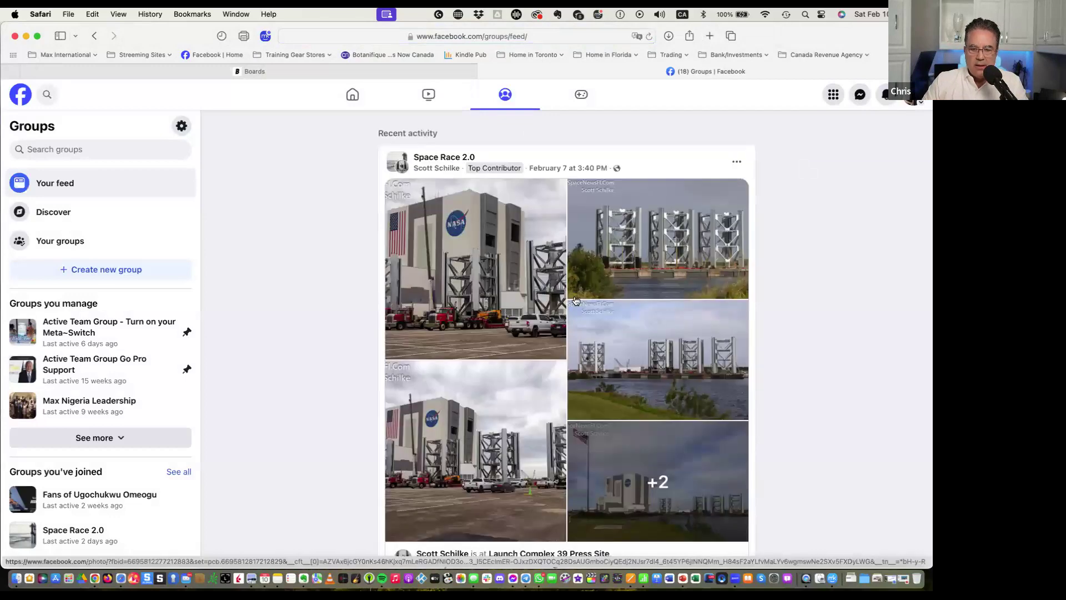
left_click(919, 100)
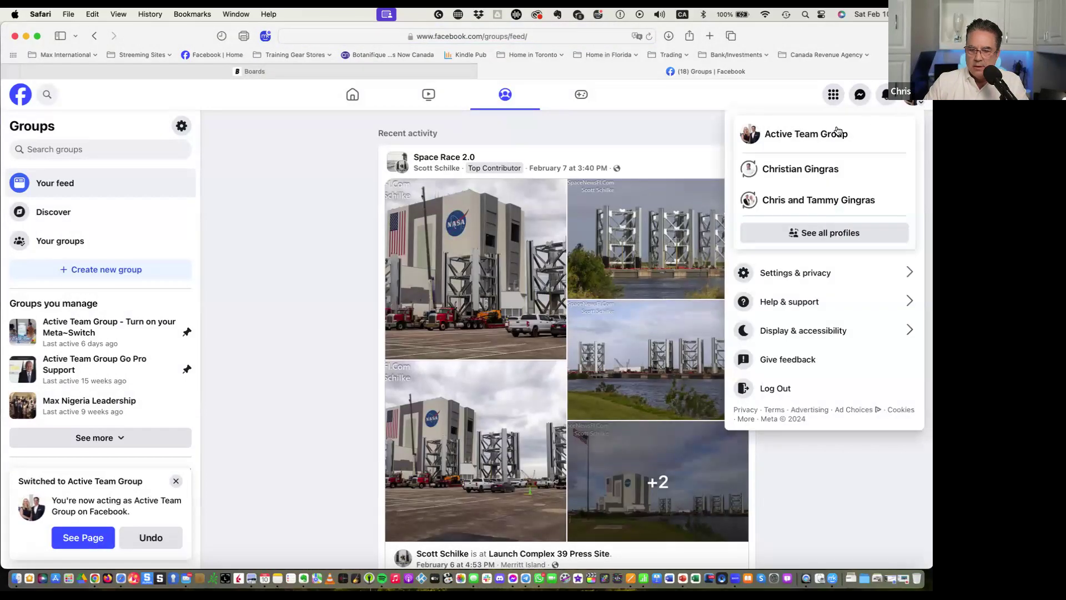
left_click(786, 138)
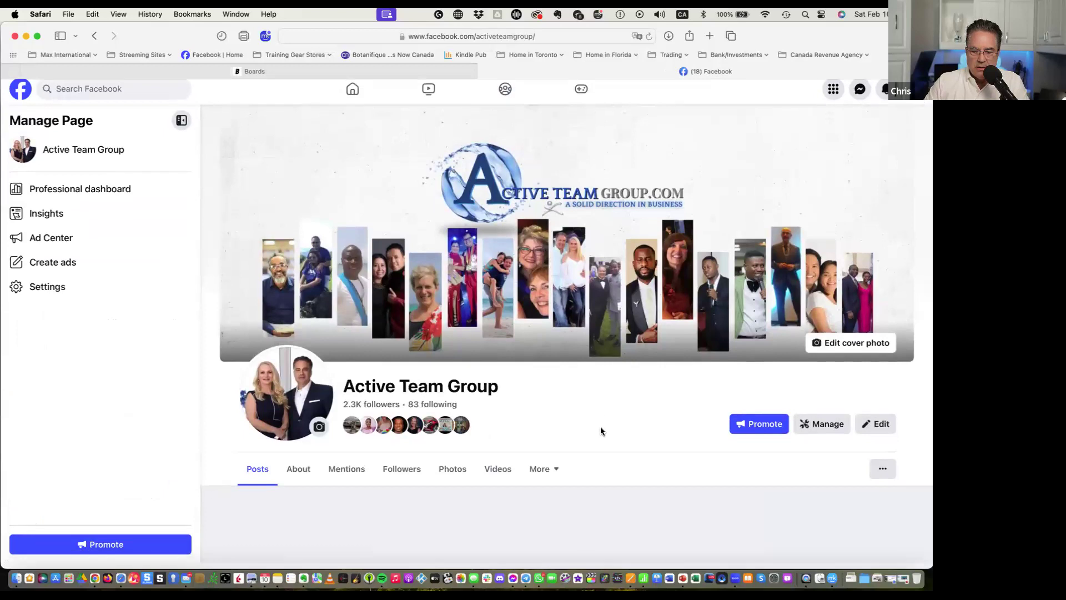
Examine the Active Team Group page's featured upcoming events and its recent posts for the scheduled broadcast.
scroll(566, 456, "down", 5)
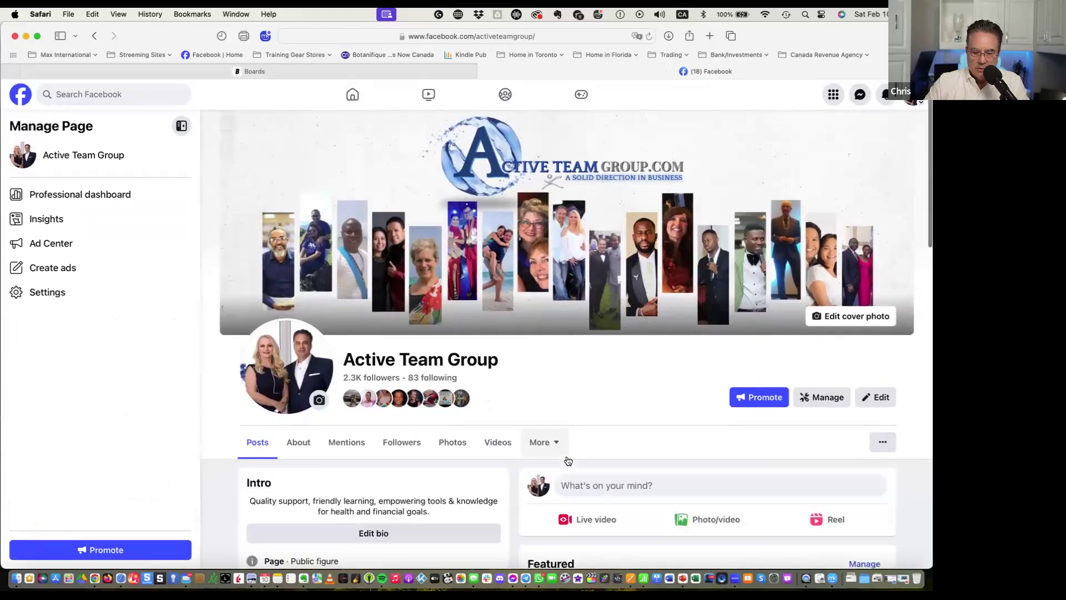
scroll(566, 457, "down", 3)
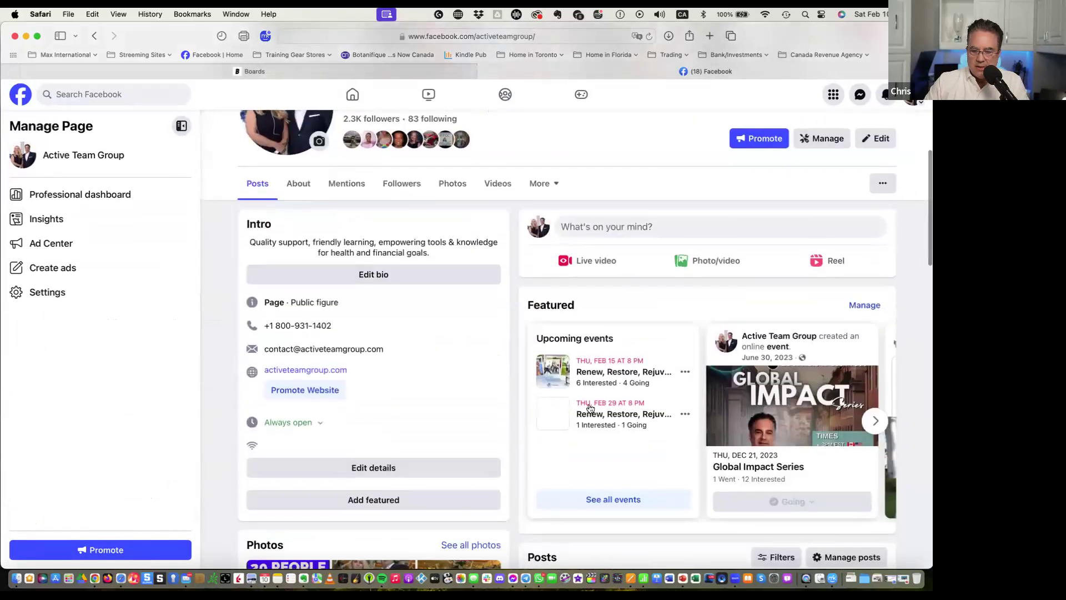
scroll(611, 364, "down", 8)
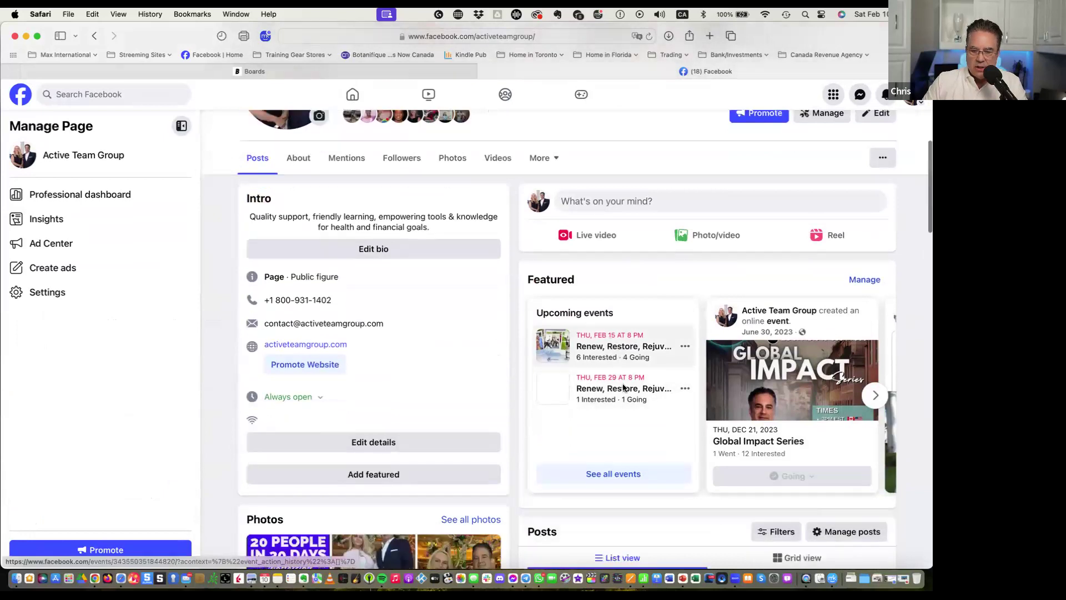
scroll(638, 357, "up", 5)
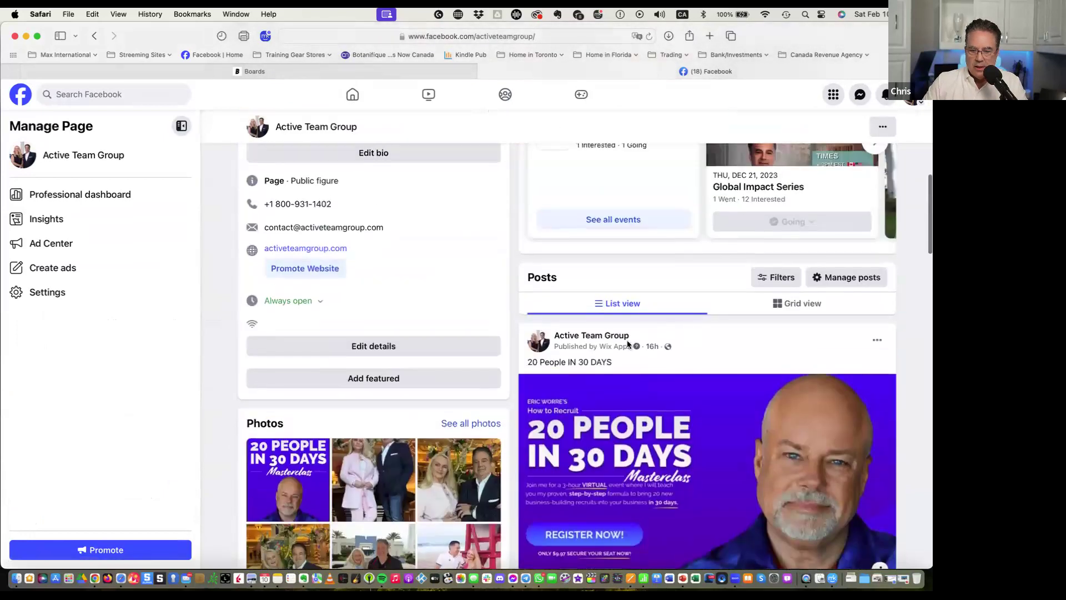
scroll(789, 372, "down", 8)
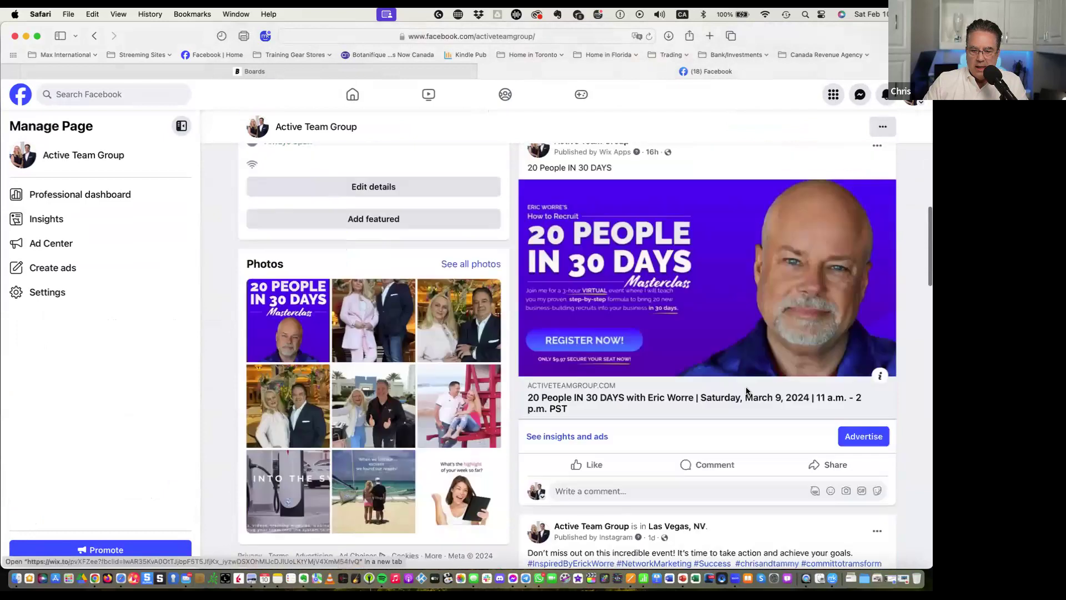
scroll(747, 392, "down", 10)
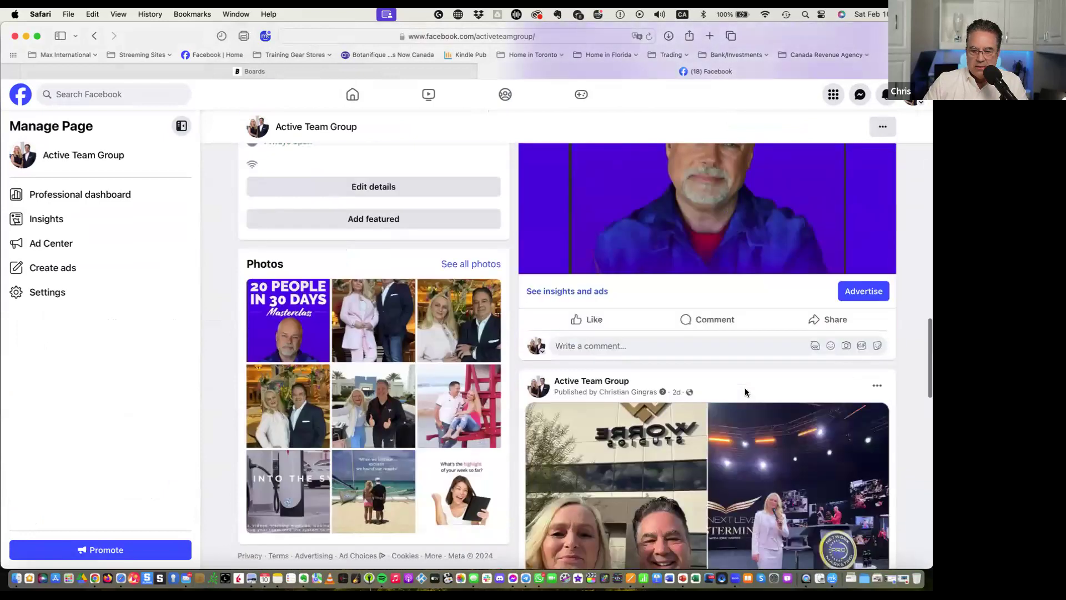
scroll(742, 393, "down", 7)
scroll(740, 396, "up", 16)
scroll(736, 387, "up", 15)
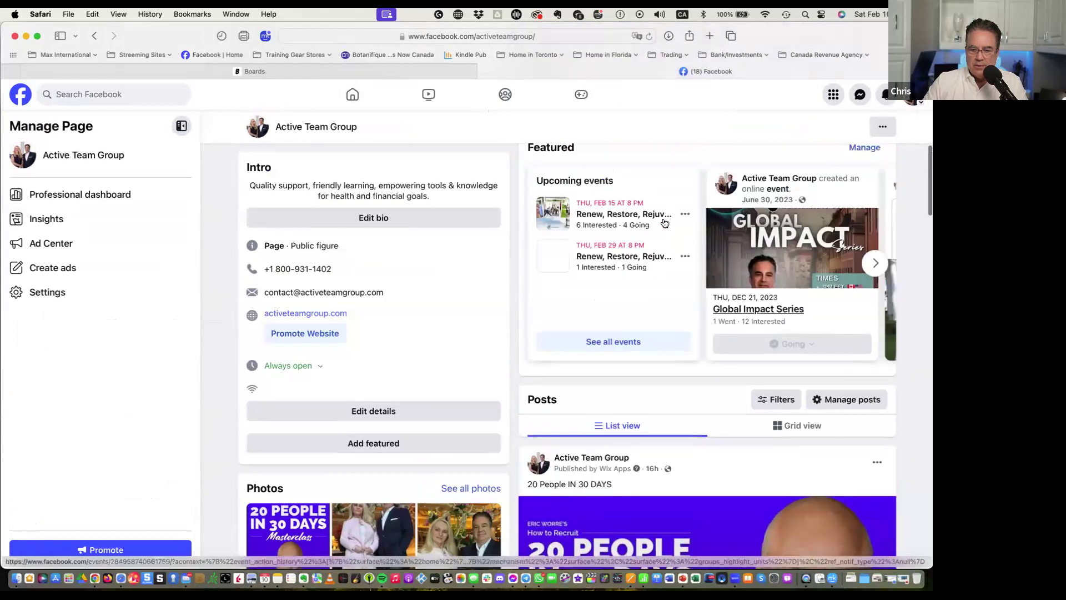
Start sharing the Feb 15 Renew, Restore, Rejuvenate event from the page's upcoming events to a group.
scroll(661, 201, "up", 2)
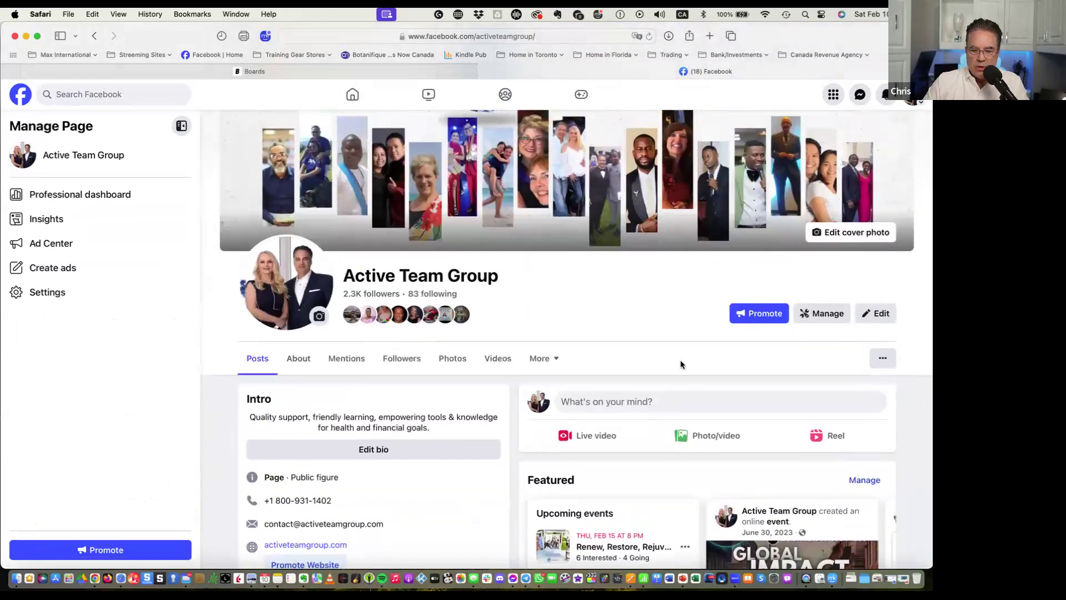
scroll(677, 484, "down", 3)
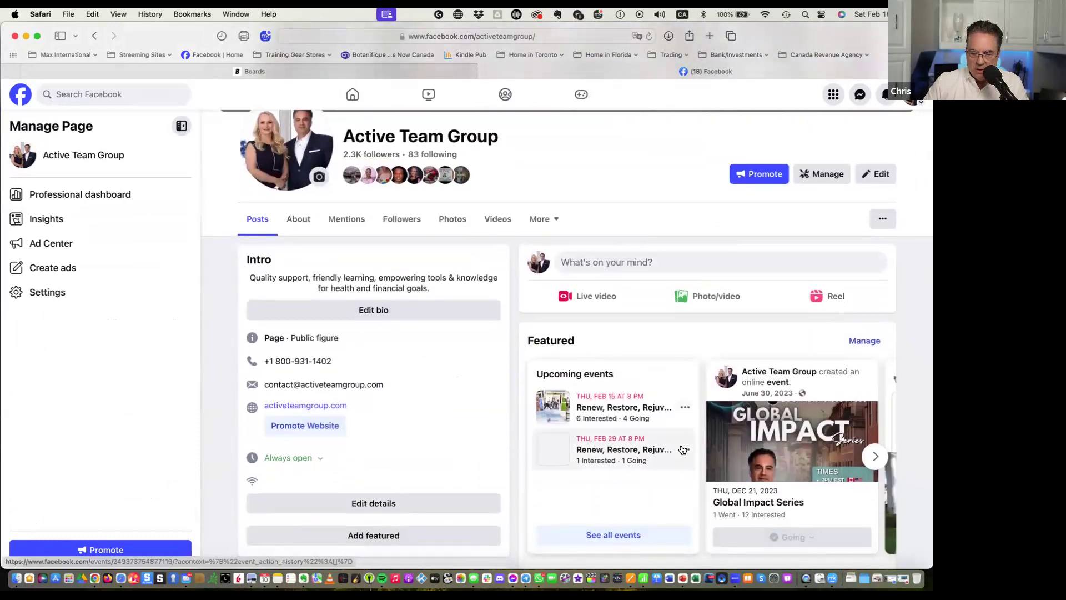
left_click(685, 407)
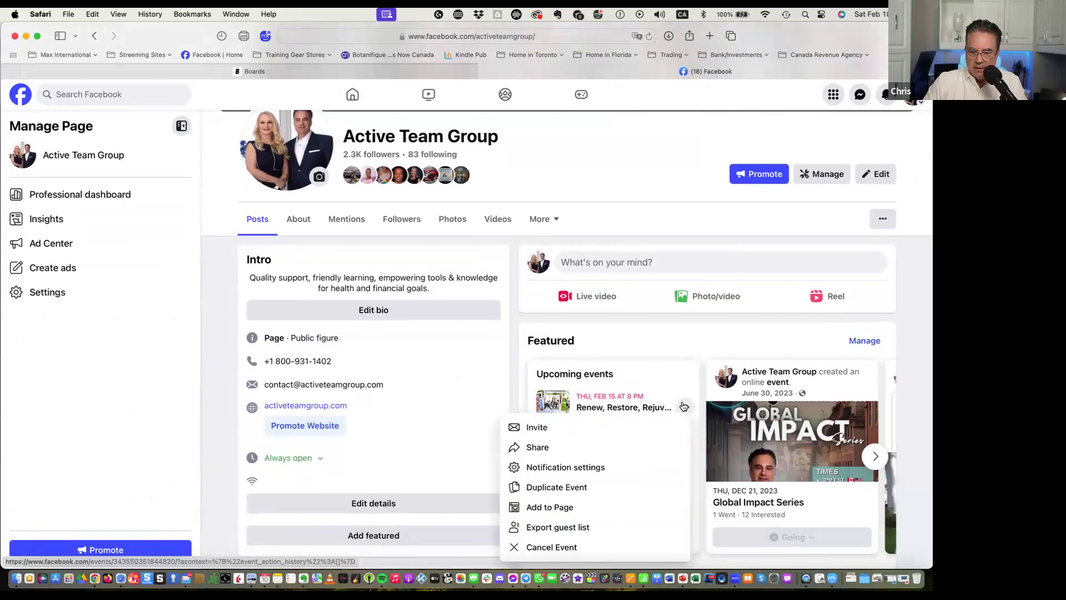
left_click(537, 453)
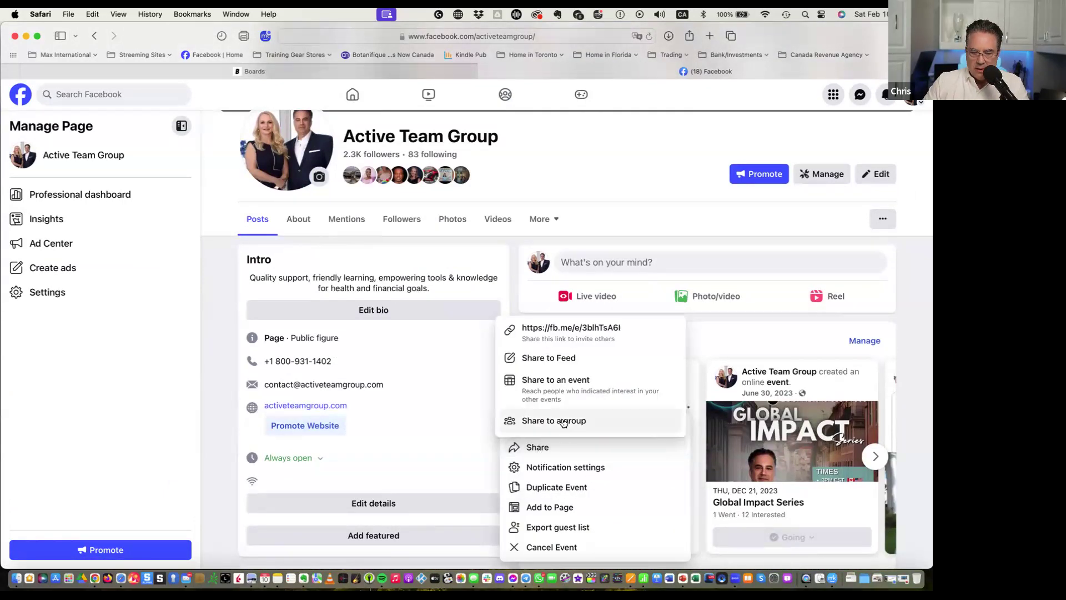
left_click(566, 423)
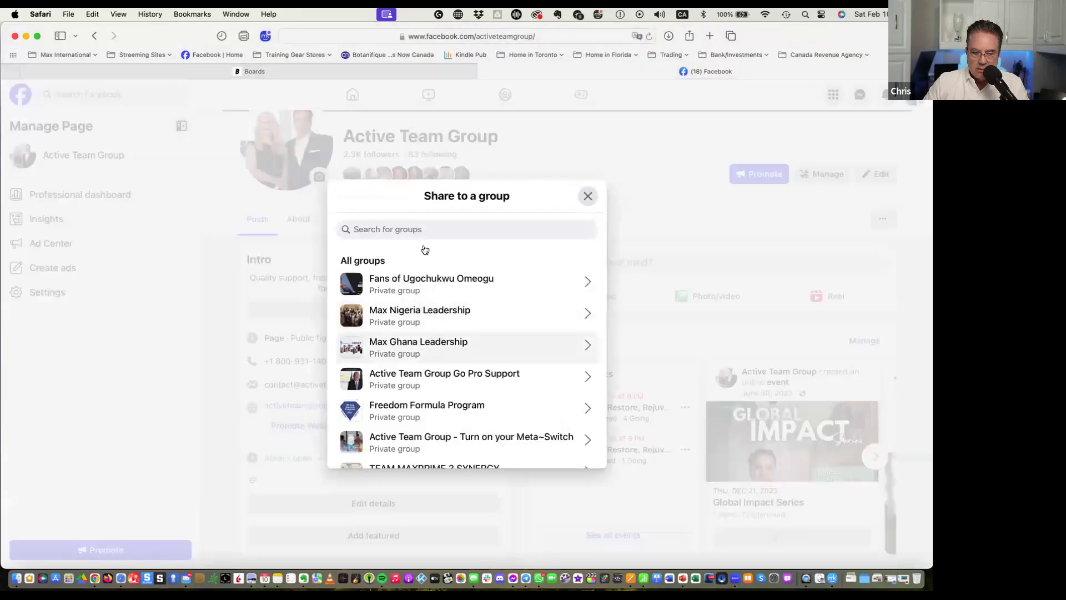
Look through the groups available for sharing, search them for "cell", and close the sharing dialog.
scroll(425, 375, "down", 3)
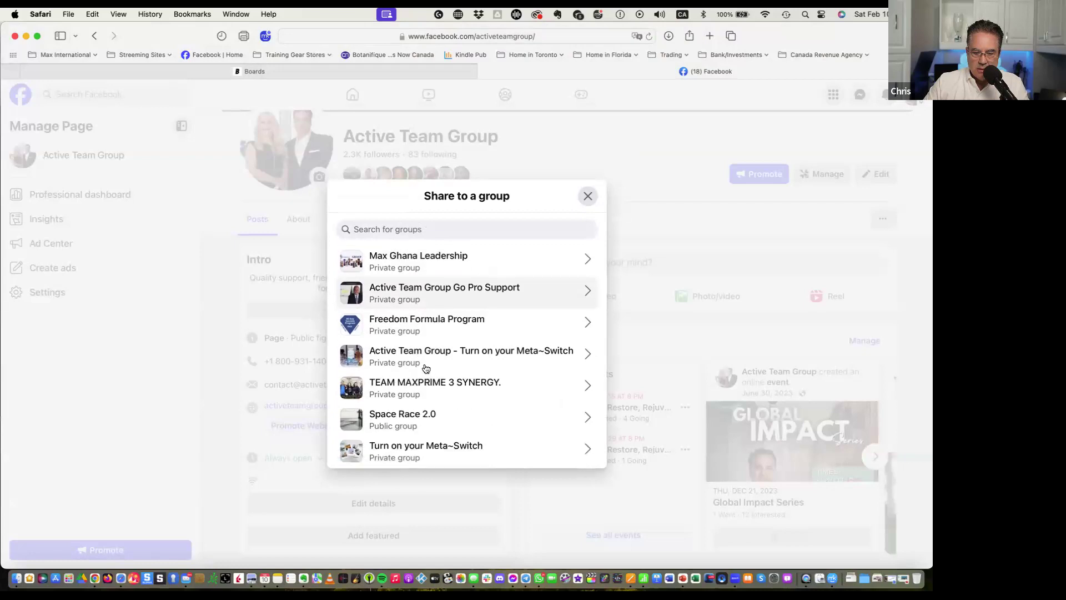
scroll(421, 383, "down", 2)
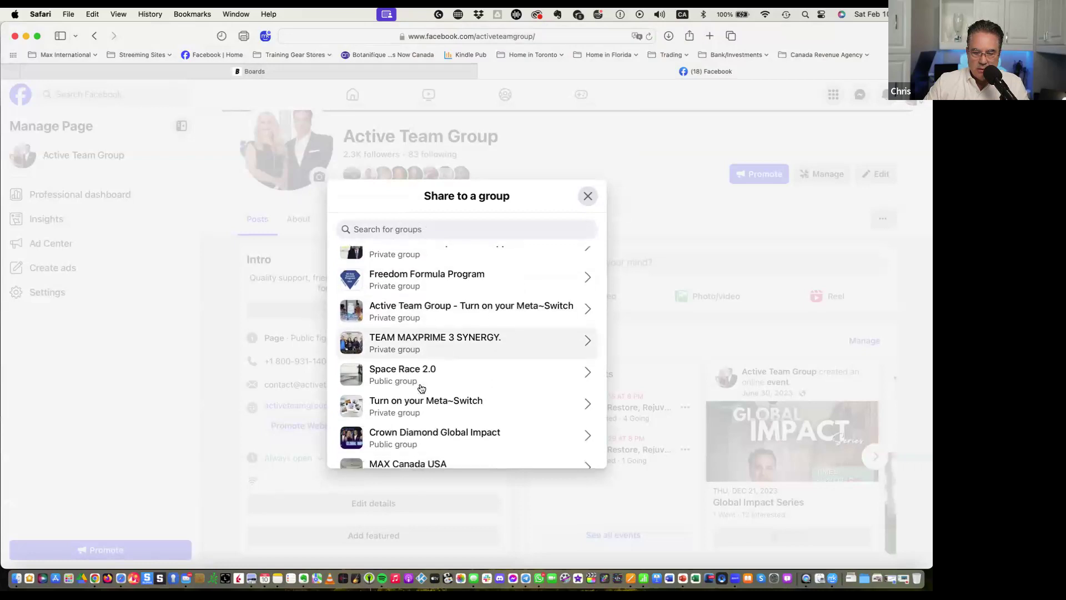
scroll(421, 387, "up", 1)
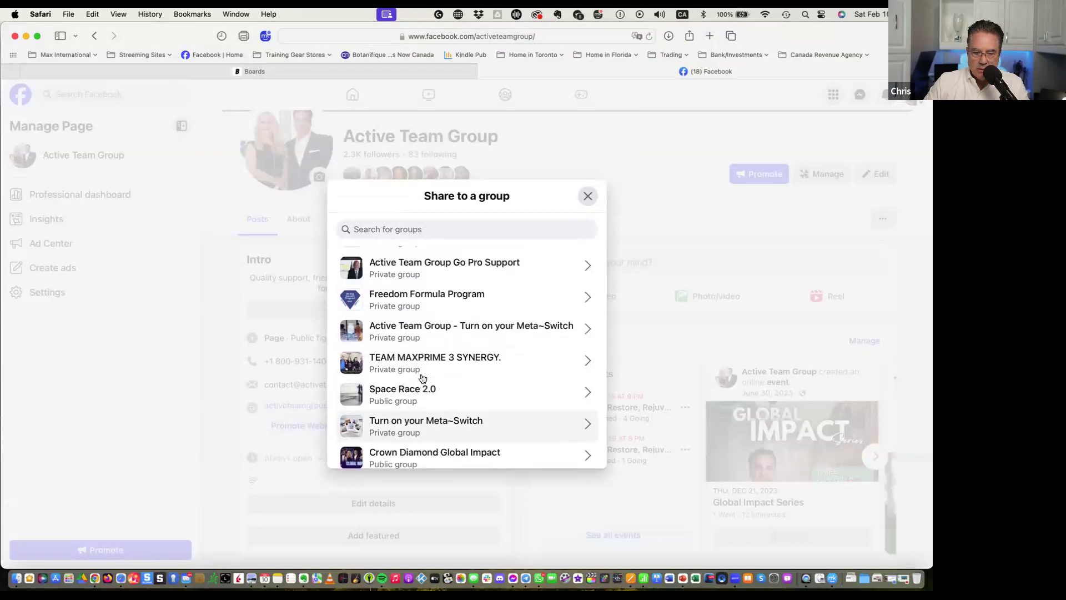
scroll(421, 323, "up", 3)
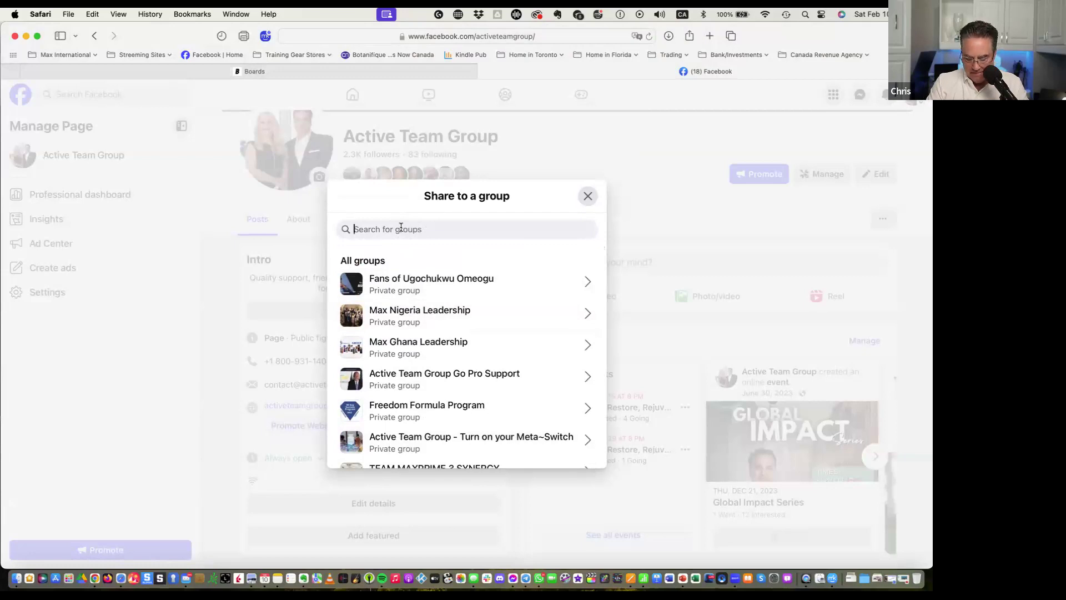
type("cell")
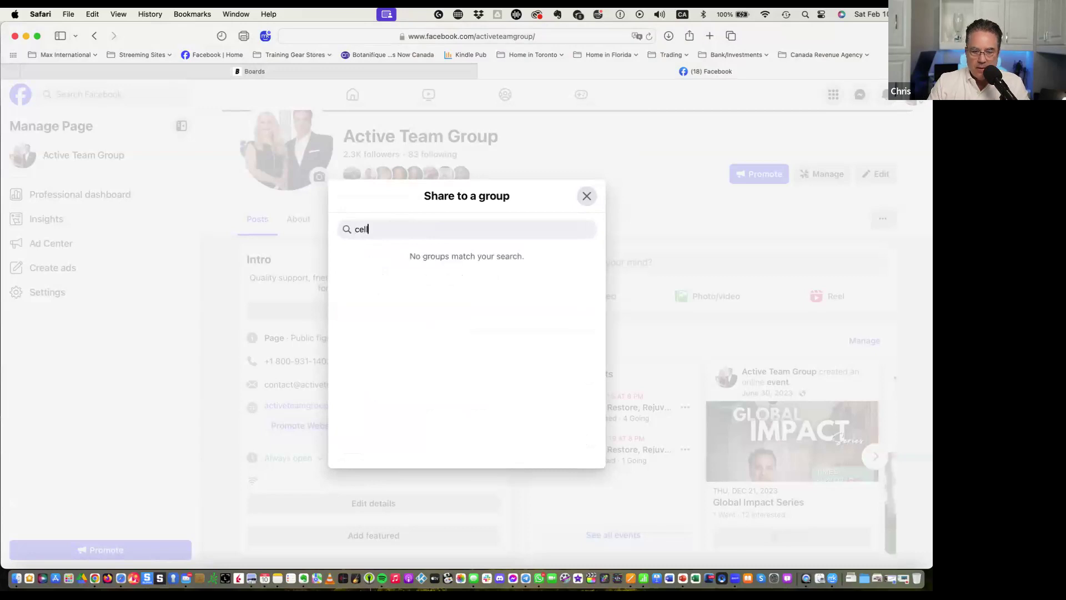
left_click(587, 196)
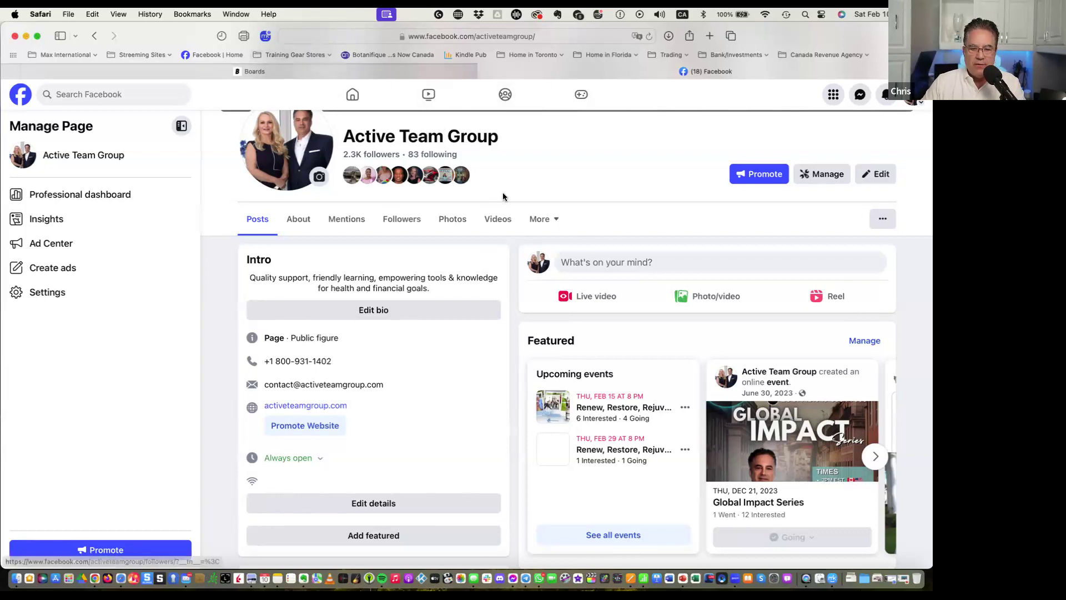
scroll(503, 195, "up", 5)
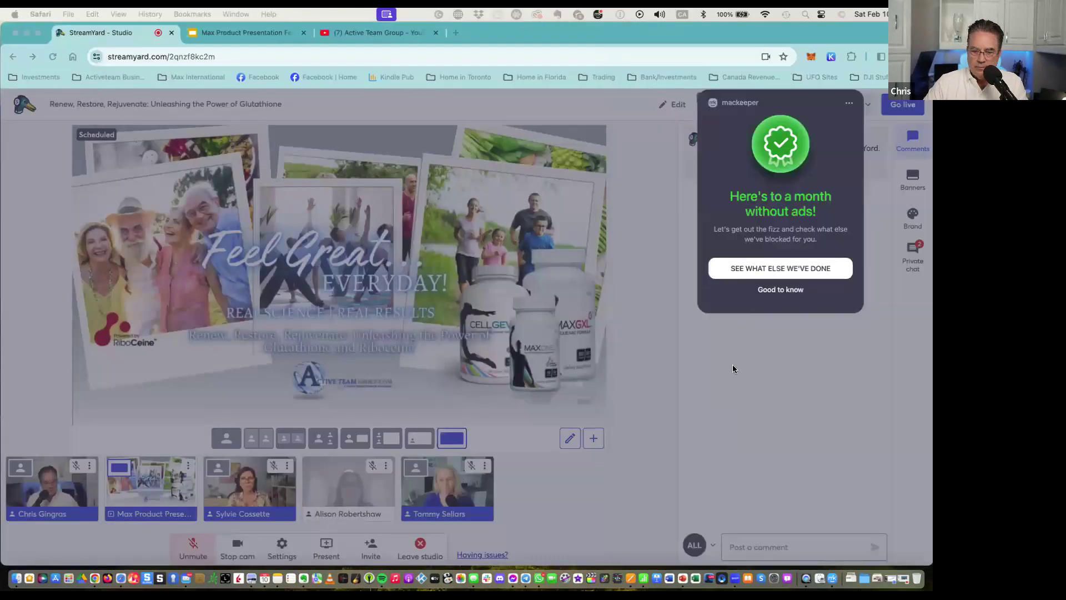
Switch to StreamYard, leave the current studio and re-enter the studio of the Feb 15, 08:00 PM broadcast.
left_click(704, 368)
left_click(702, 372)
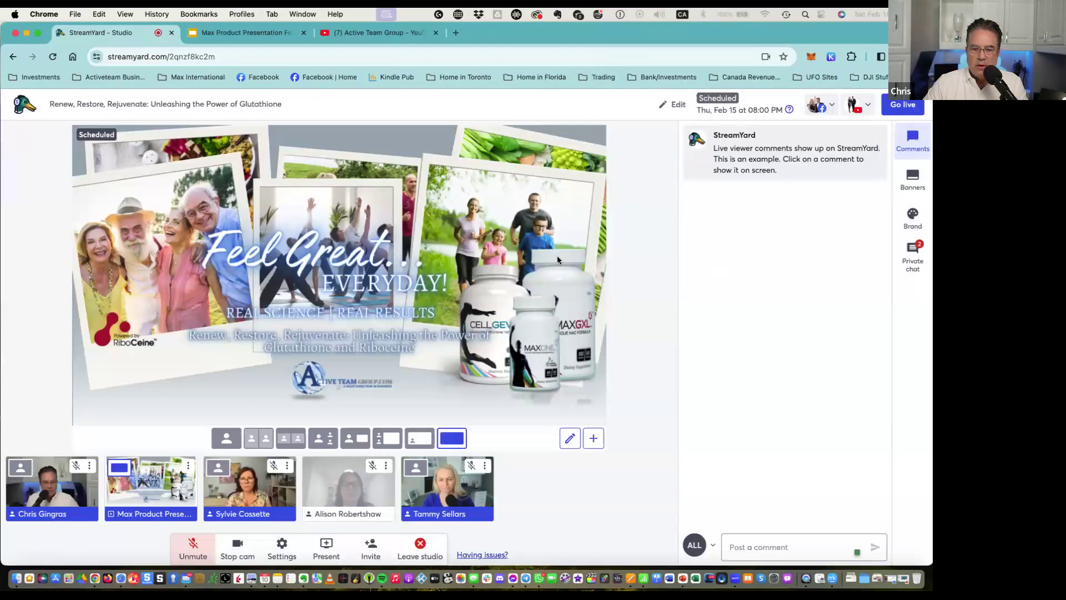
mouse_move(421, 202)
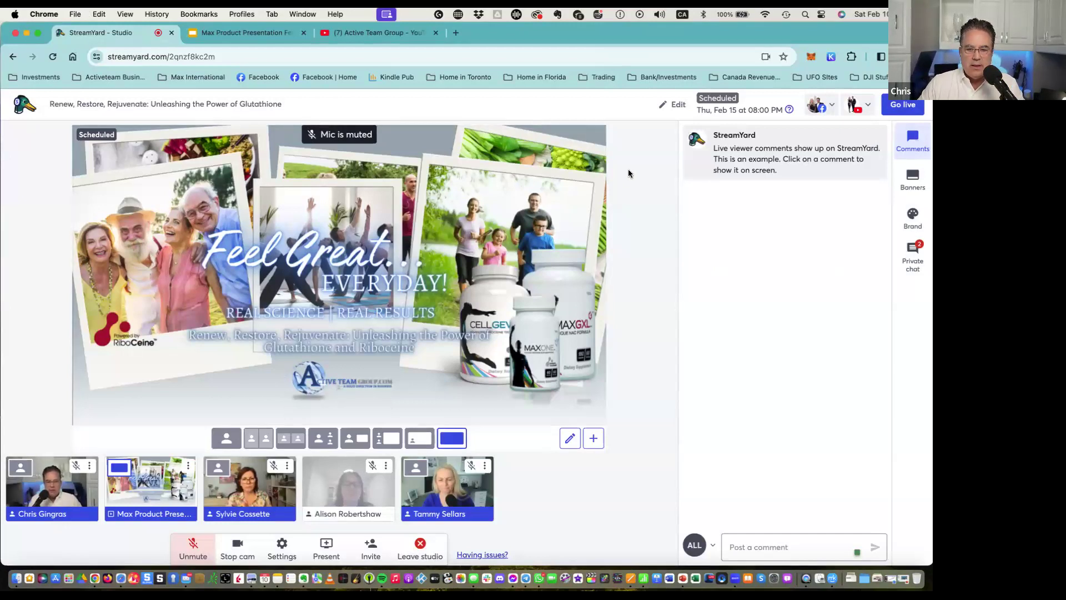
left_click(421, 546)
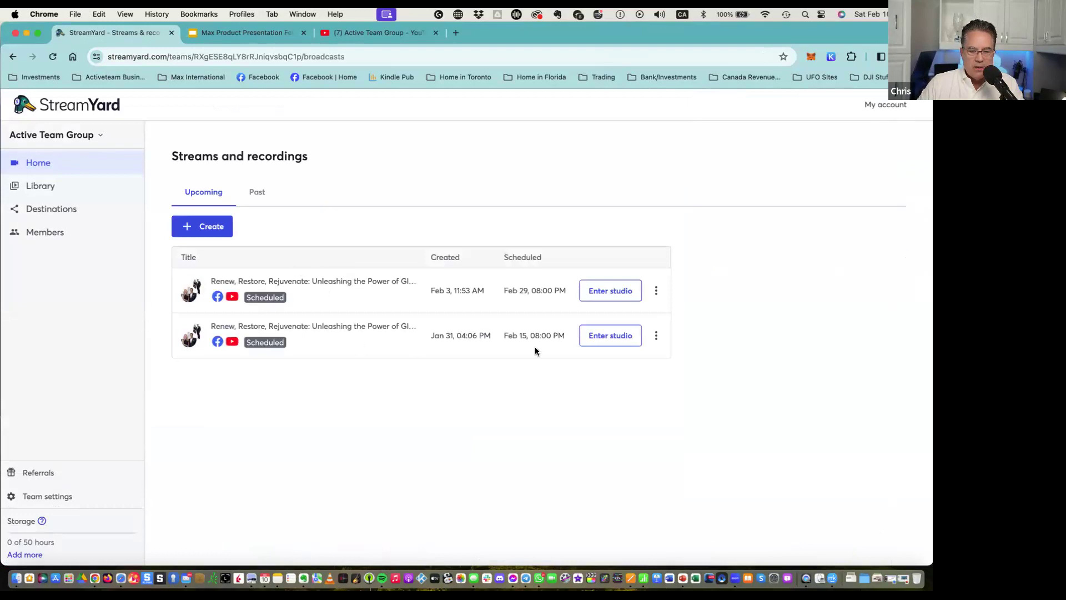
left_click(622, 336)
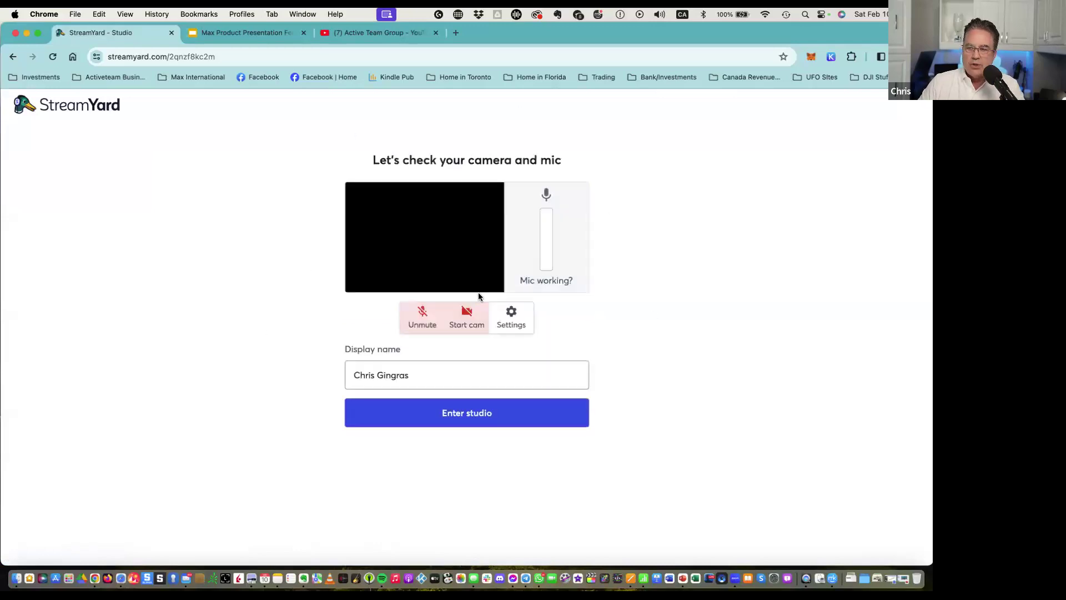
left_click(481, 416)
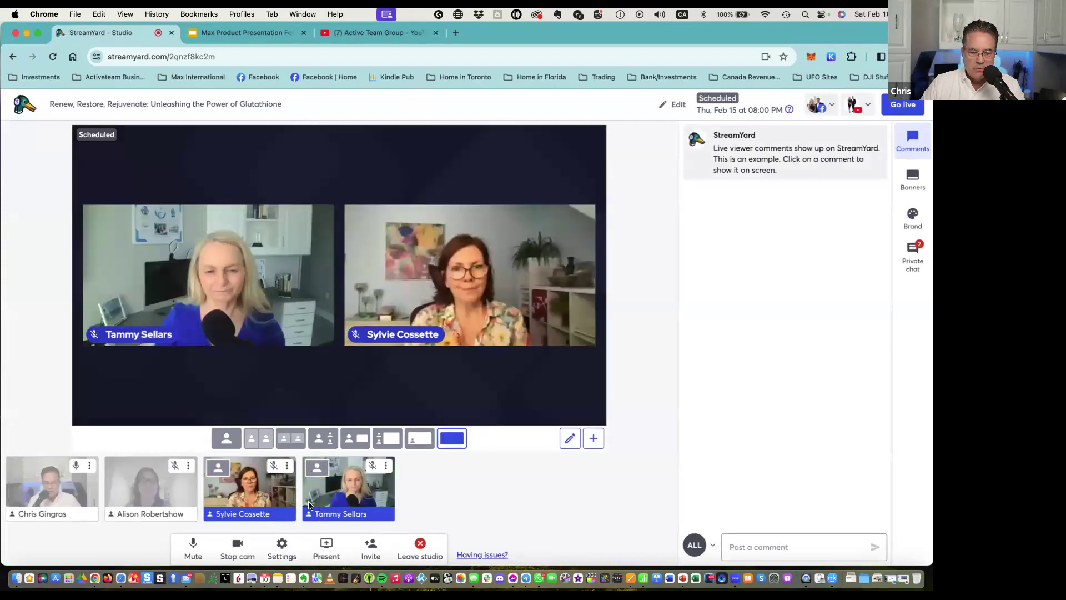
Replace the guest in the floral blouse on stage with the host, and mute the host's microphone.
mouse_move(66, 493)
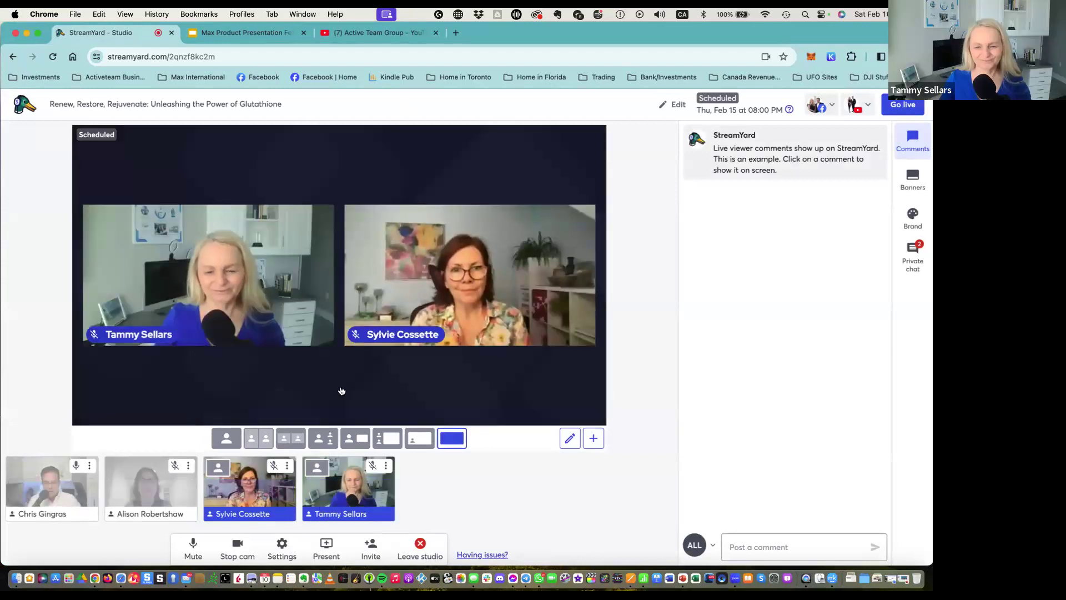
left_click(256, 492)
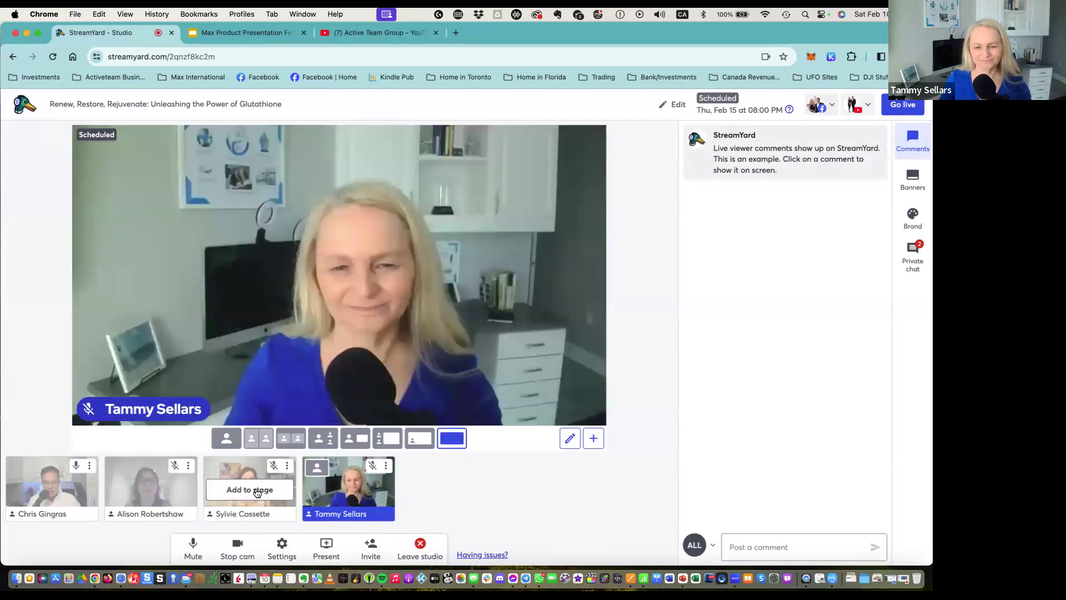
left_click(53, 490)
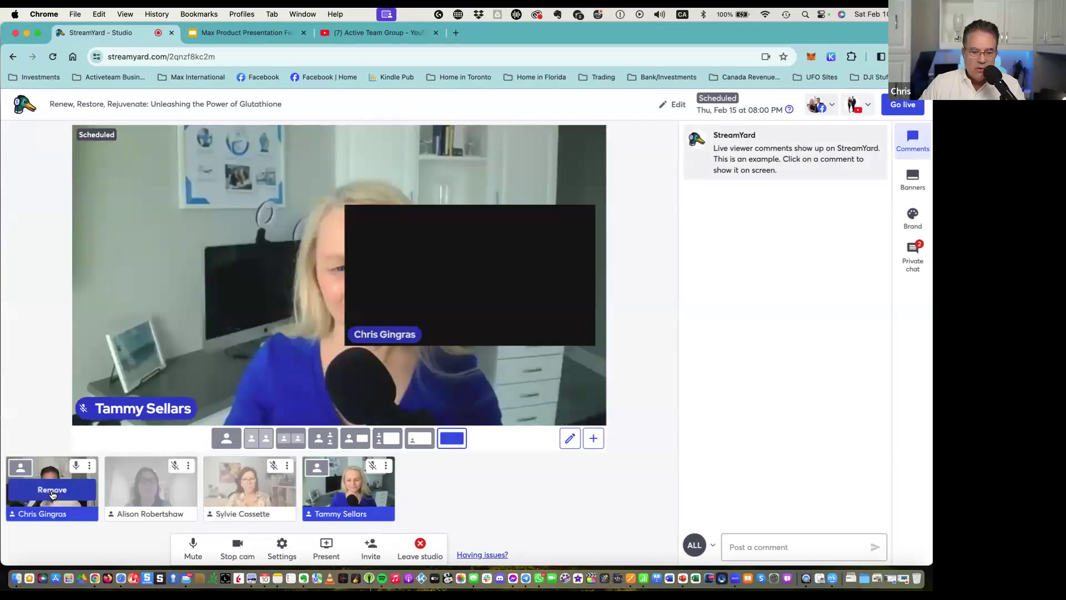
left_click(76, 465)
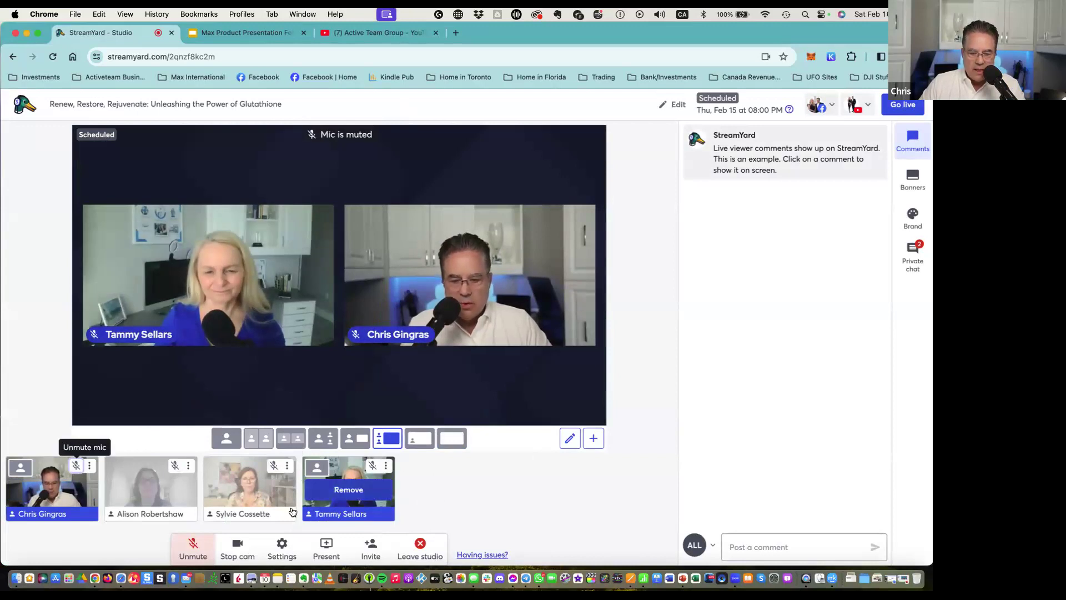
Present the saved Max Product Presentation slides on stage in the Cinema layout.
left_click(327, 548)
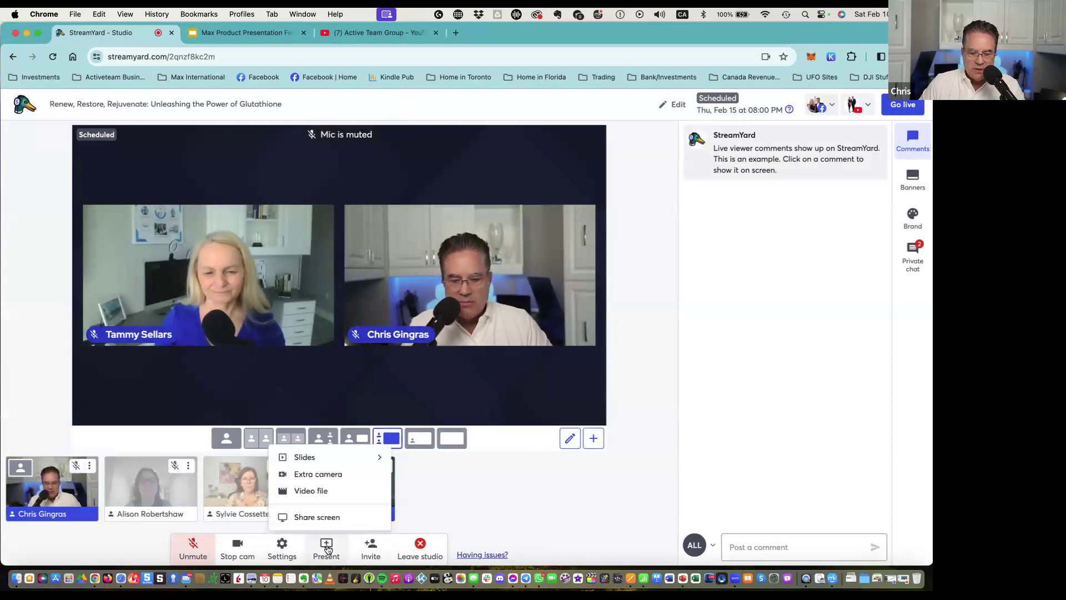
left_click(376, 458)
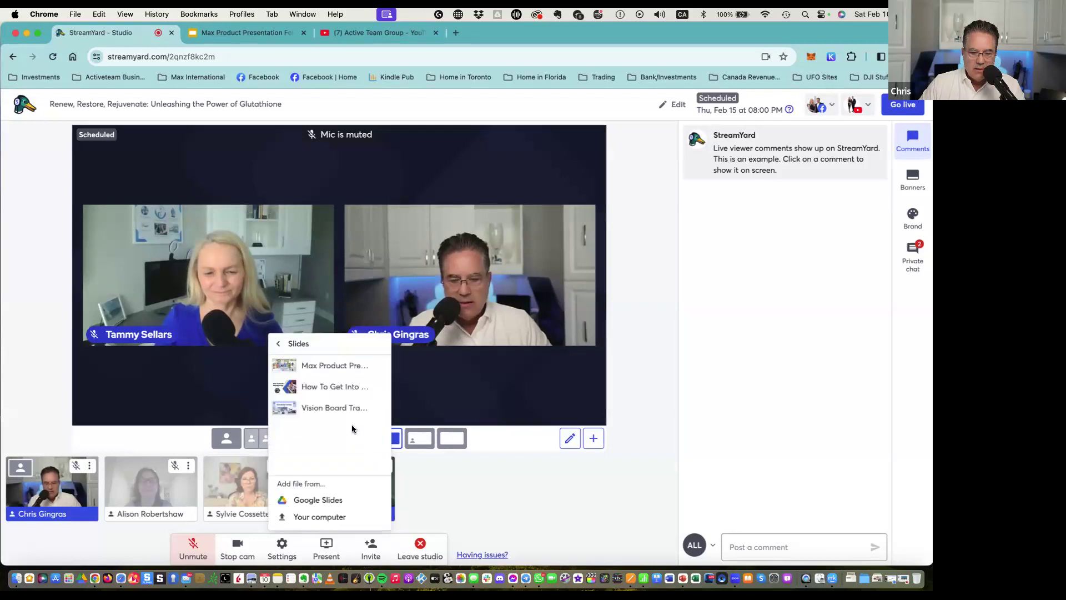
left_click(317, 366)
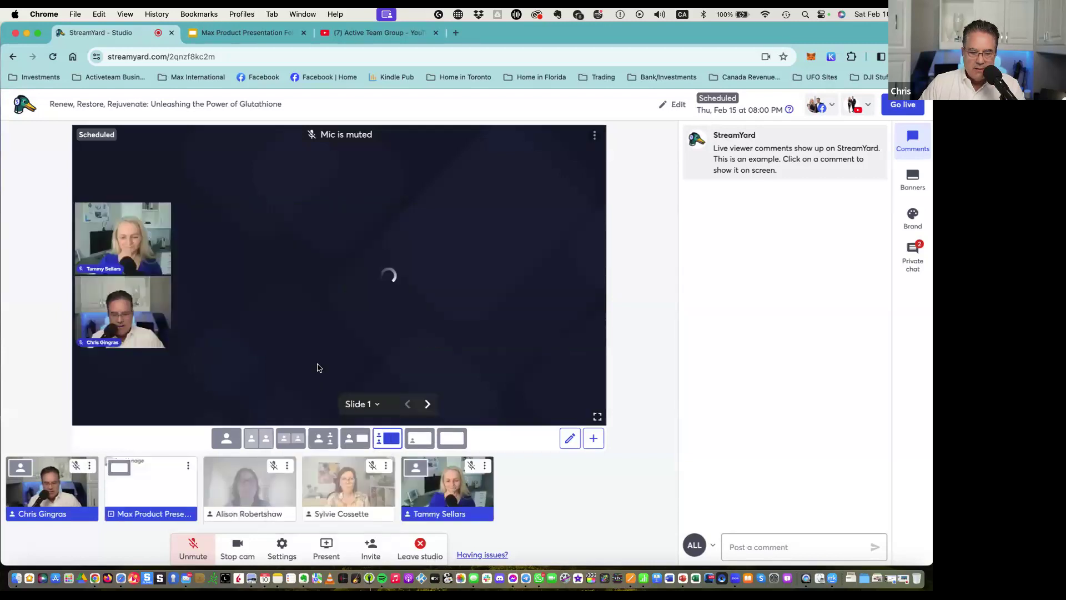
left_click(454, 438)
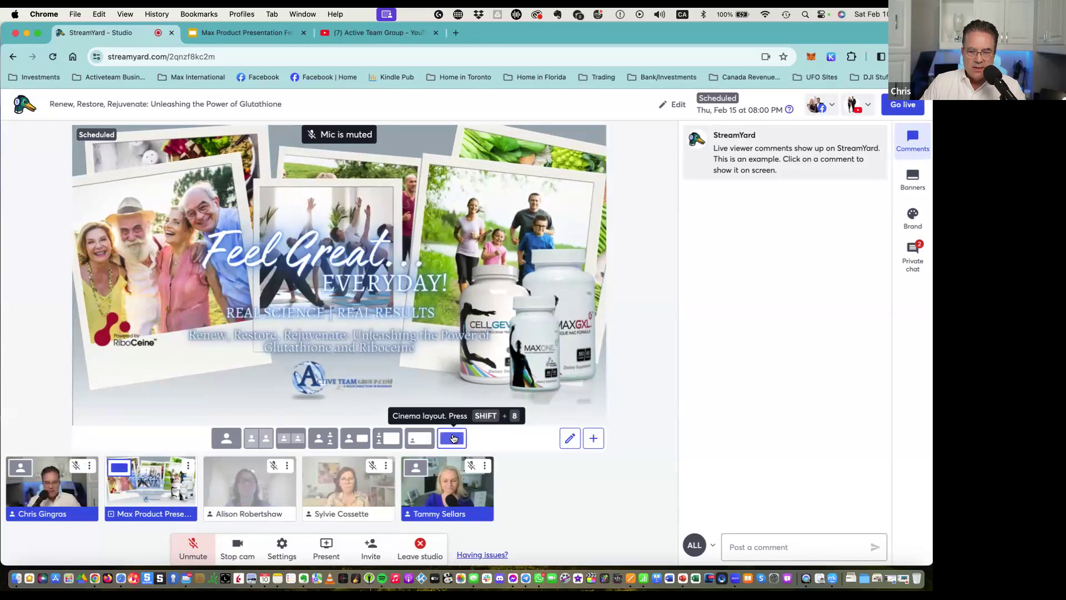
Turn on looping for the background music in Brand 1, and return to the live viewer comments.
left_click(914, 218)
scroll(797, 371, "down", 10)
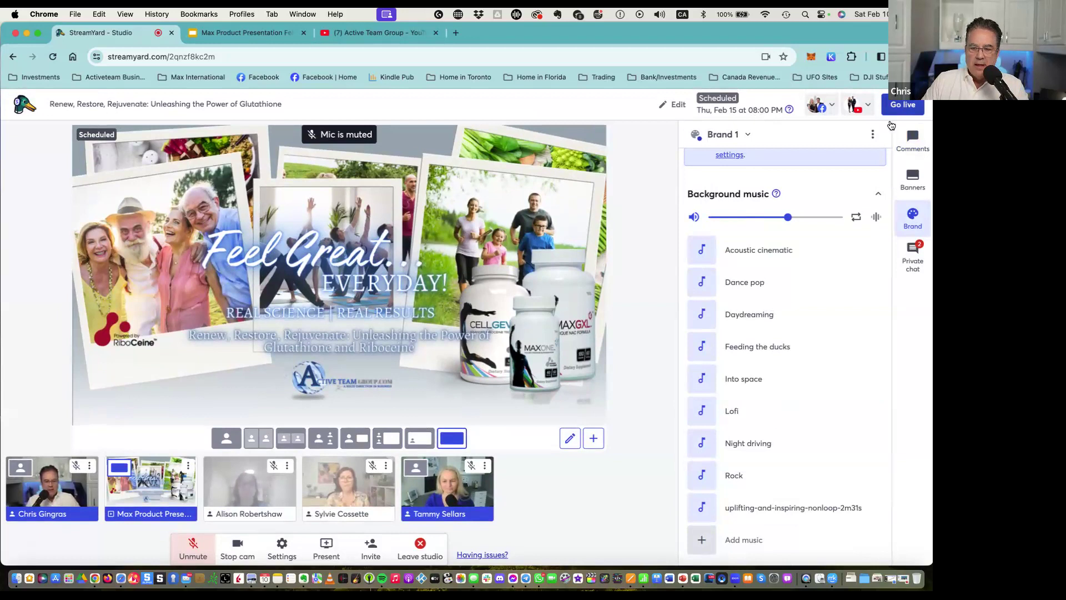
mouse_move(759, 512)
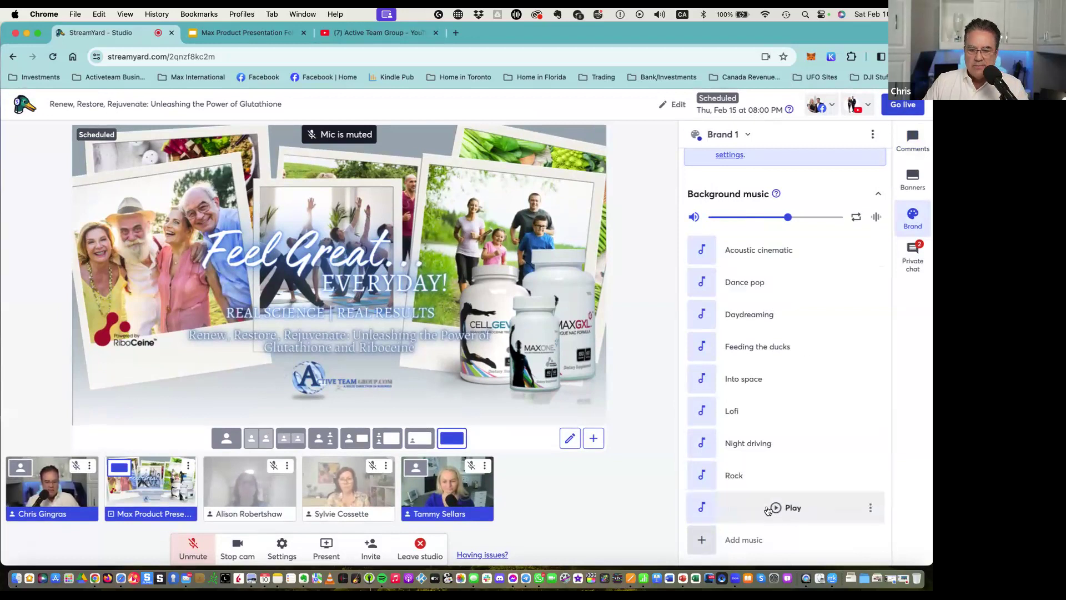
left_click(857, 217)
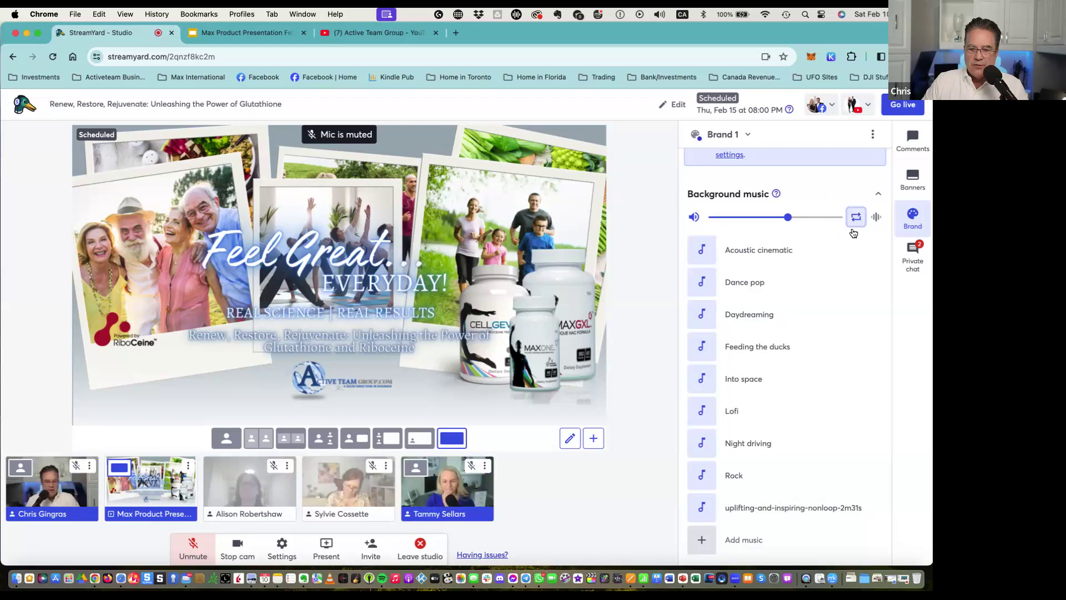
mouse_move(776, 508)
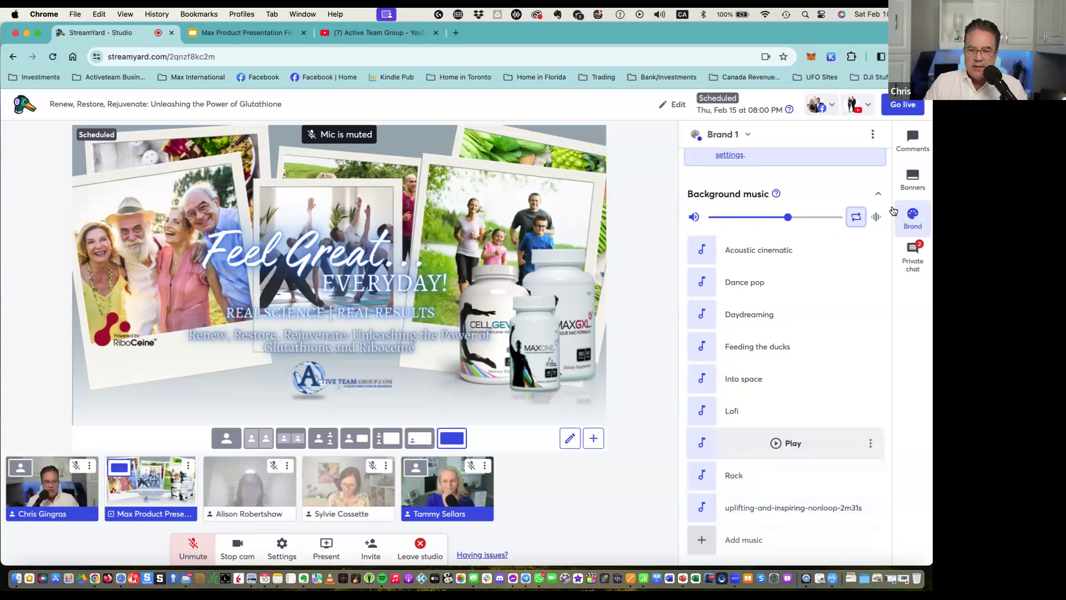
left_click(916, 140)
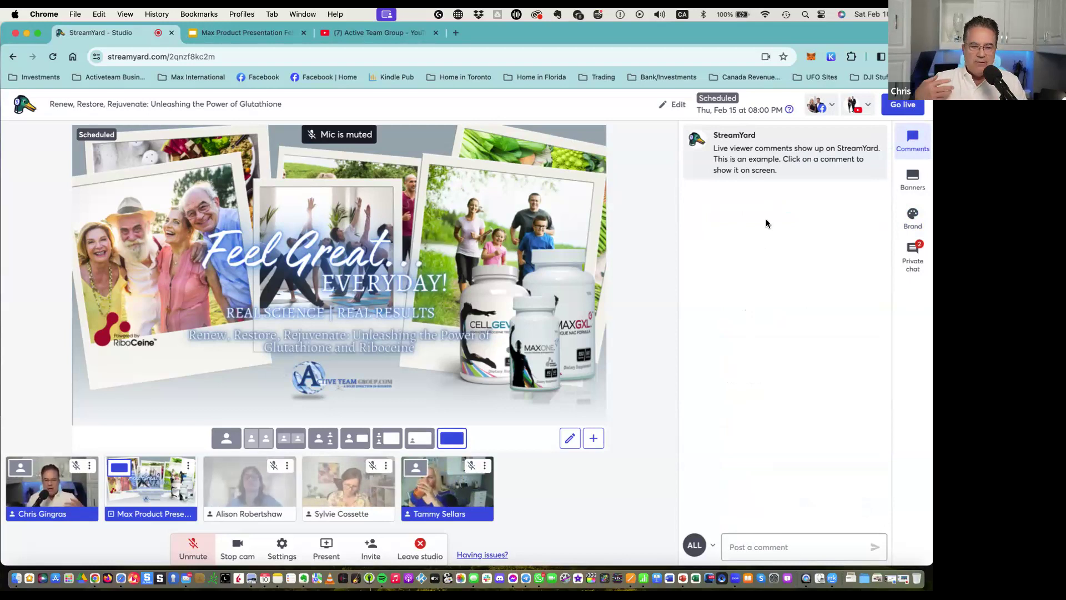
Advance the shared presentation one slide at a time from its opening slide.
mouse_move(154, 410)
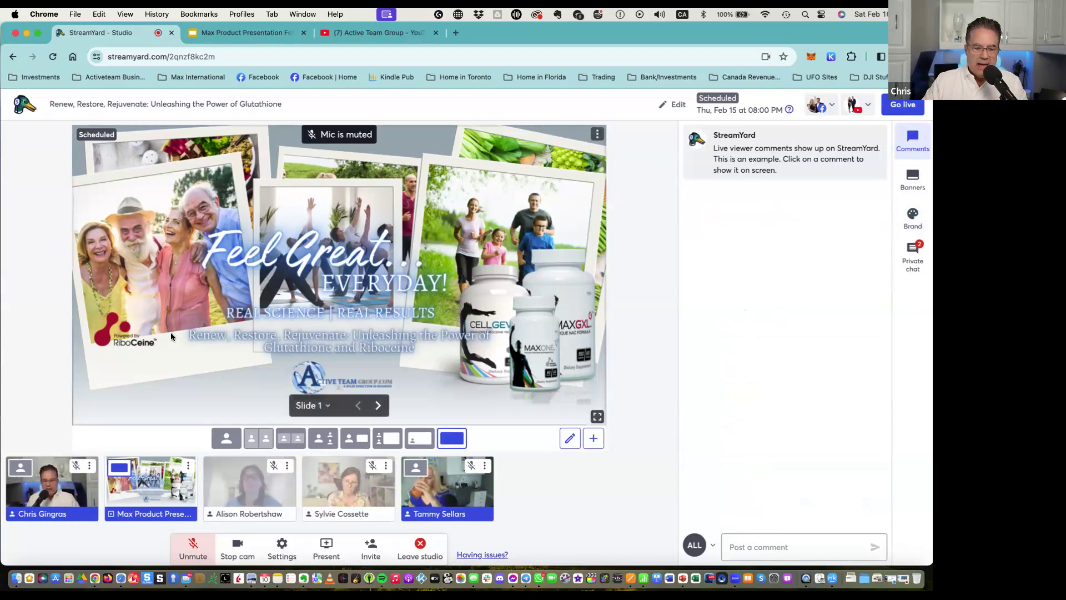
left_click(378, 408)
left_click(378, 409)
left_click(379, 409)
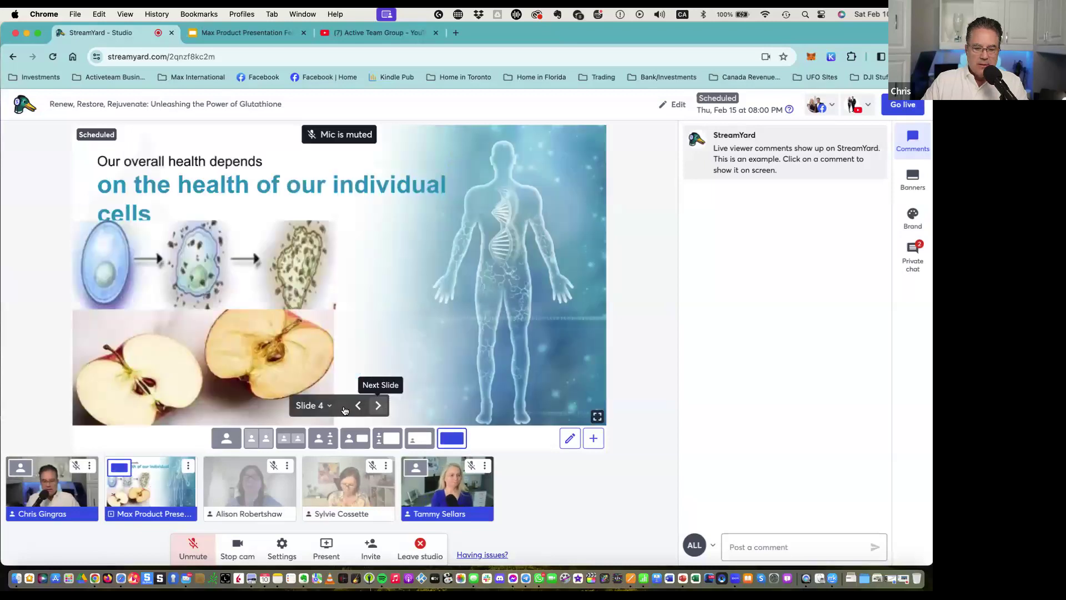
left_click(378, 406)
Jump the presentation to slide 18 and switch to the layout with the participants stacked beside the slide.
left_click(329, 406)
scroll(313, 384, "down", 4)
left_click(312, 388)
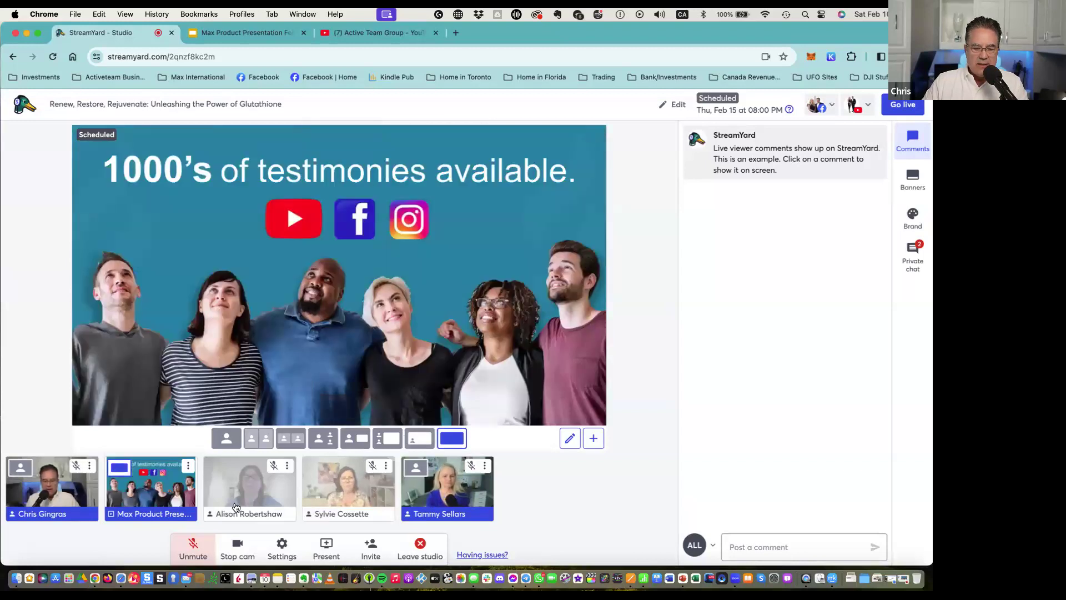
mouse_move(165, 494)
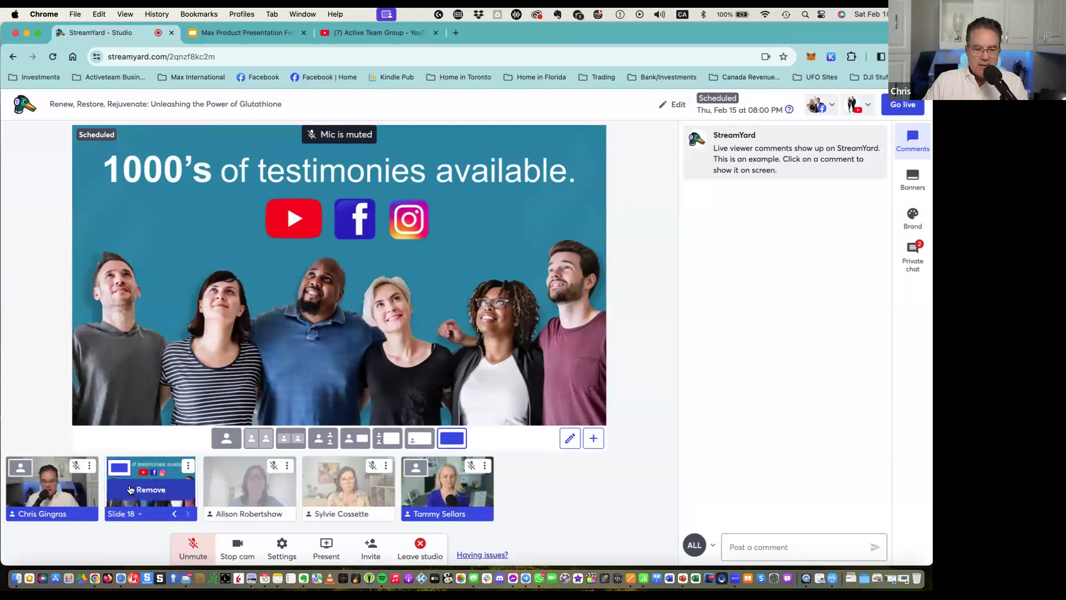
left_click(383, 440)
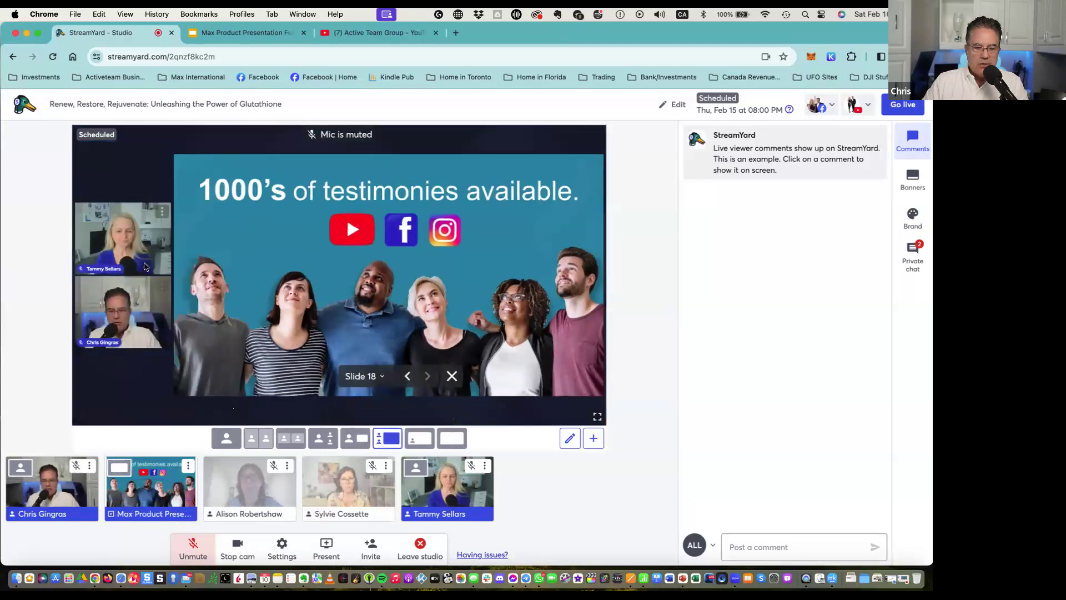
Add each of the two waiting guests to the stage and remove them again in turn, and switch to the Group layout.
mouse_move(336, 505)
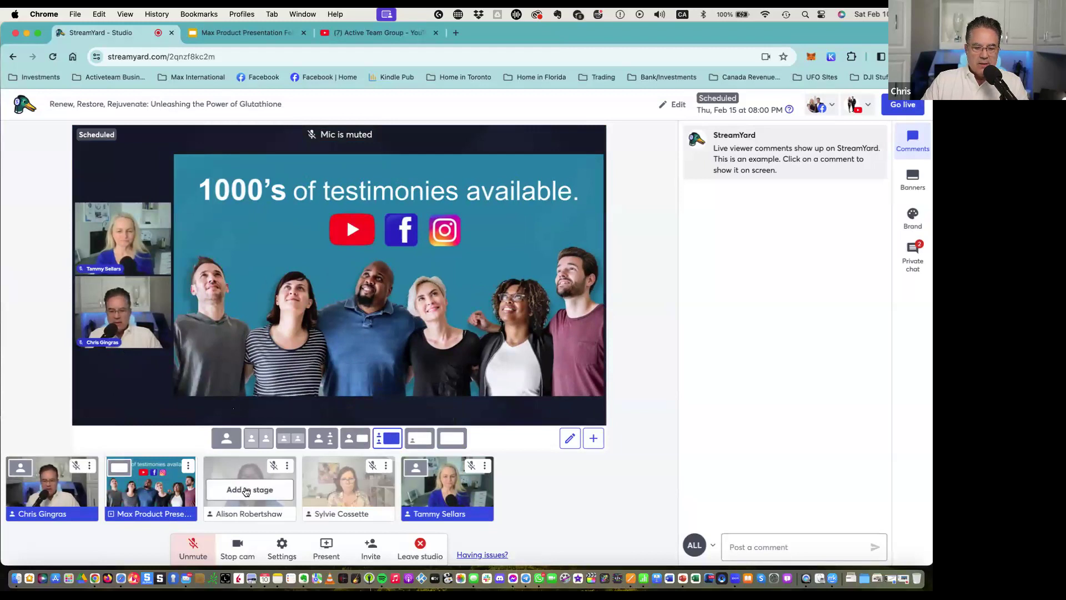
left_click(247, 489)
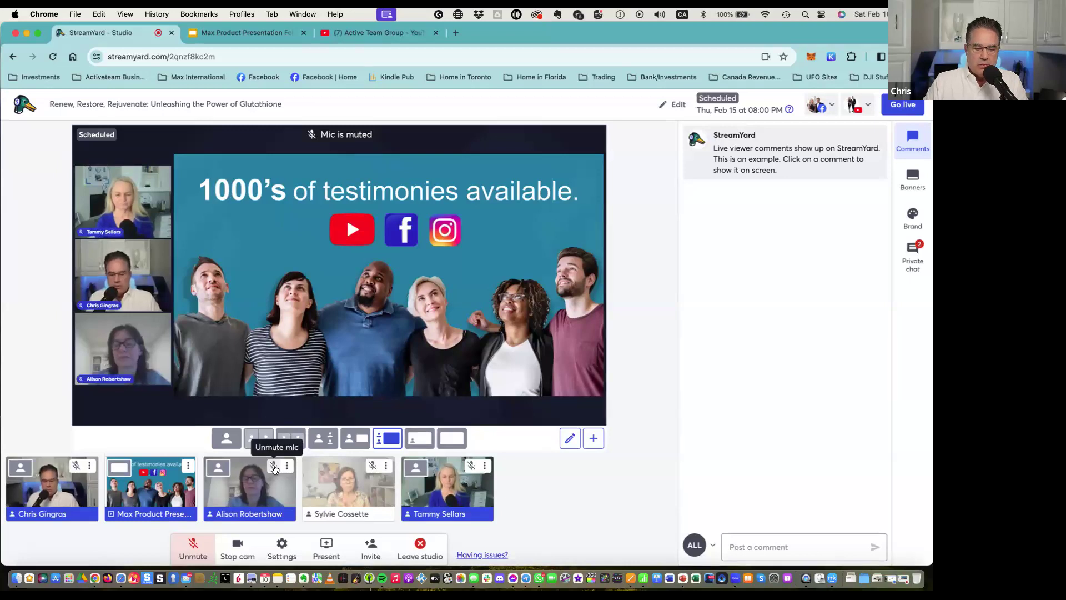
mouse_move(114, 352)
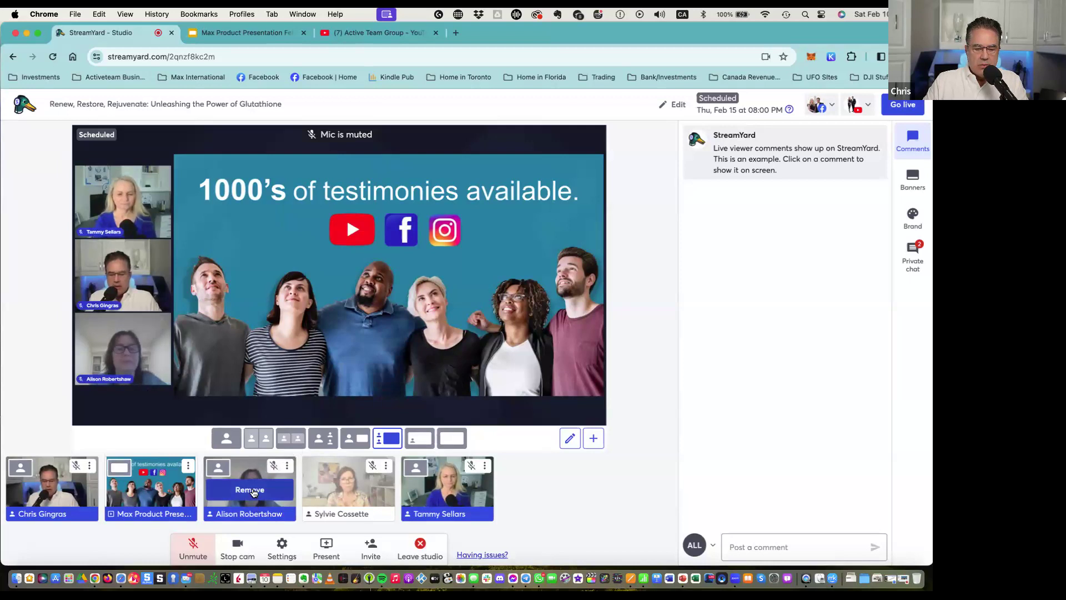
left_click(253, 492)
left_click(337, 493)
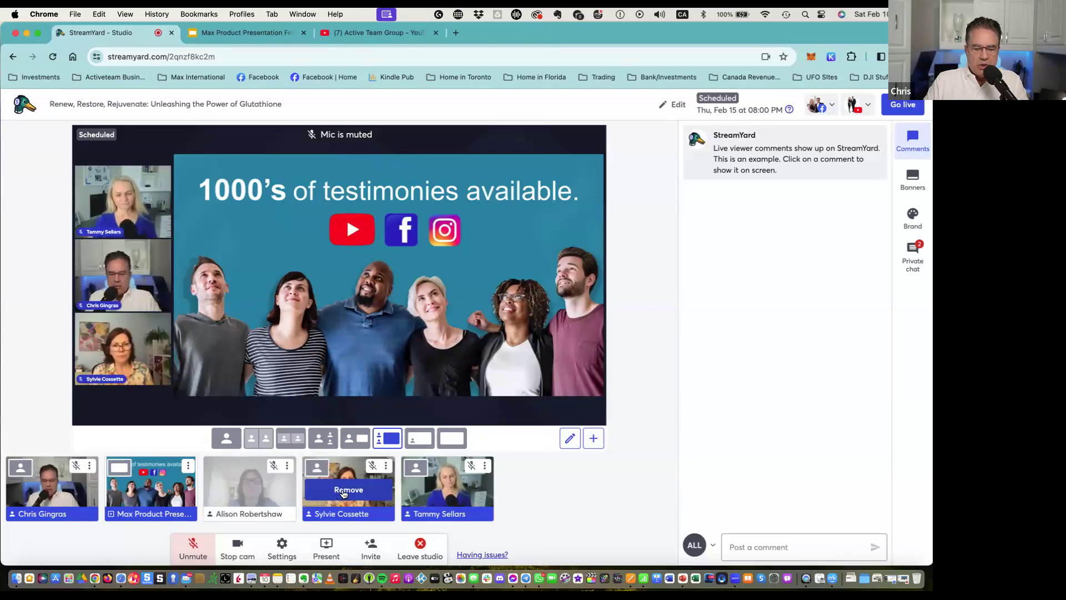
left_click(338, 495)
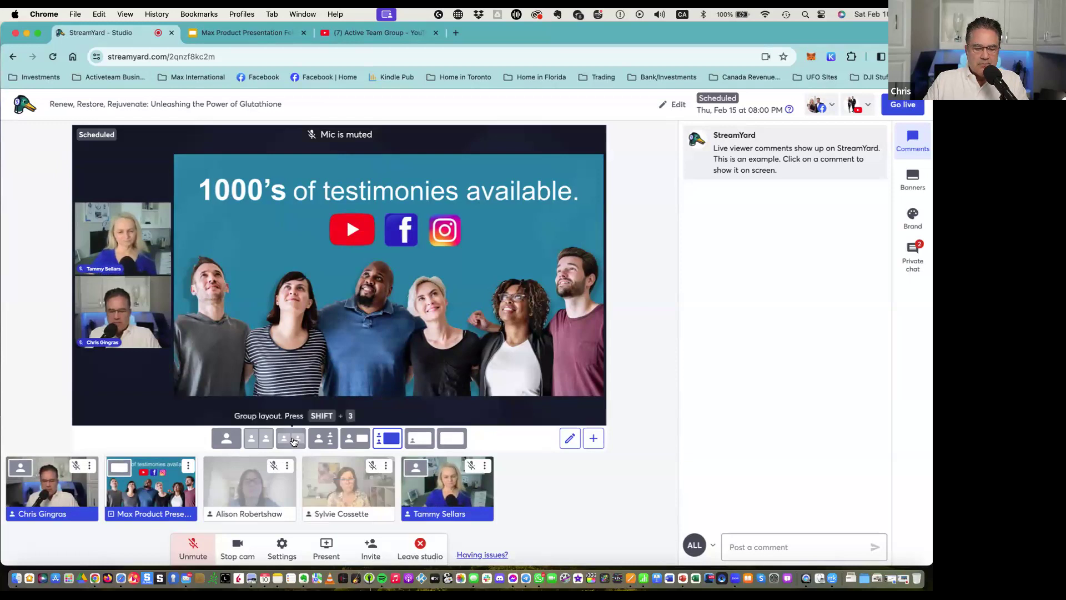
left_click(292, 440)
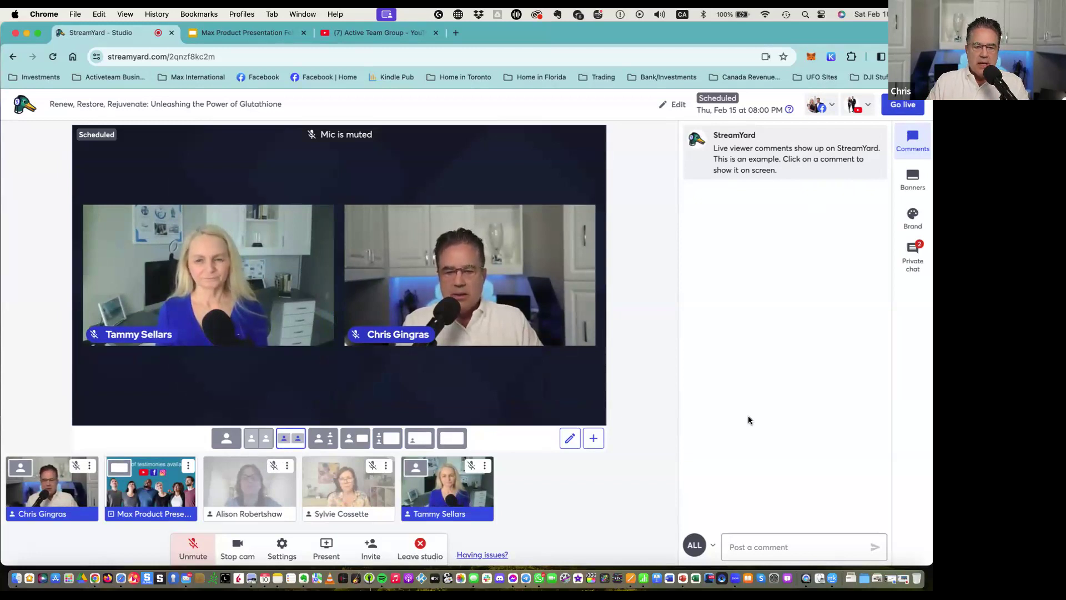
Copy the share link of the stream scheduled for 2/15/24 from the YouTube channel's live streams.
left_click(382, 33)
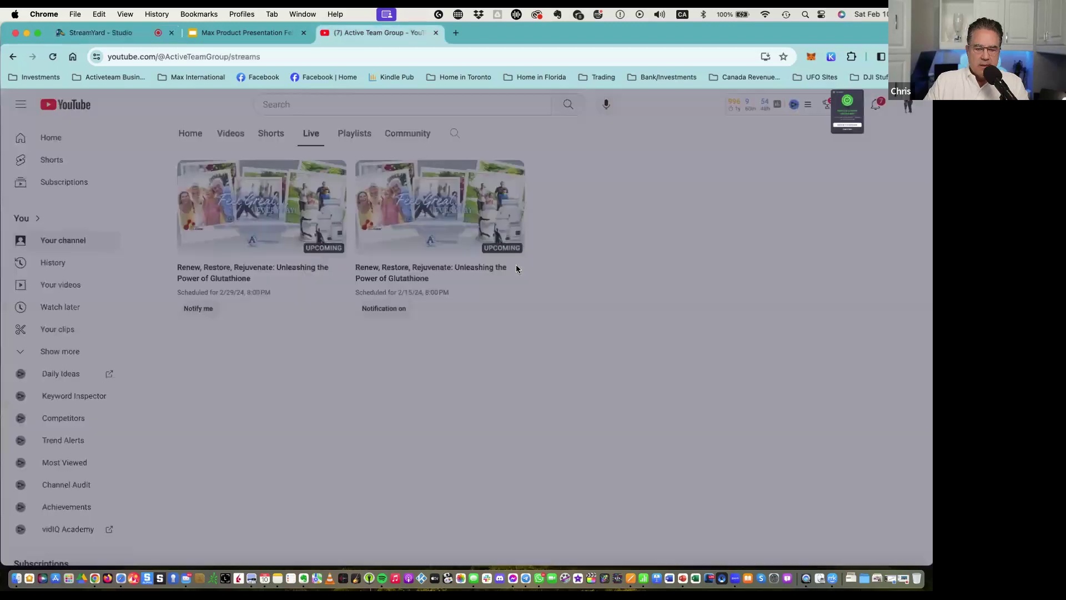
left_click(617, 245)
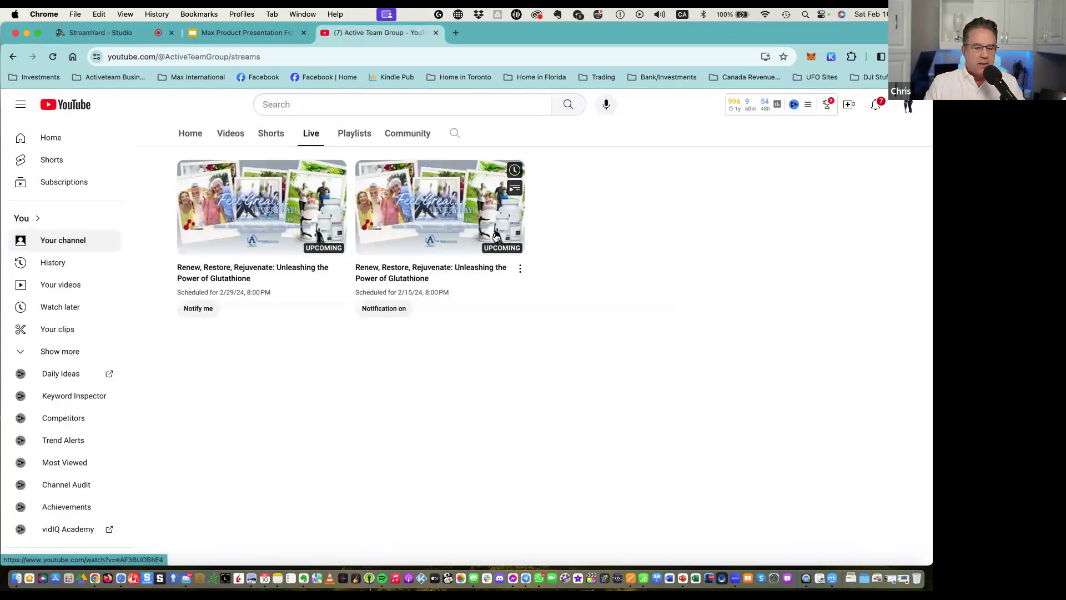
left_click(522, 269)
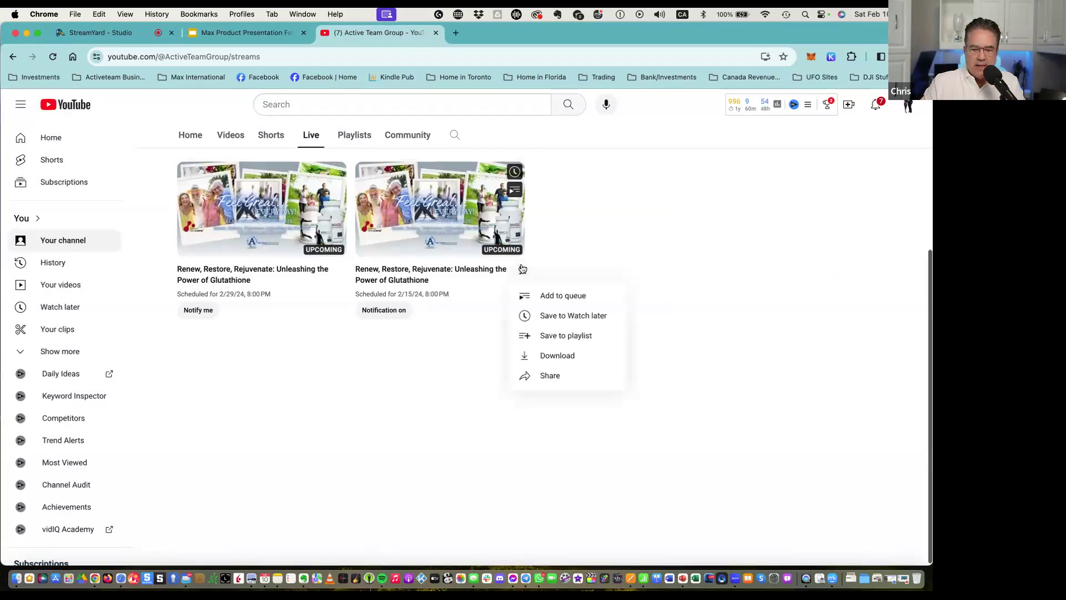
left_click(551, 381)
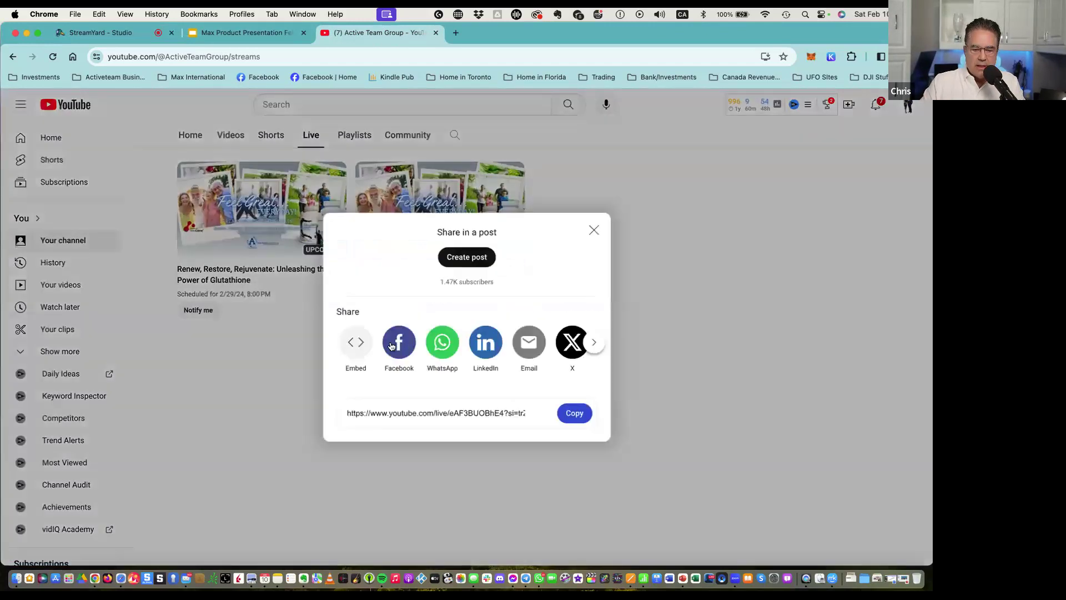
left_click(596, 343)
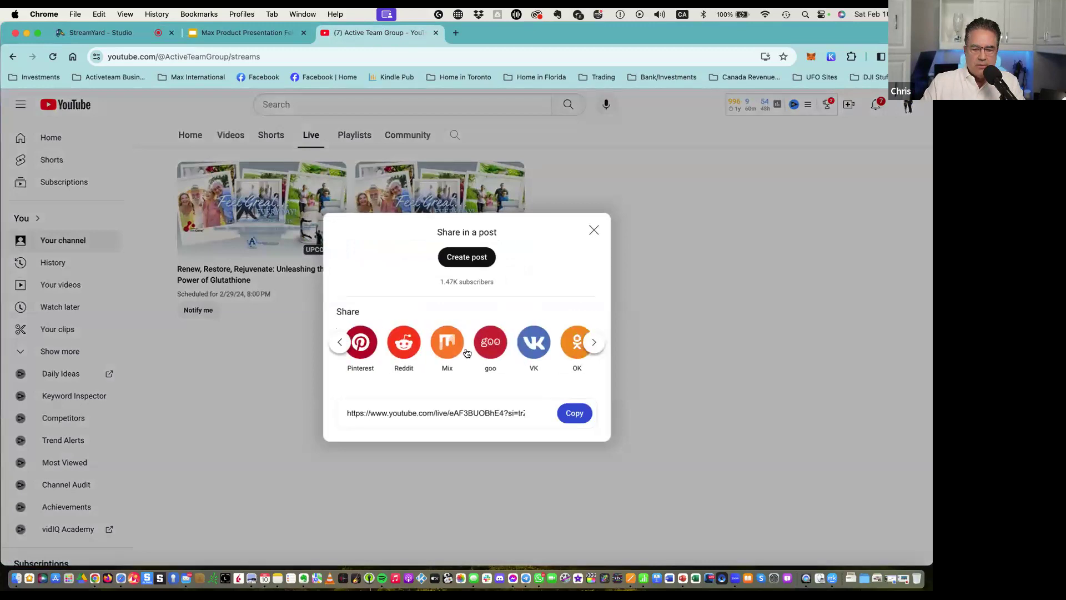
left_click(340, 344)
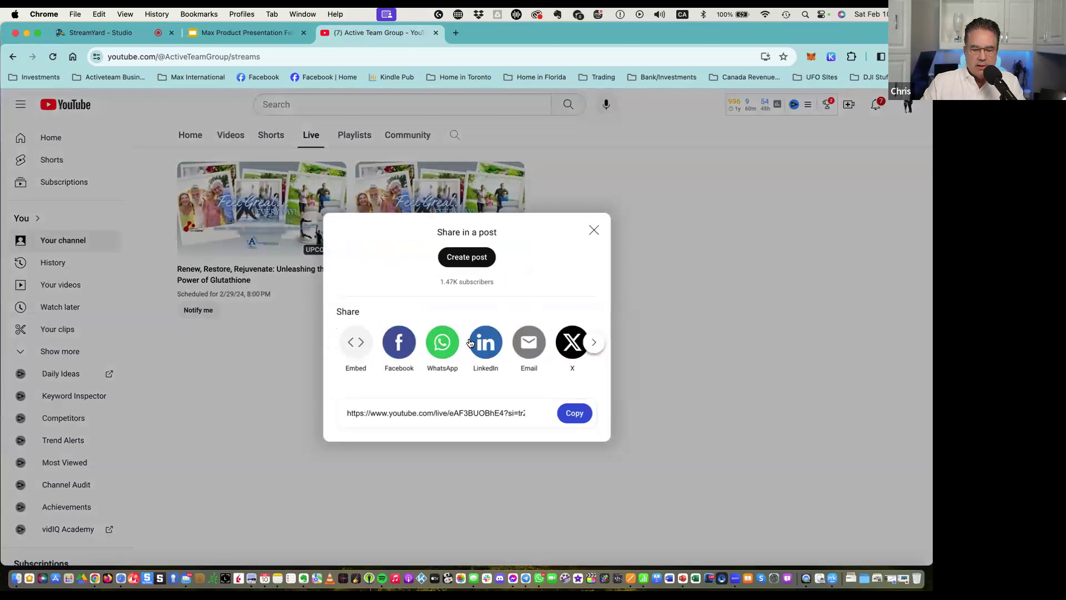
left_click(572, 415)
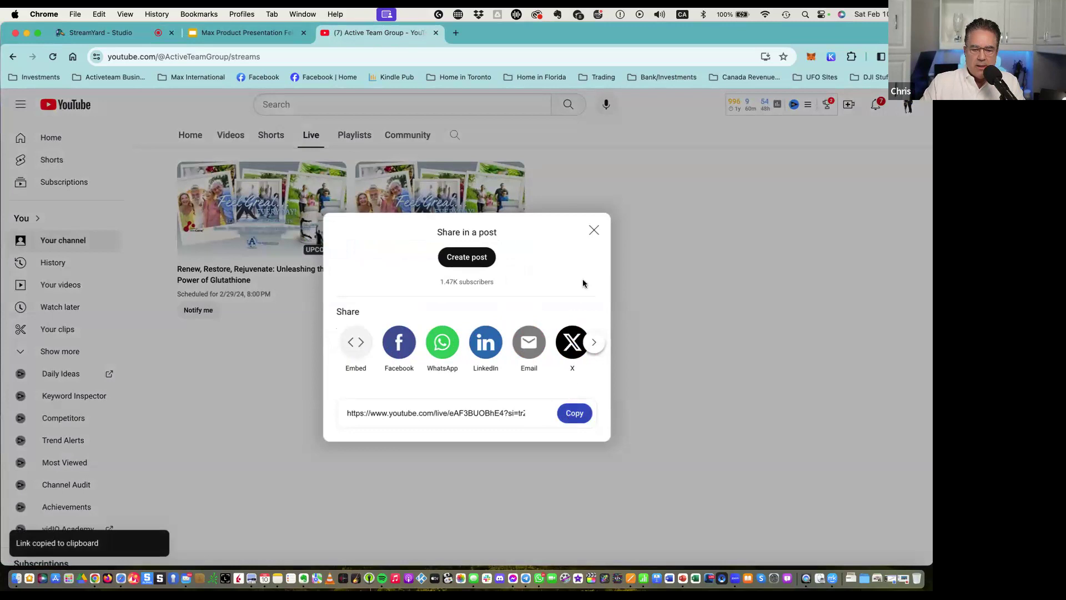
left_click(594, 230)
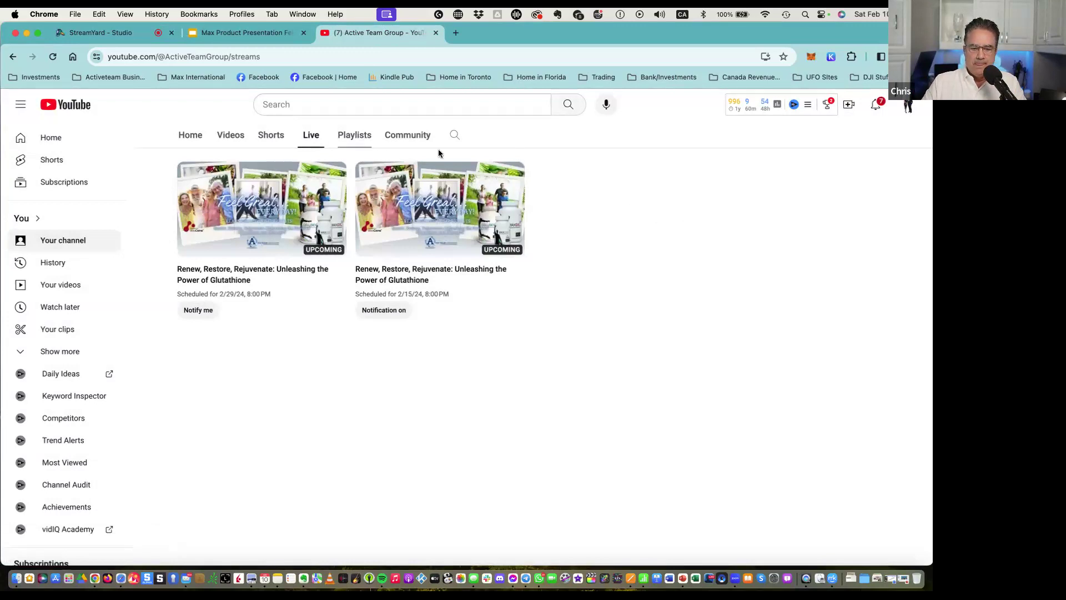
Return to StreamYard and leave the broadcast studio.
left_click(116, 36)
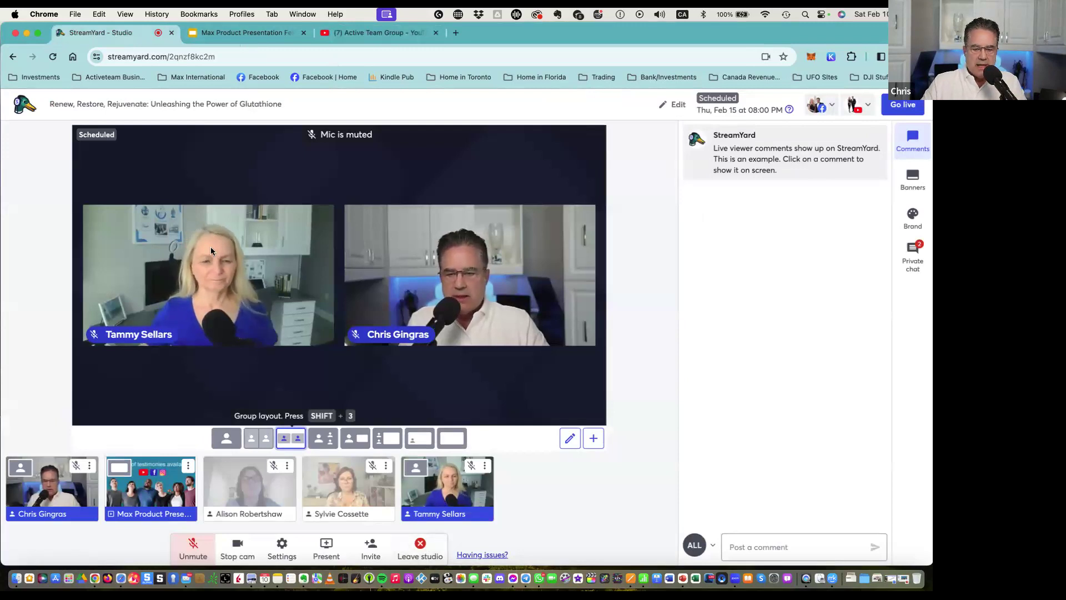
left_click(421, 544)
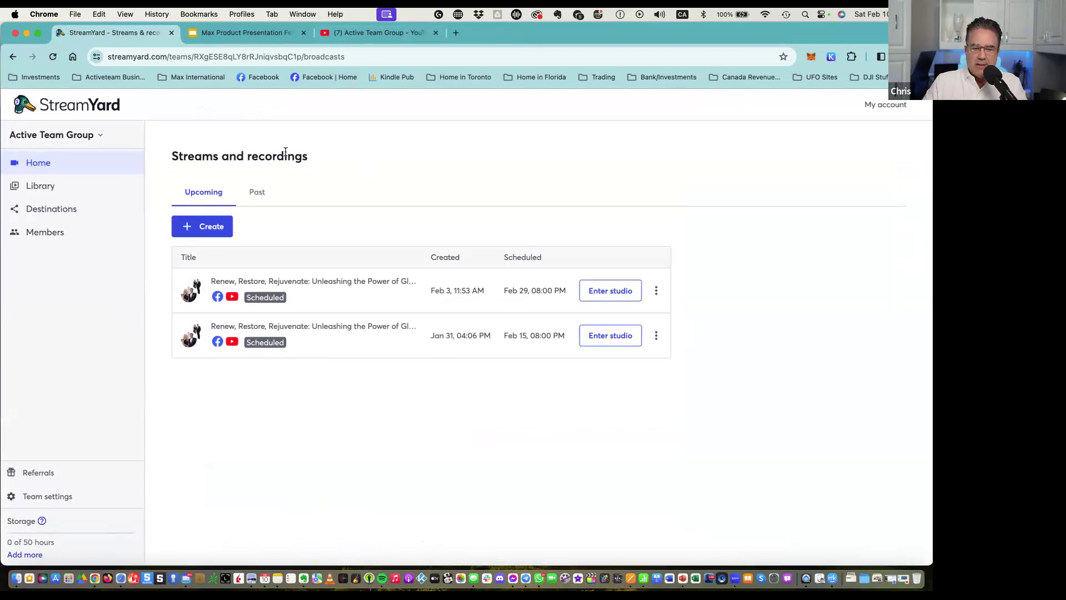
Check the team's members, their roles and the remaining seats, and return to the list of upcoming streams.
left_click(55, 234)
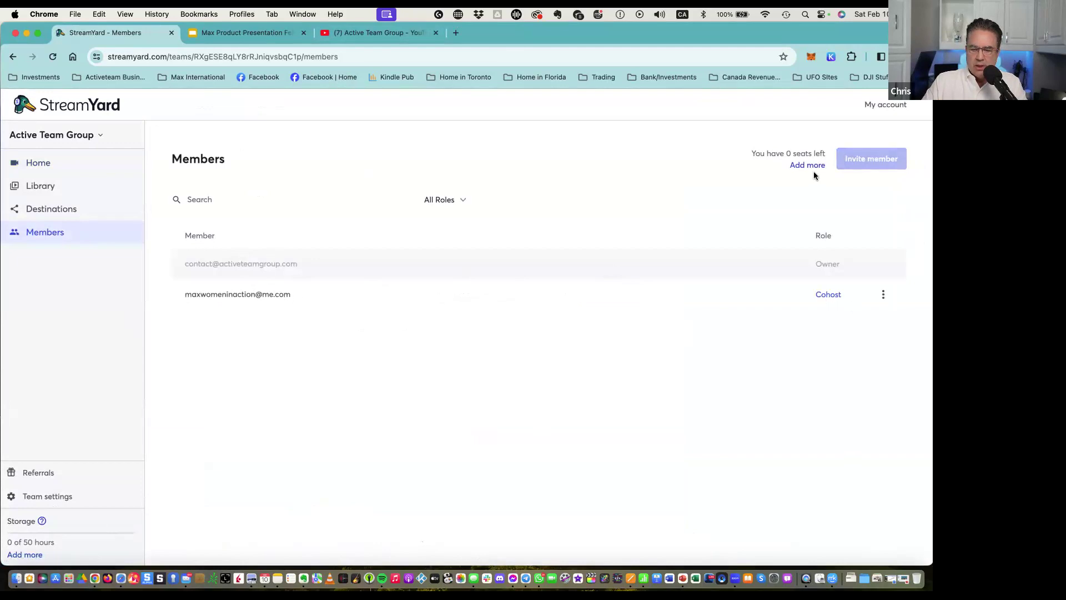
left_click_drag(788, 151, 815, 154)
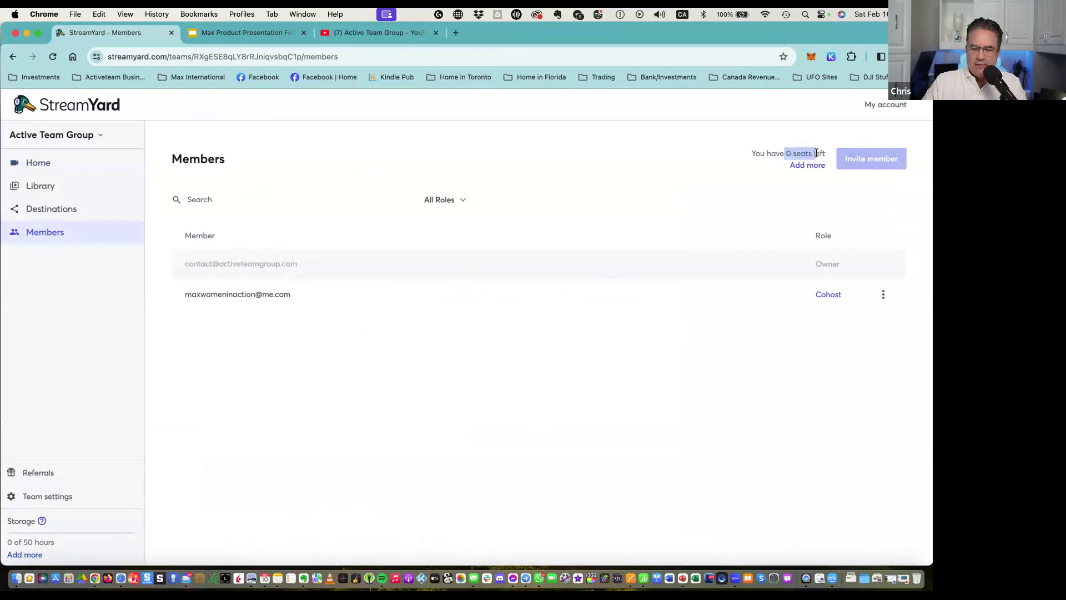
left_click(840, 159)
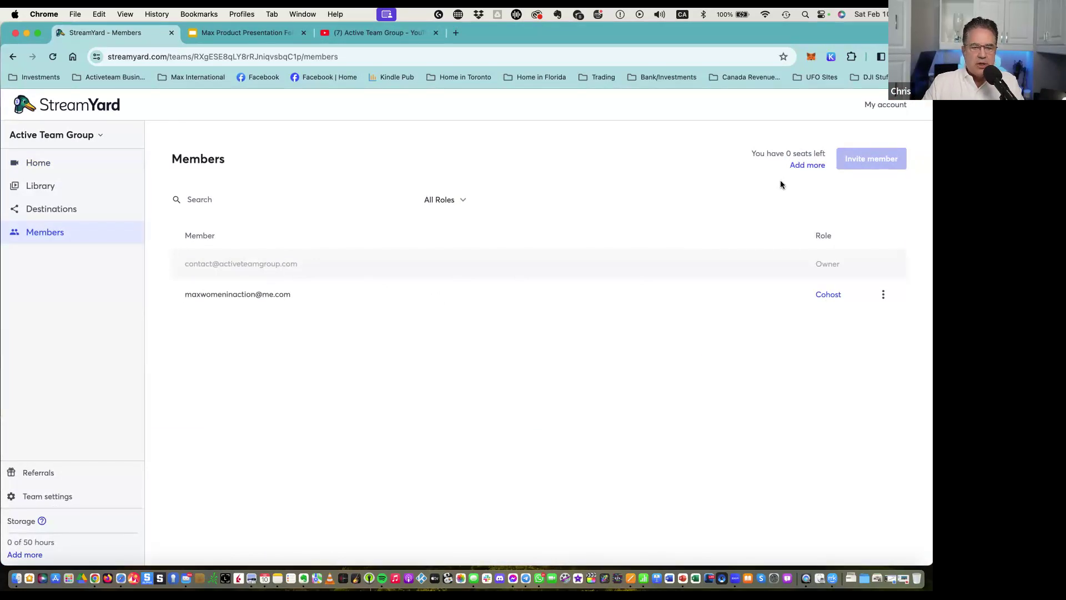
left_click(46, 167)
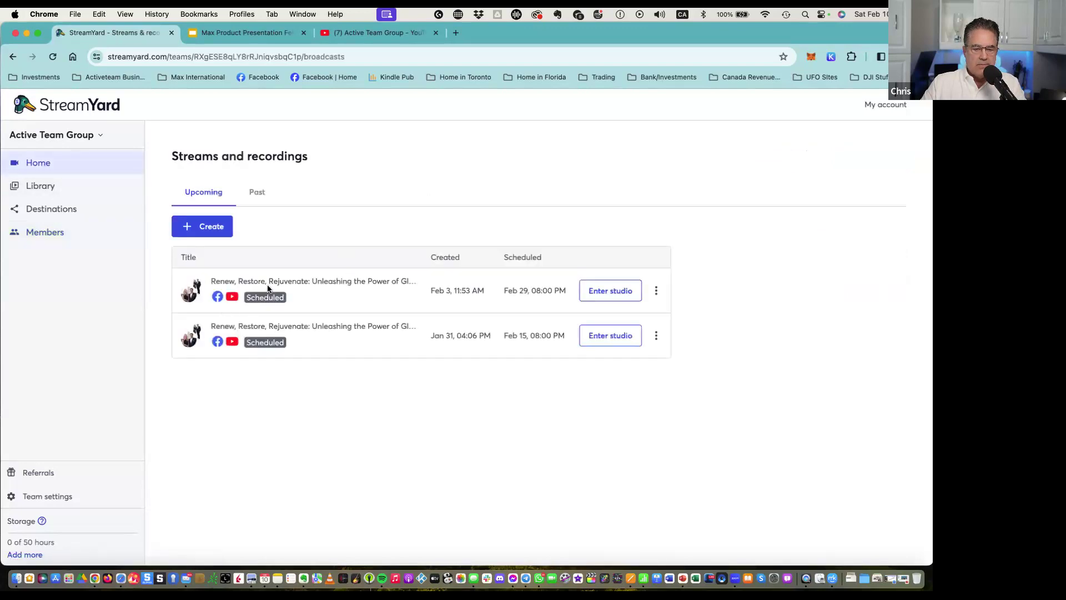